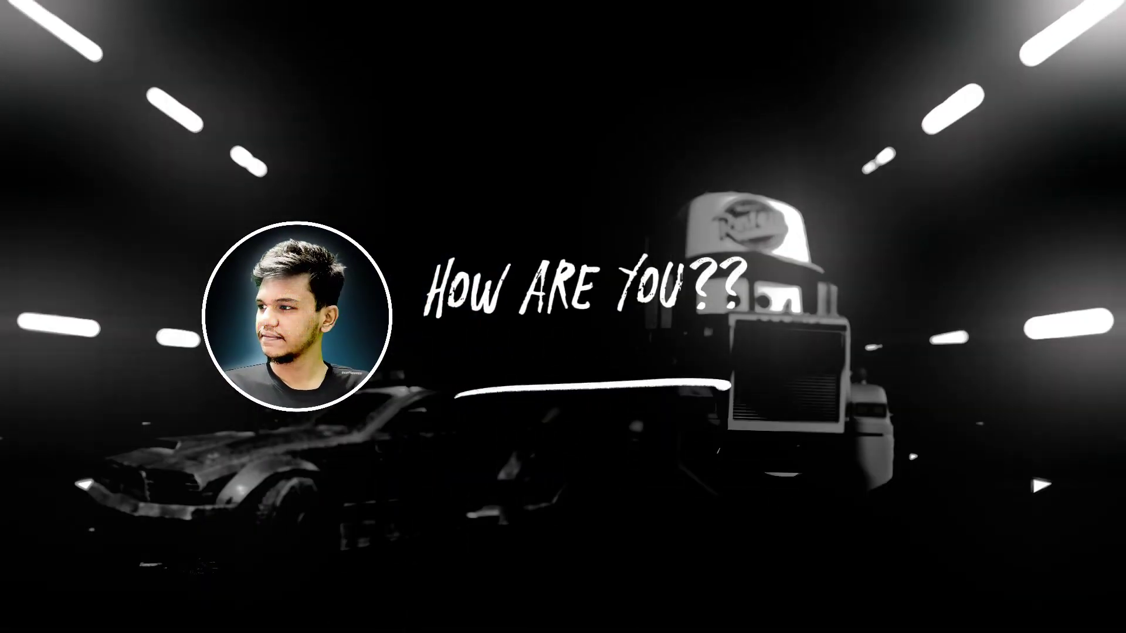
Browse the 'product poster' image results and preview the red delale window poster
scroll(1055, 217, down, 5)
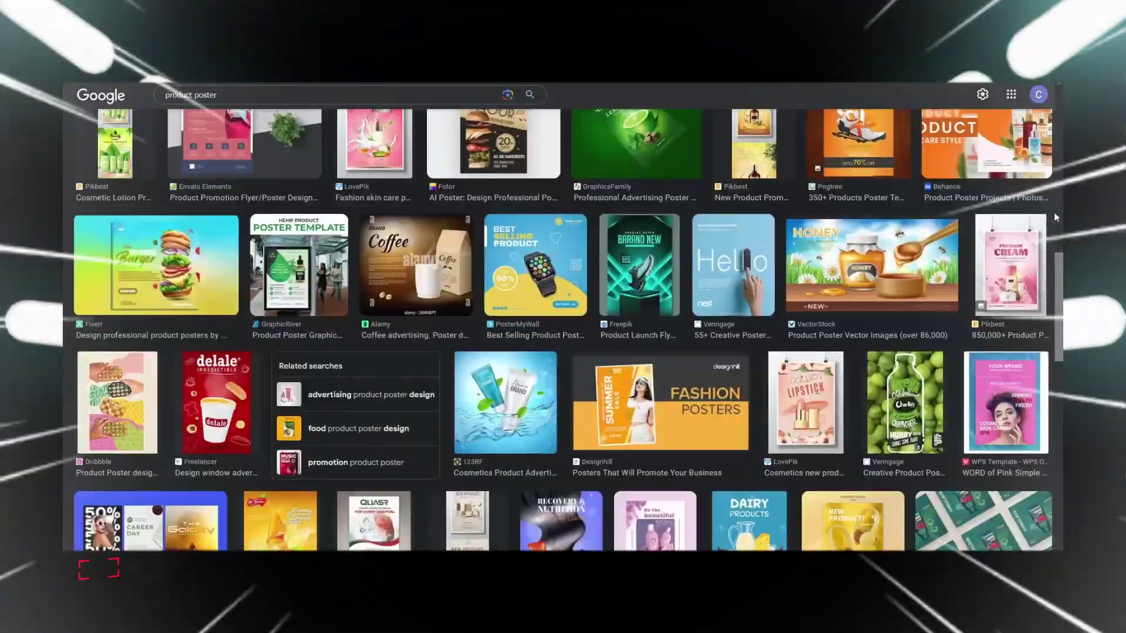
click(83, 434)
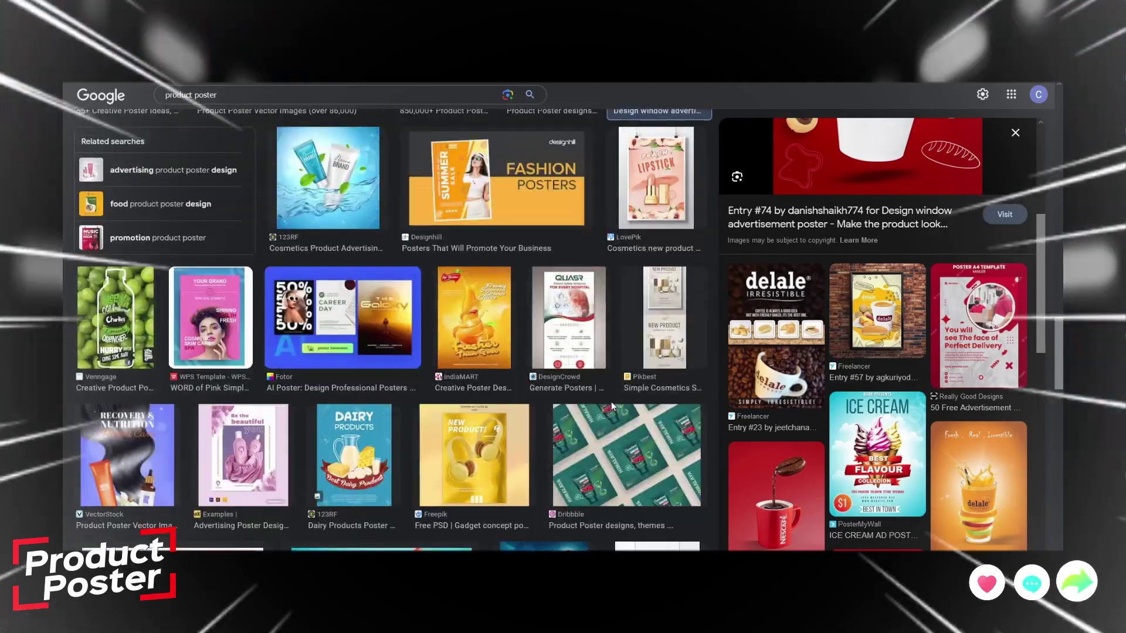
scroll(604, 421, down, 3)
scroll(587, 411, down, 2)
scroll(561, 393, down, 2)
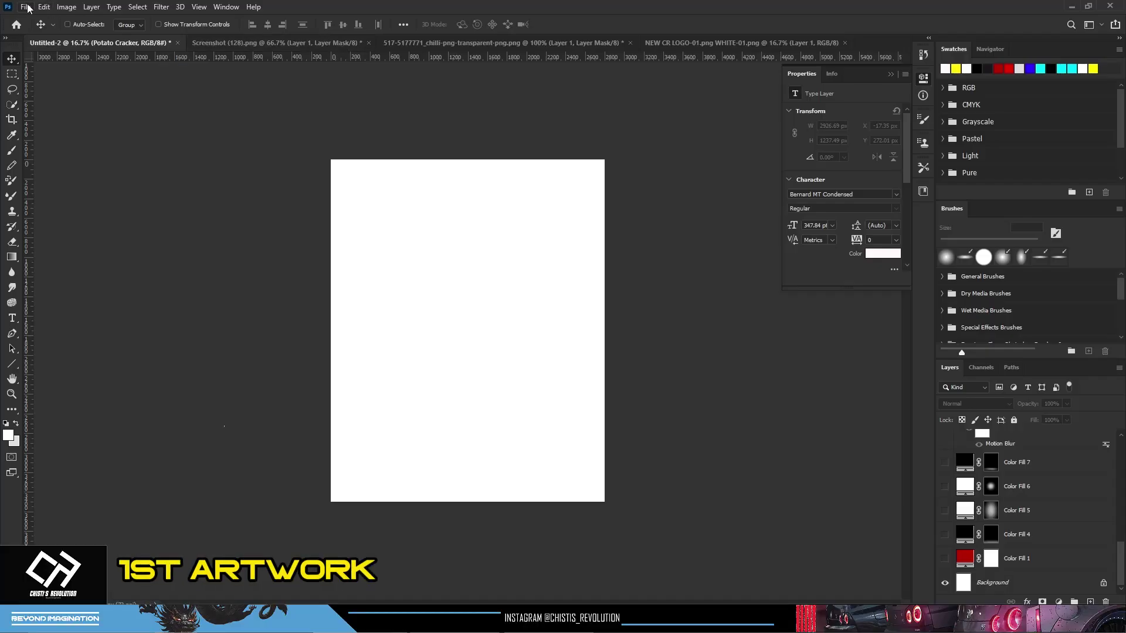
click(26, 6)
click(35, 19)
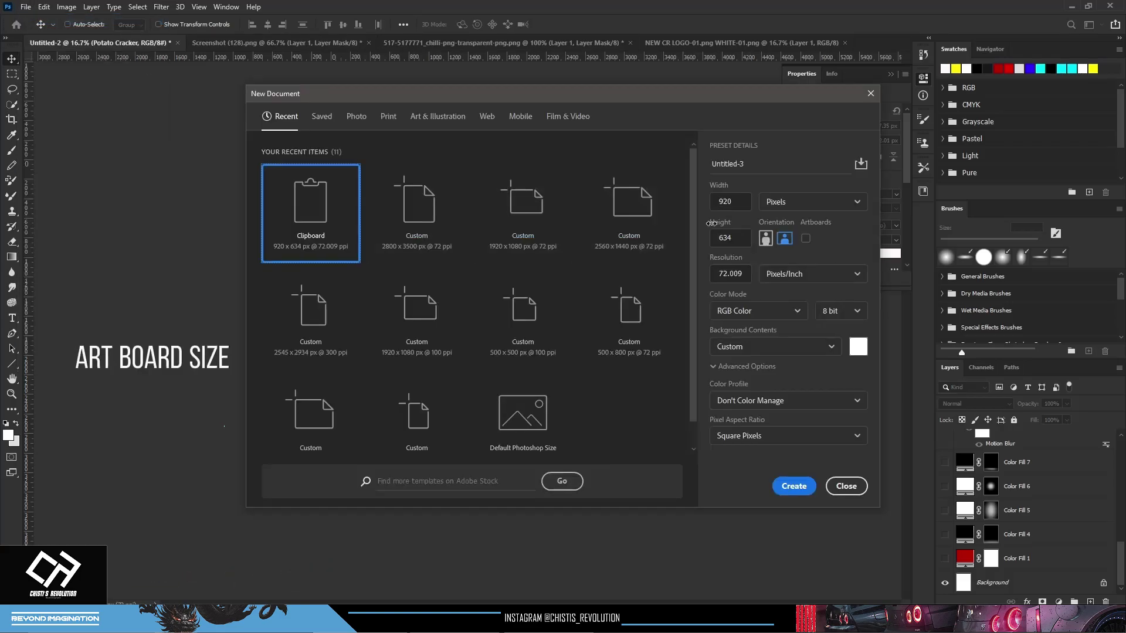
click(439, 212)
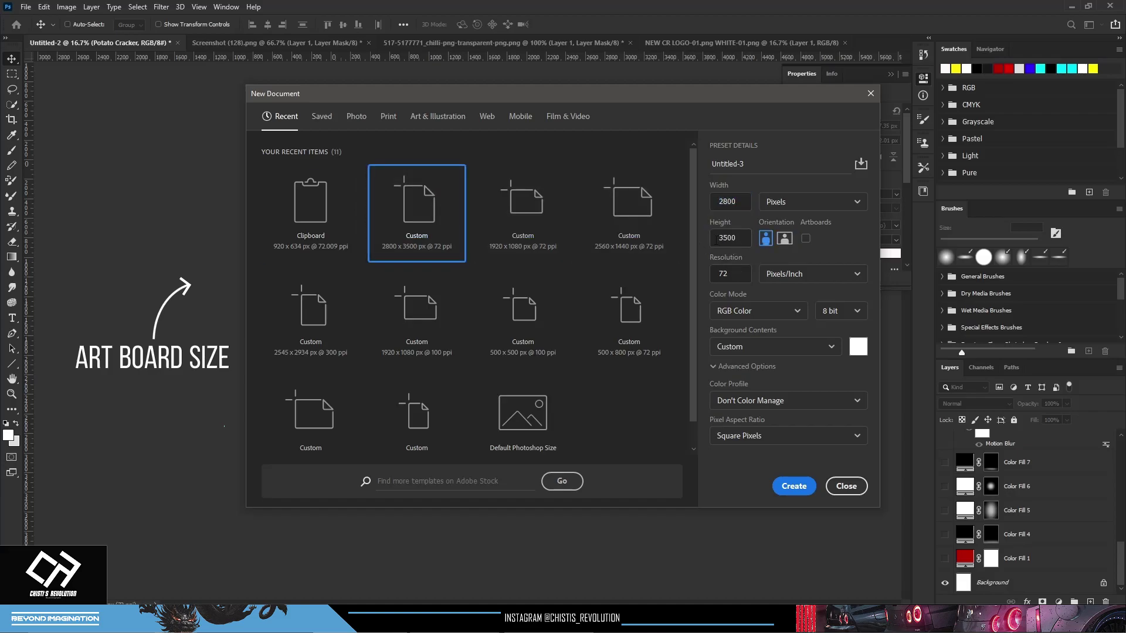
click(846, 486)
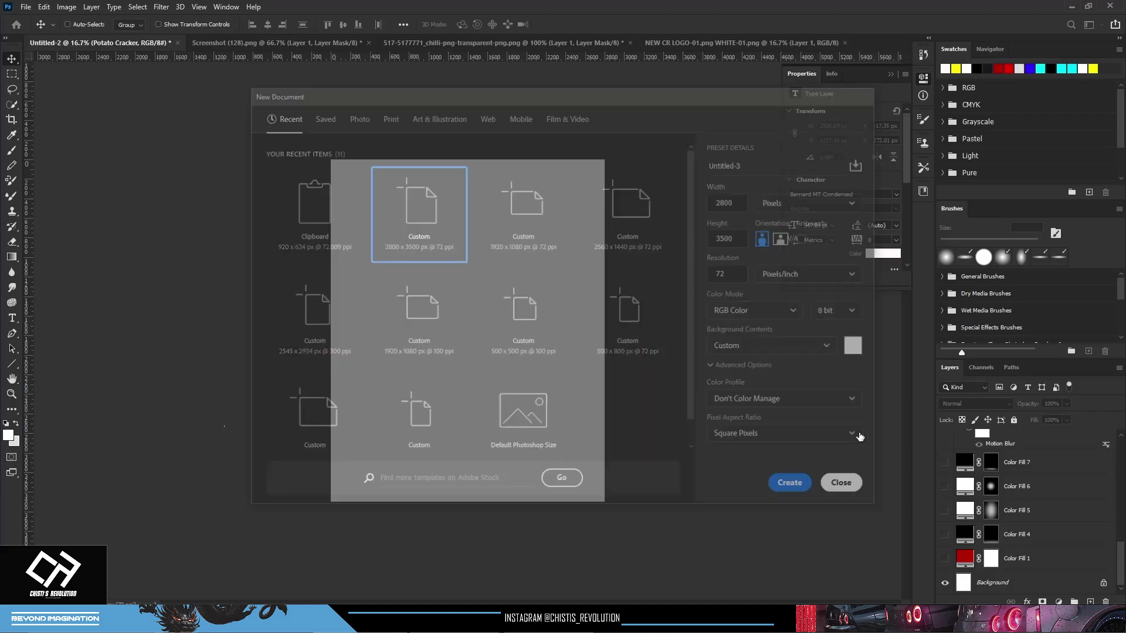
Turn on the red Color Fill 1 layer, after trying and cancelling an extra ff0000 fill
click(945, 559)
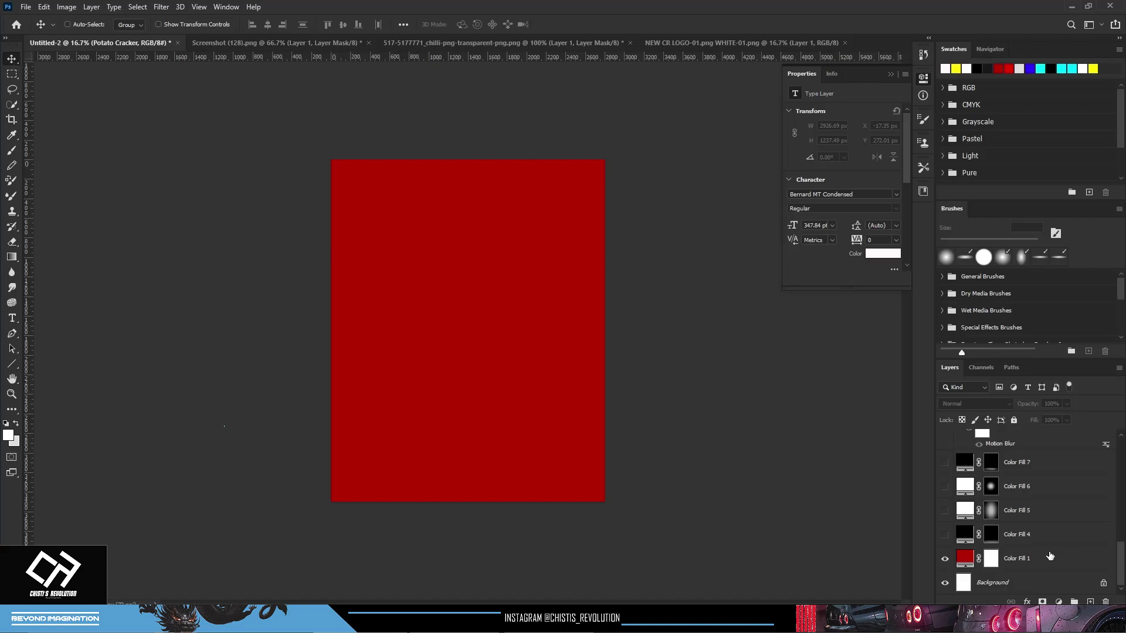
click(1050, 557)
click(1058, 601)
click(1050, 397)
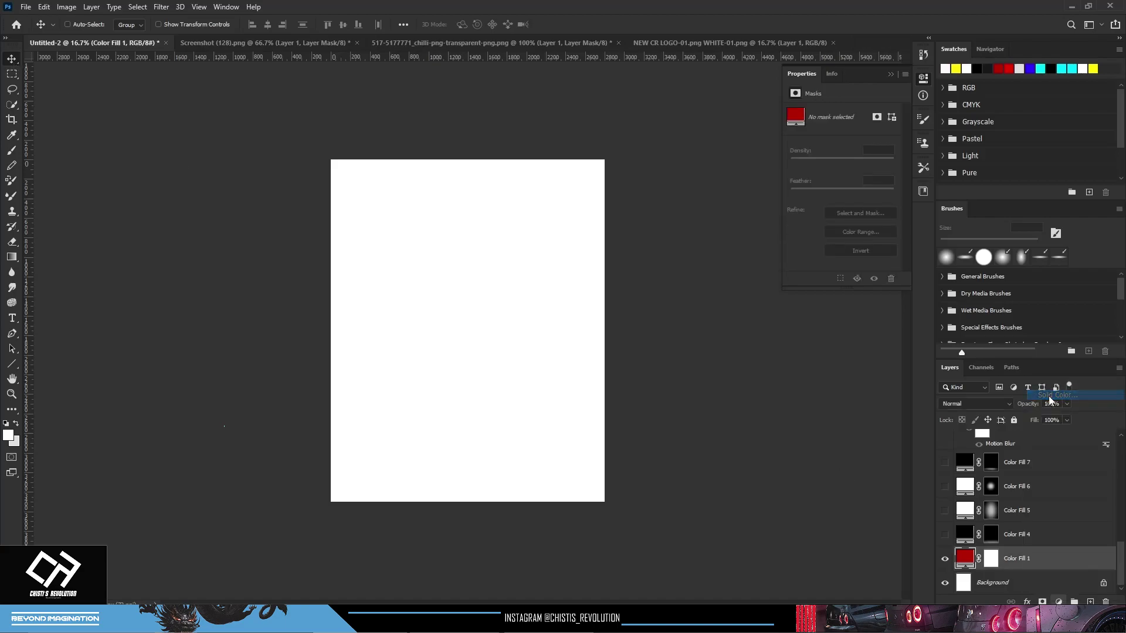
text(ff0000)
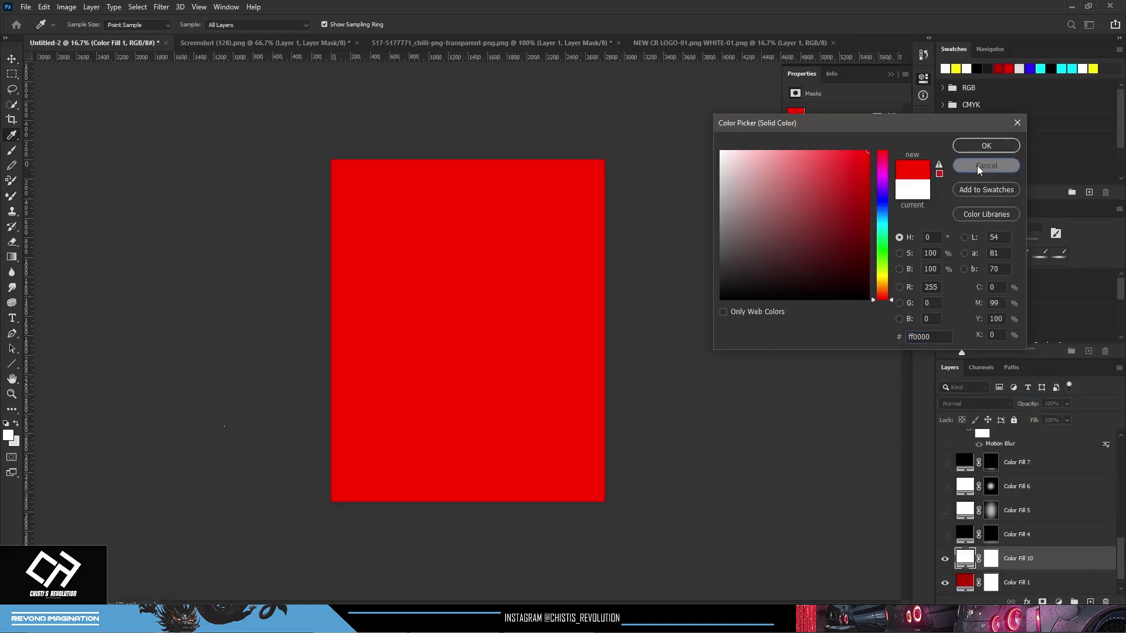
click(978, 167)
click(946, 558)
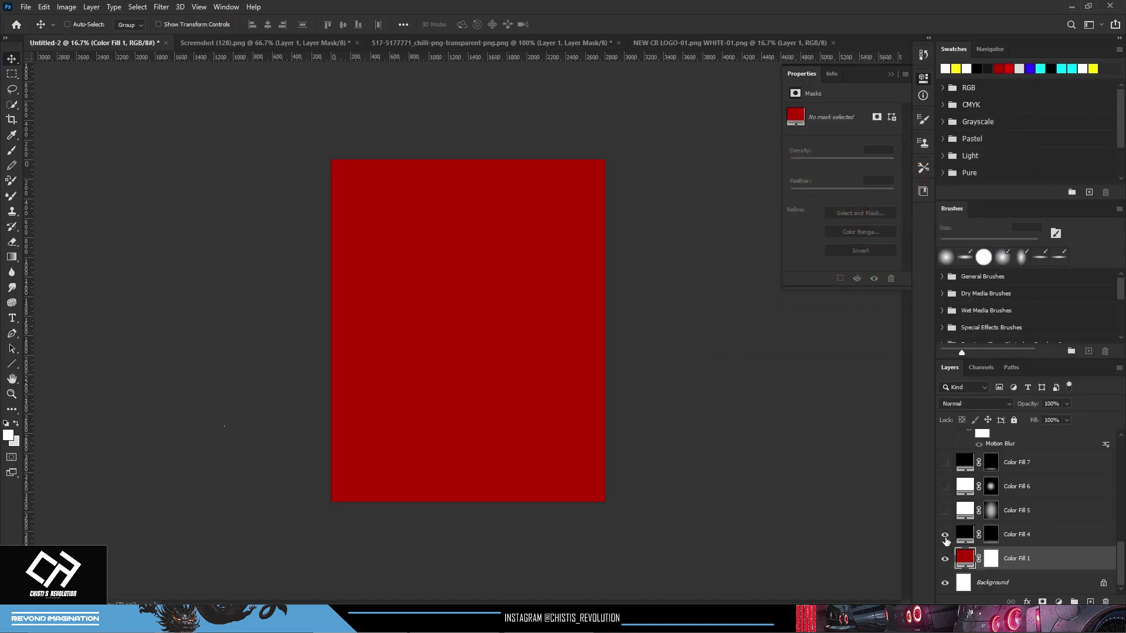
Hide Color Fill 4 and add a near-black Solid Color fill layer
click(945, 535)
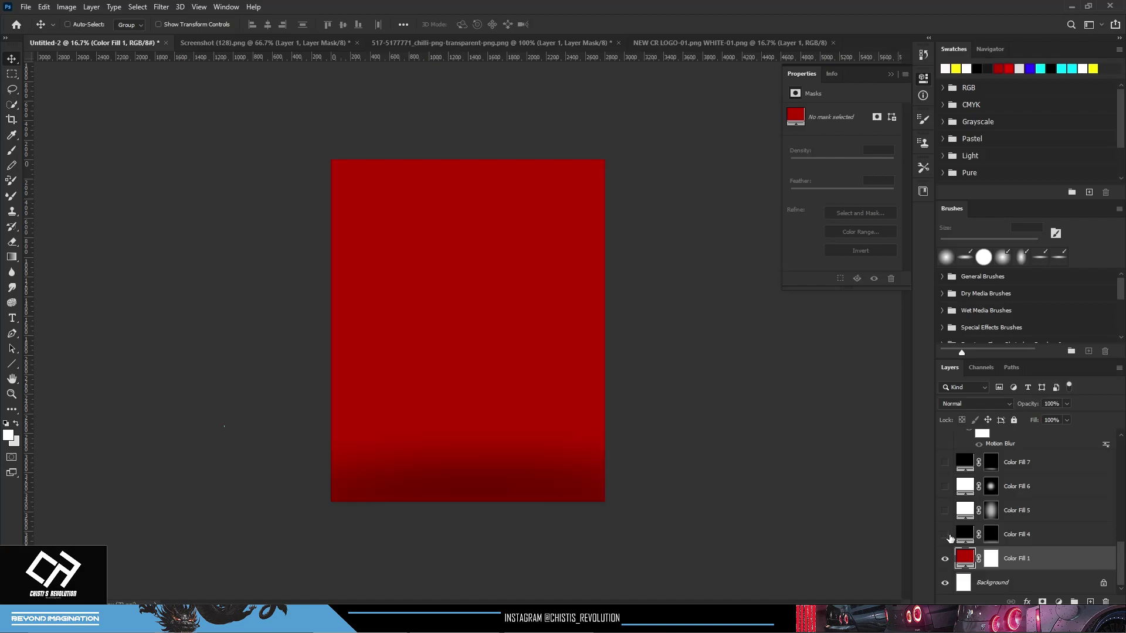
click(947, 537)
click(1013, 542)
click(1058, 602)
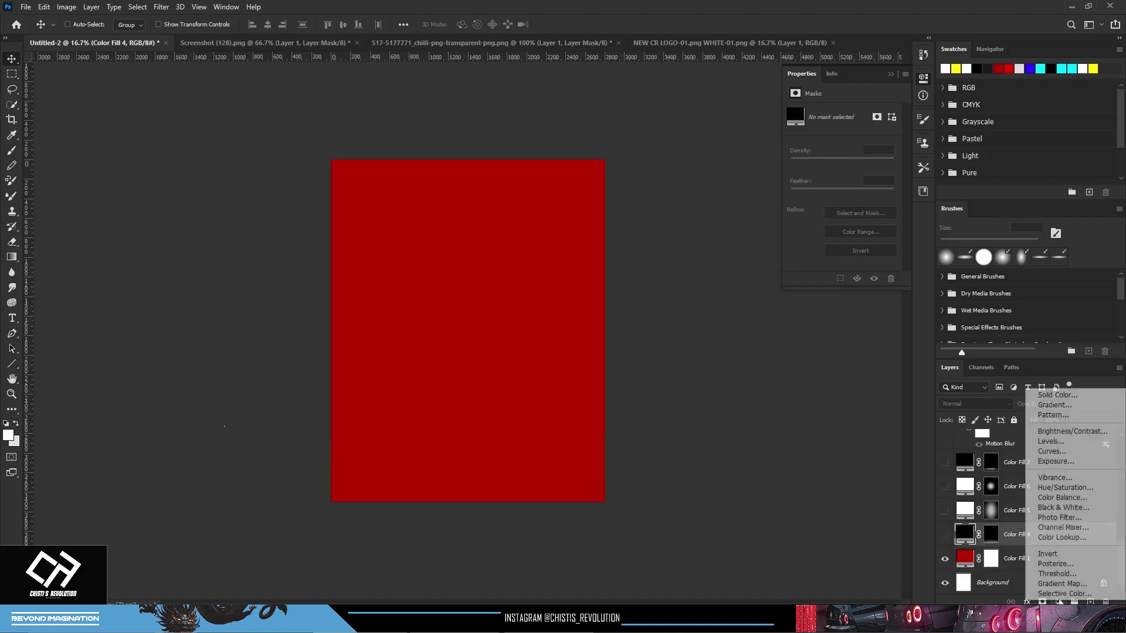
click(1057, 395)
drag(806, 213, 739, 300)
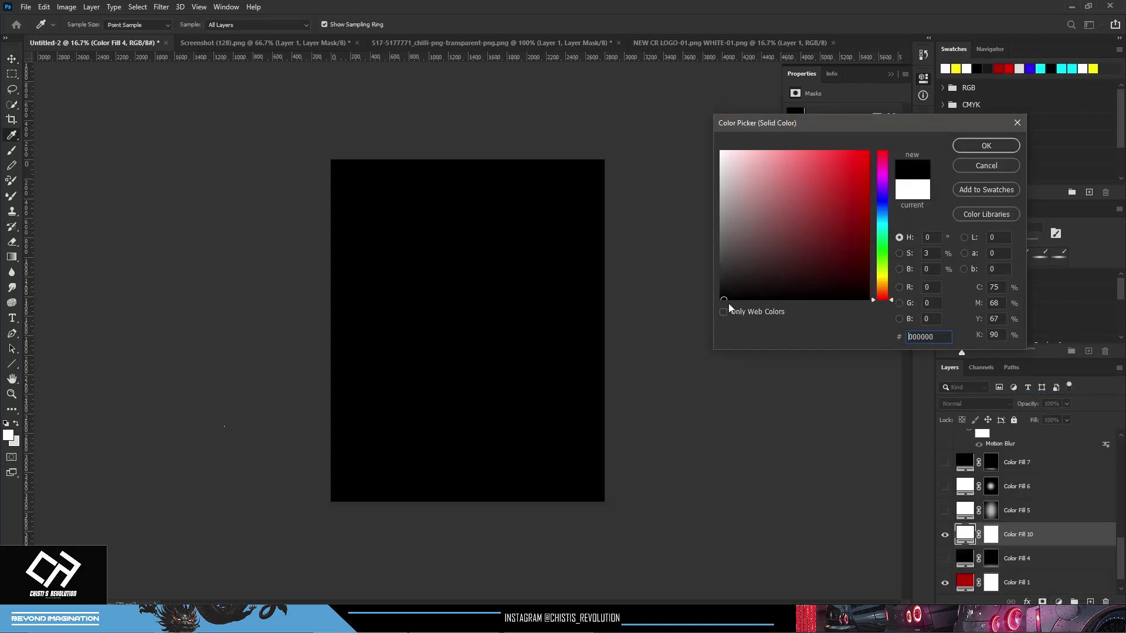
click(985, 147)
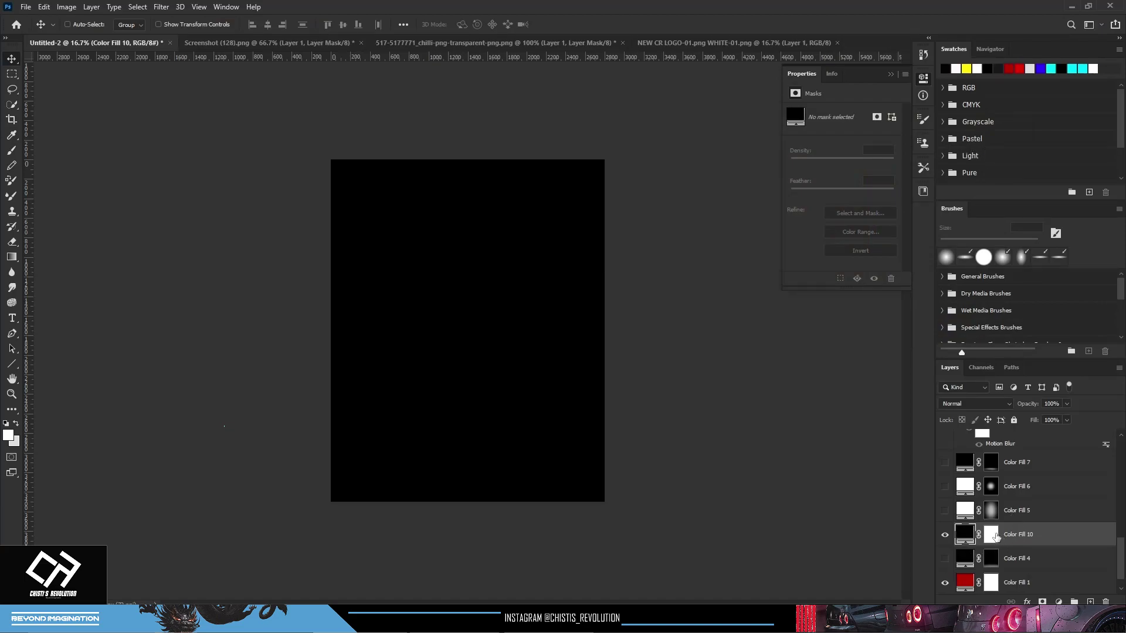
Invert the black fill's mask, test a soft-brush bottom shadow, then delete that layer
click(991, 535)
key(ctrl+i)
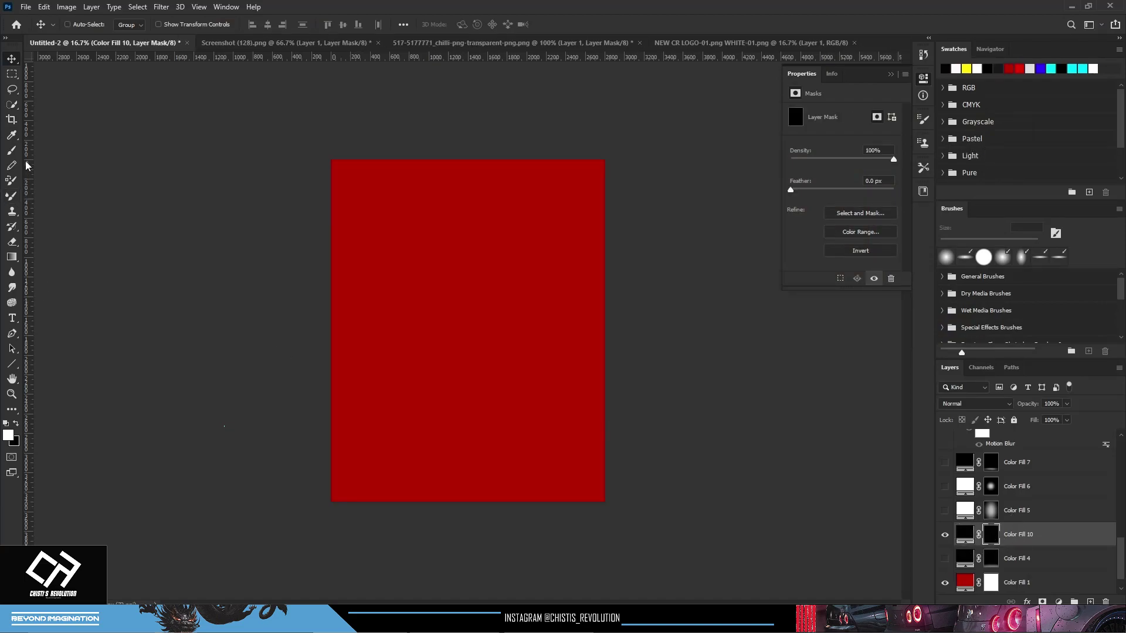
click(11, 150)
click(86, 24)
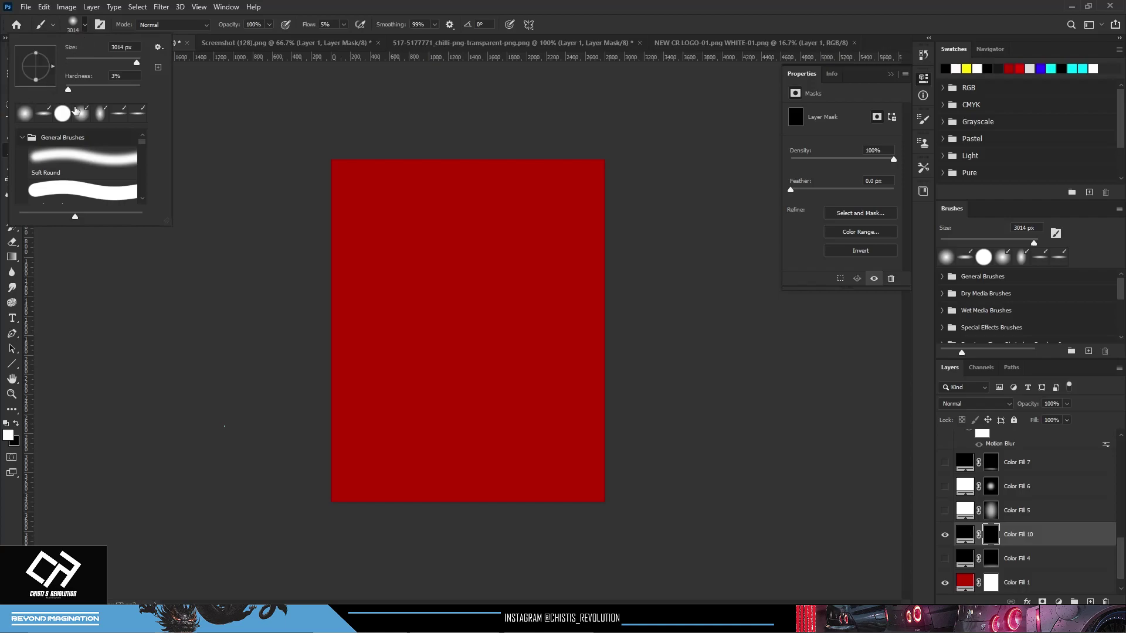
click(51, 113)
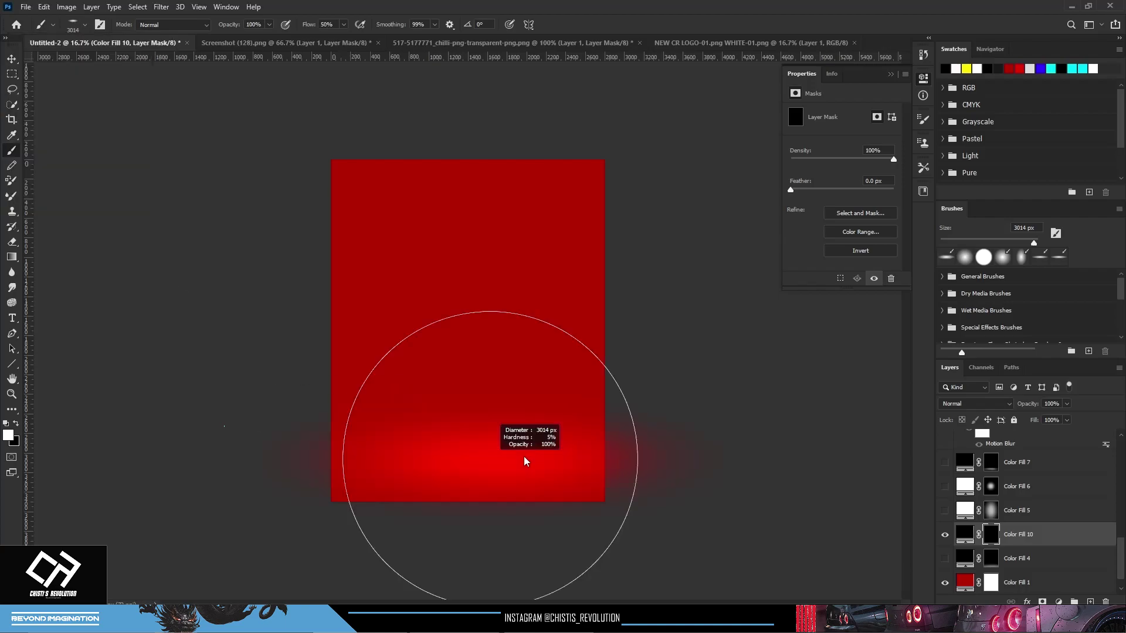
click(477, 491)
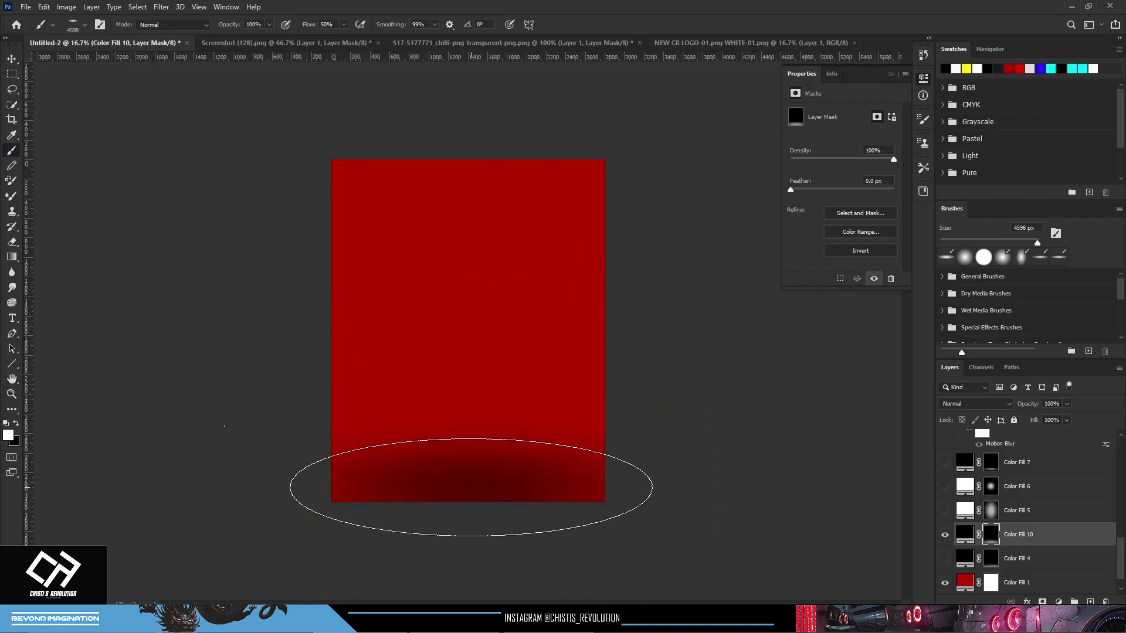
click(11, 58)
key(Delete)
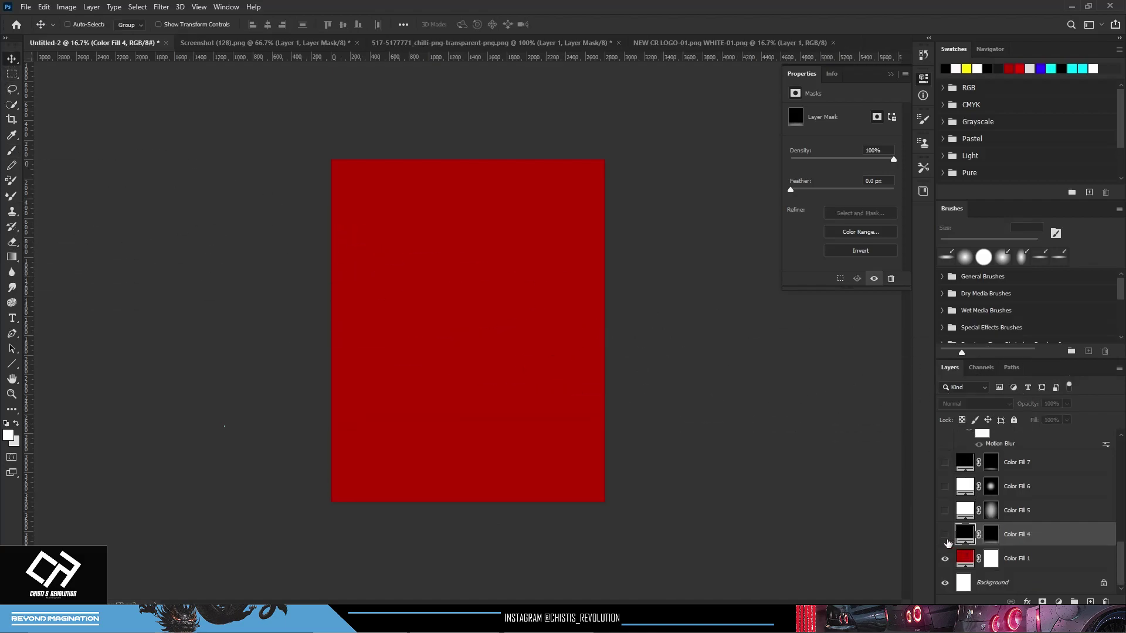
Show Color Fill 4 and 5, hide the pink glow, and add a white fill with an inverted mask
click(945, 534)
click(944, 510)
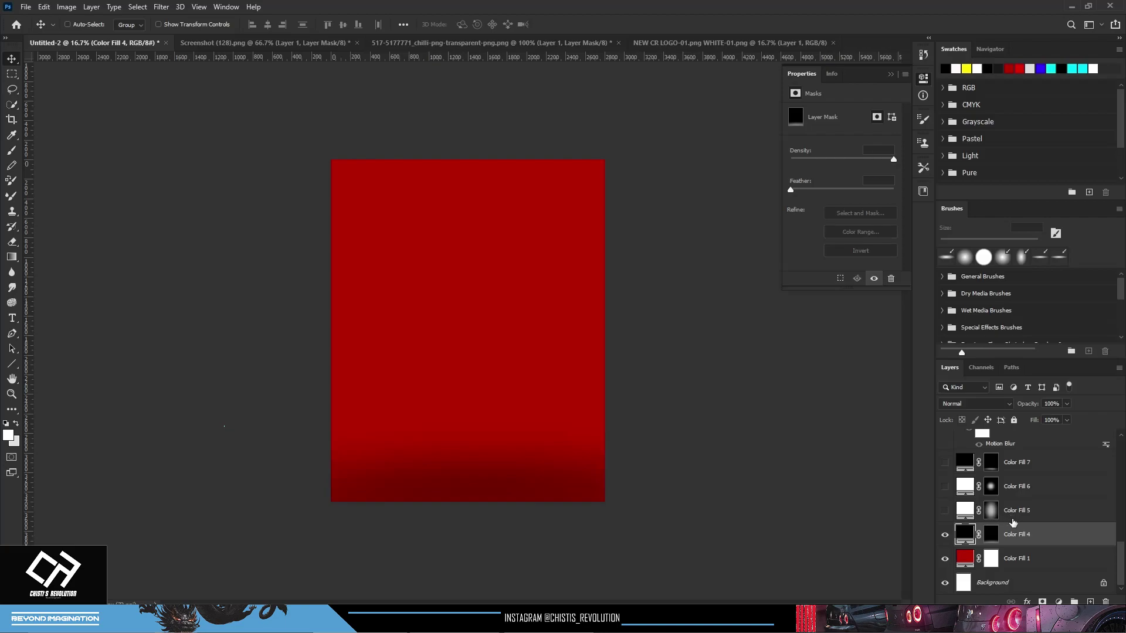
click(983, 520)
click(1058, 602)
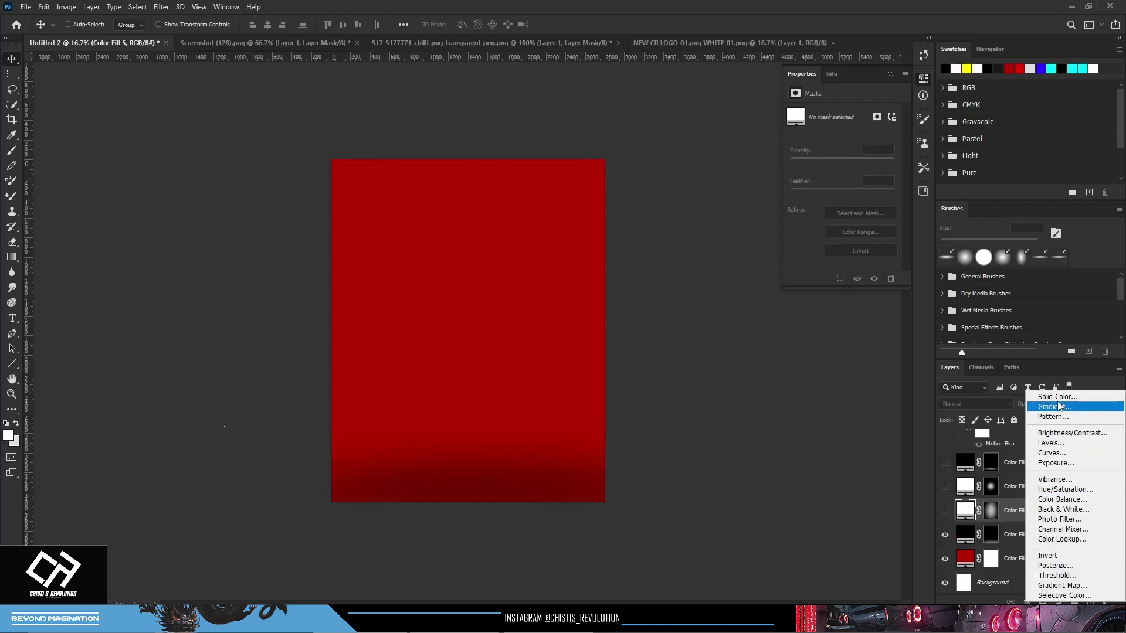
click(1058, 398)
click(981, 150)
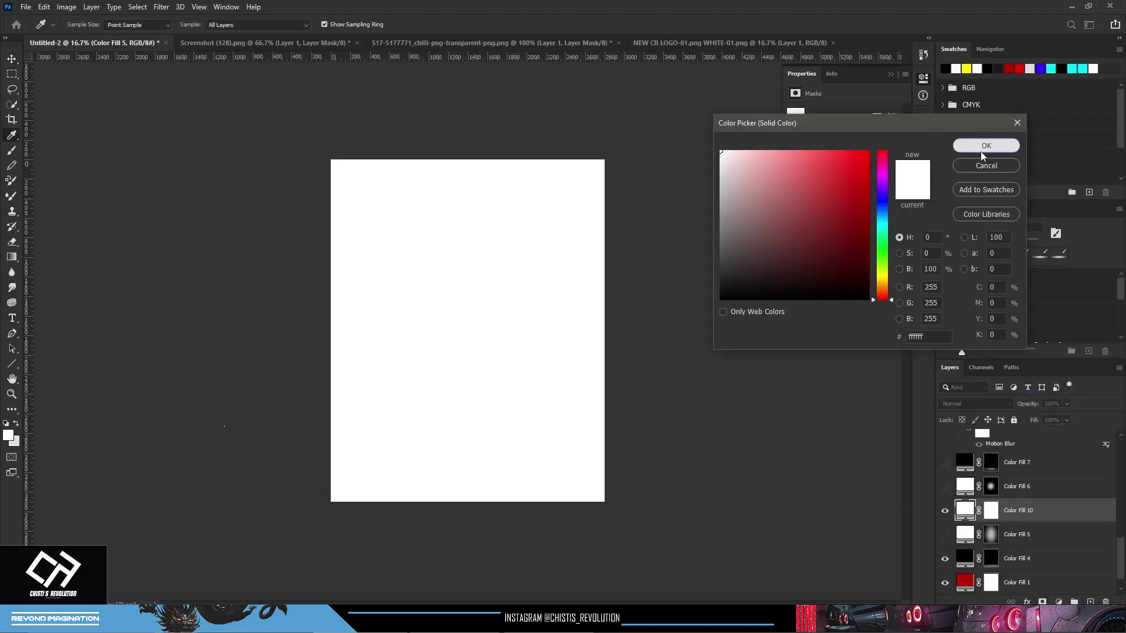
click(990, 511)
key(ctrl+i)
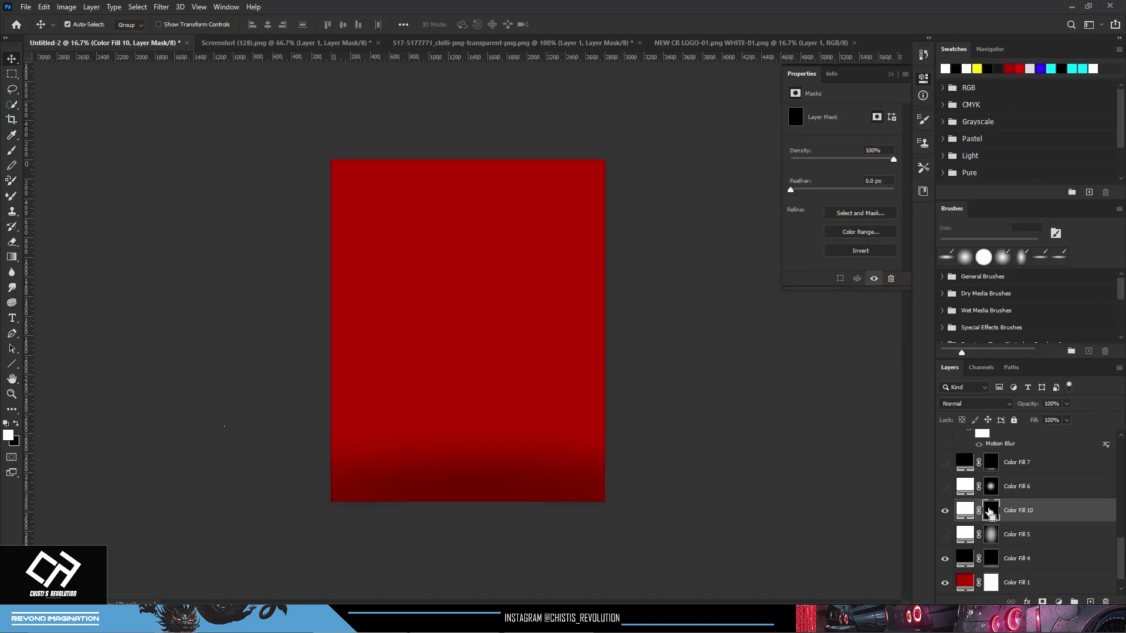
Paint a soft white glow at the canvas centre with a smaller, softer brush
key(b)
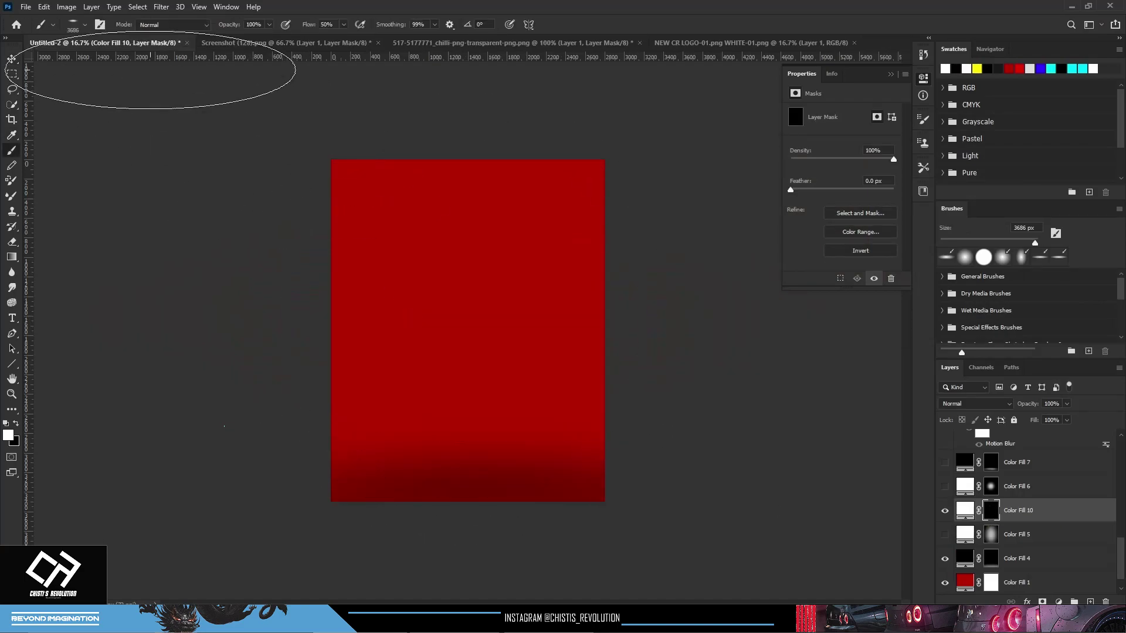
click(84, 24)
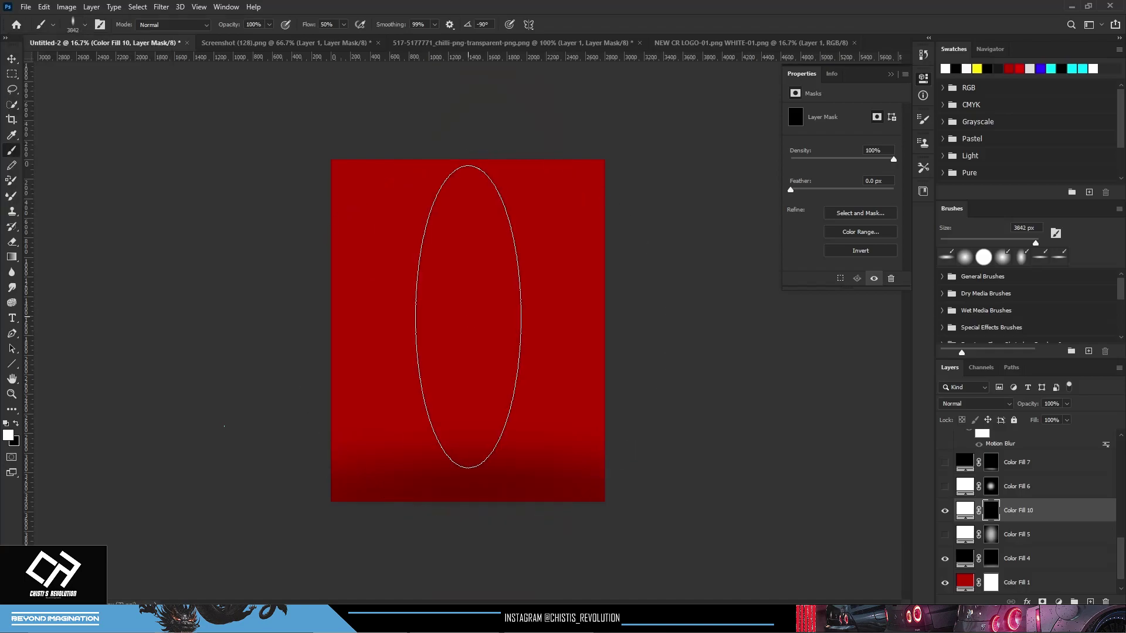
click(469, 316)
key(ctrl+z)
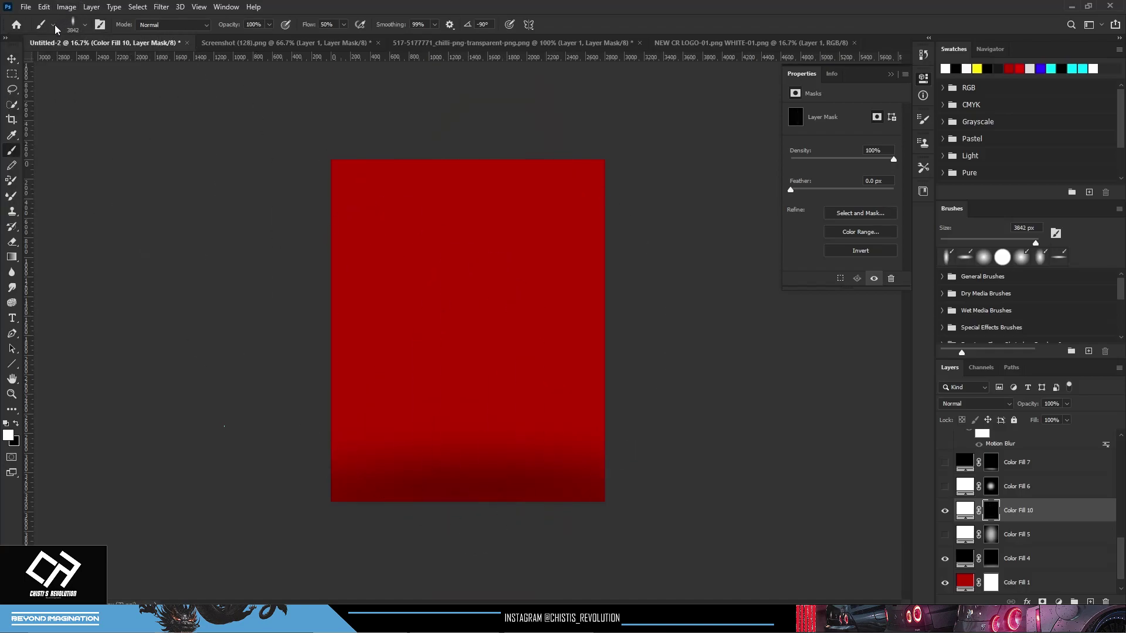
click(54, 26)
click(73, 27)
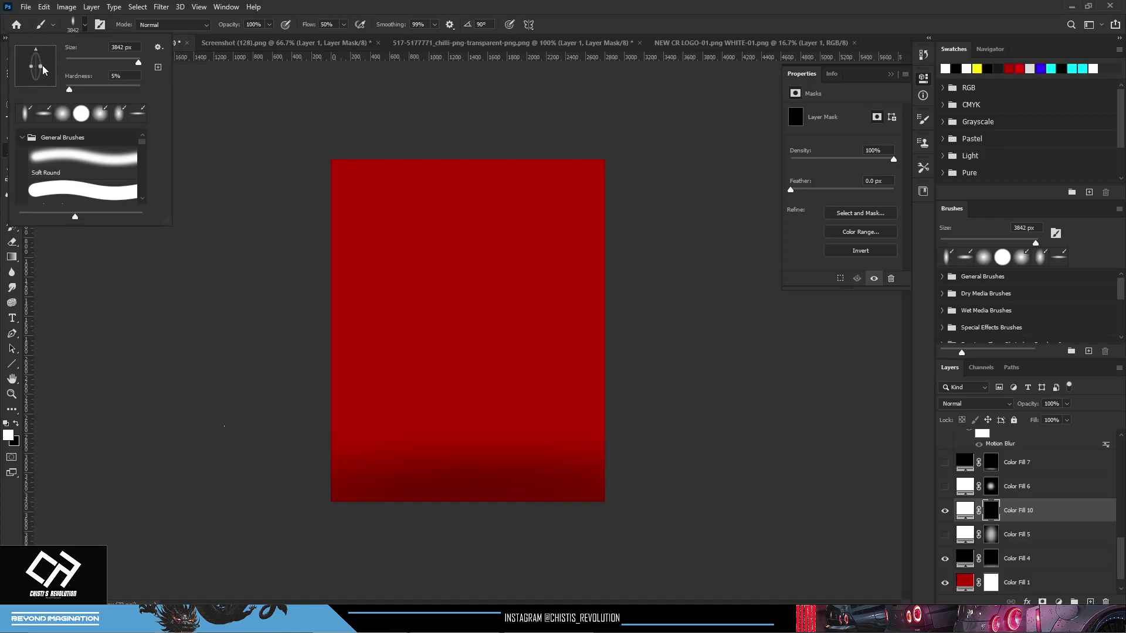
drag(445, 319, 484, 109)
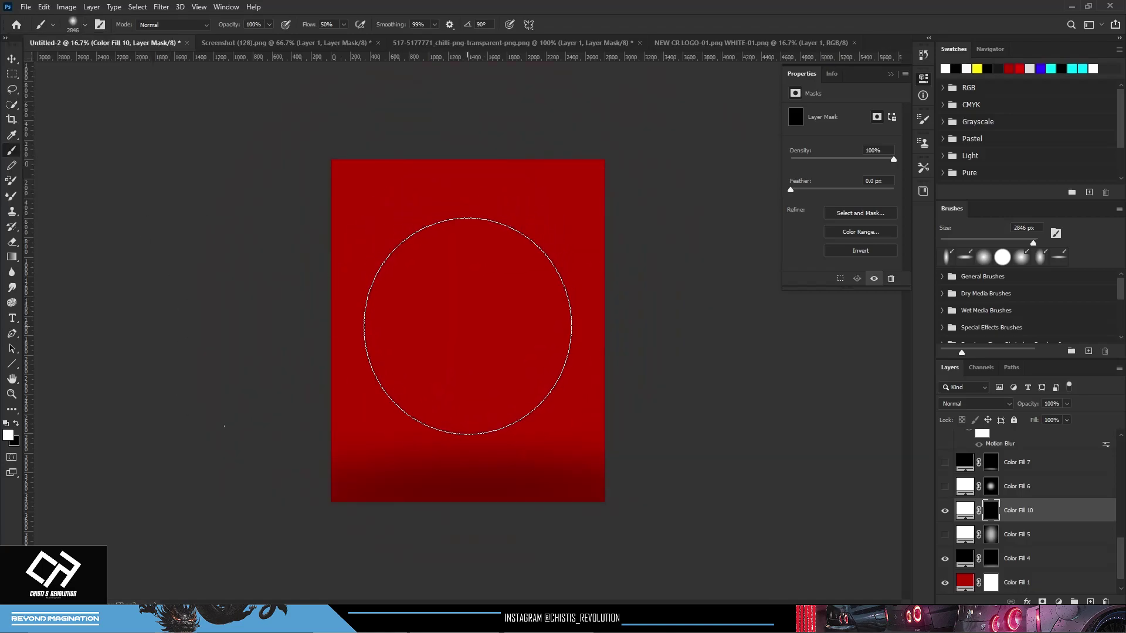
click(470, 317)
click(470, 314)
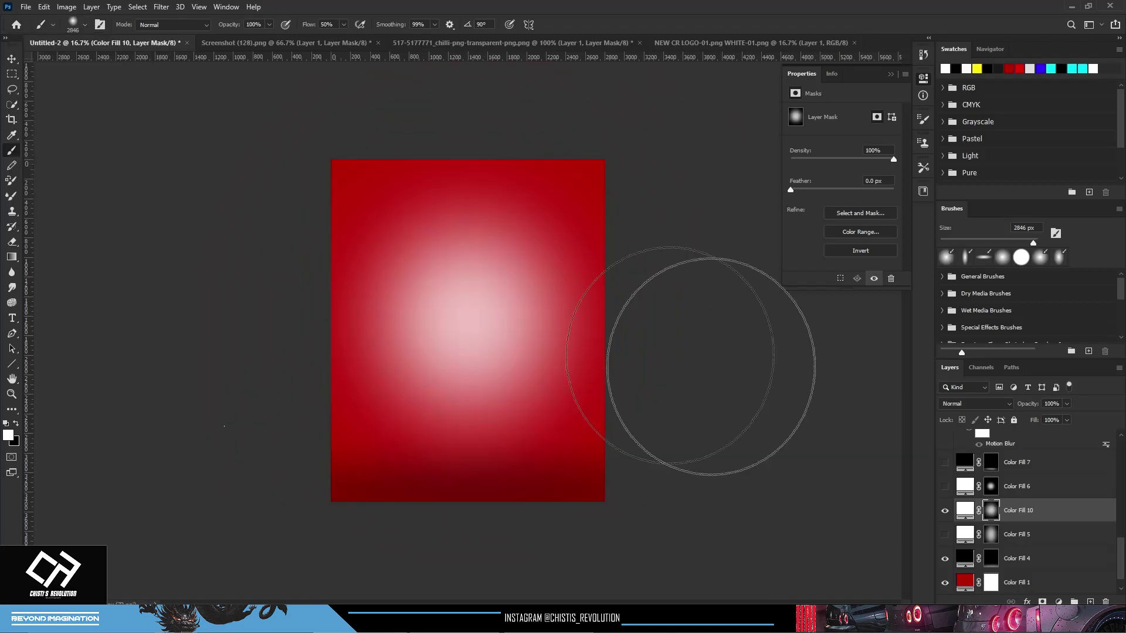
Turn on Color Fill 6 and delete the Color Fill 10 glow layer
click(945, 487)
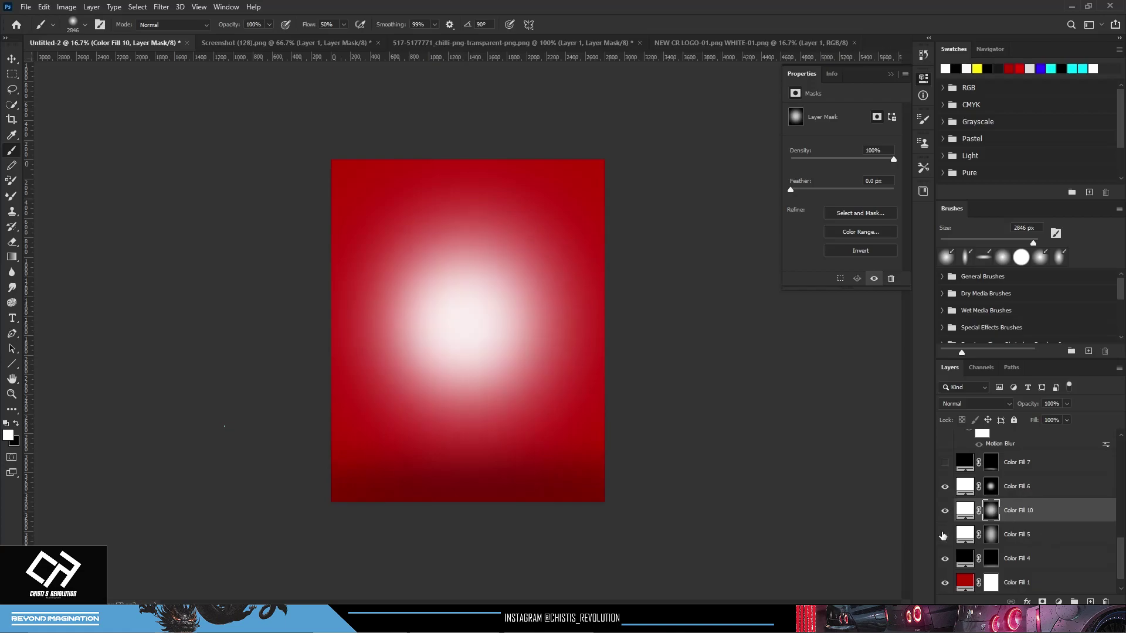
click(944, 536)
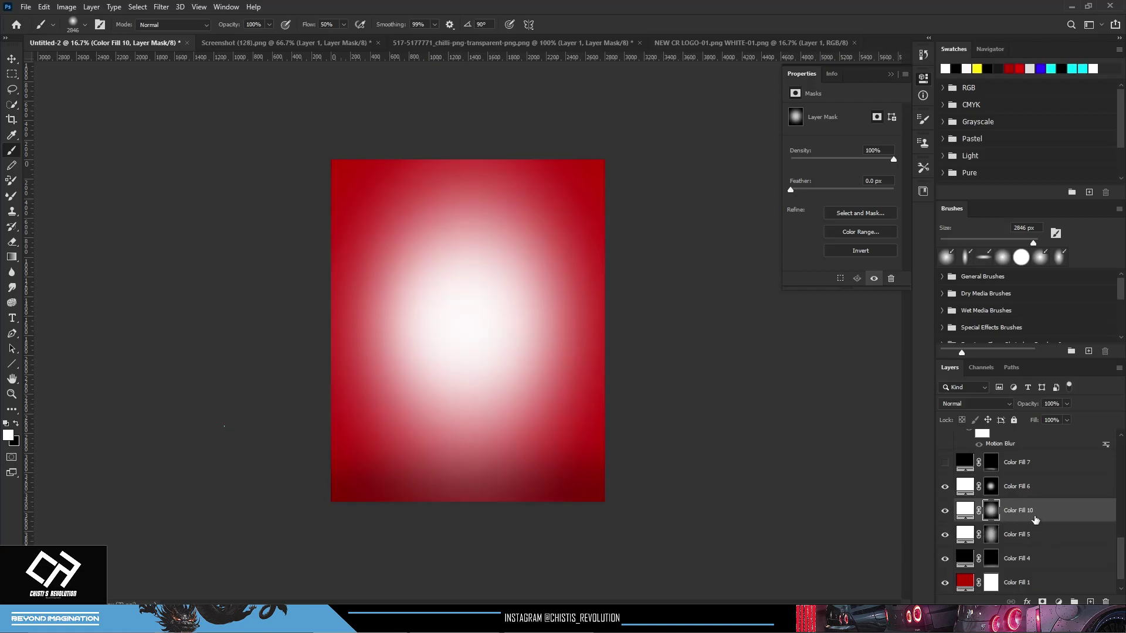
key(Delete)
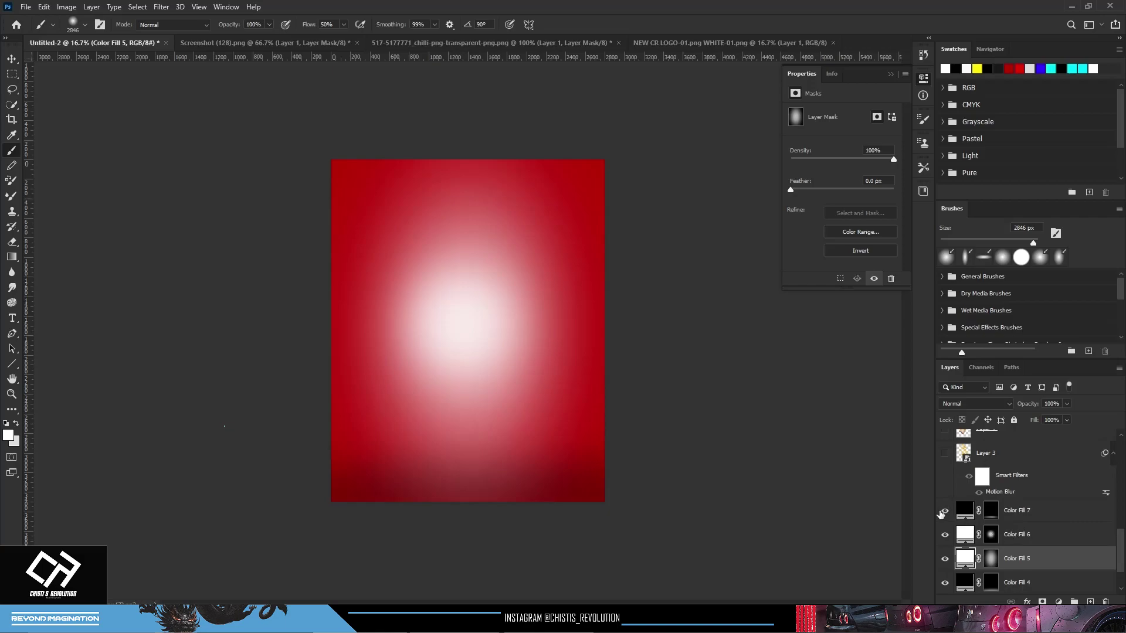
Show and select the Color Fill 7 dark shadow band along the bottom
click(943, 512)
click(1011, 523)
scroll(1012, 534, up, 2)
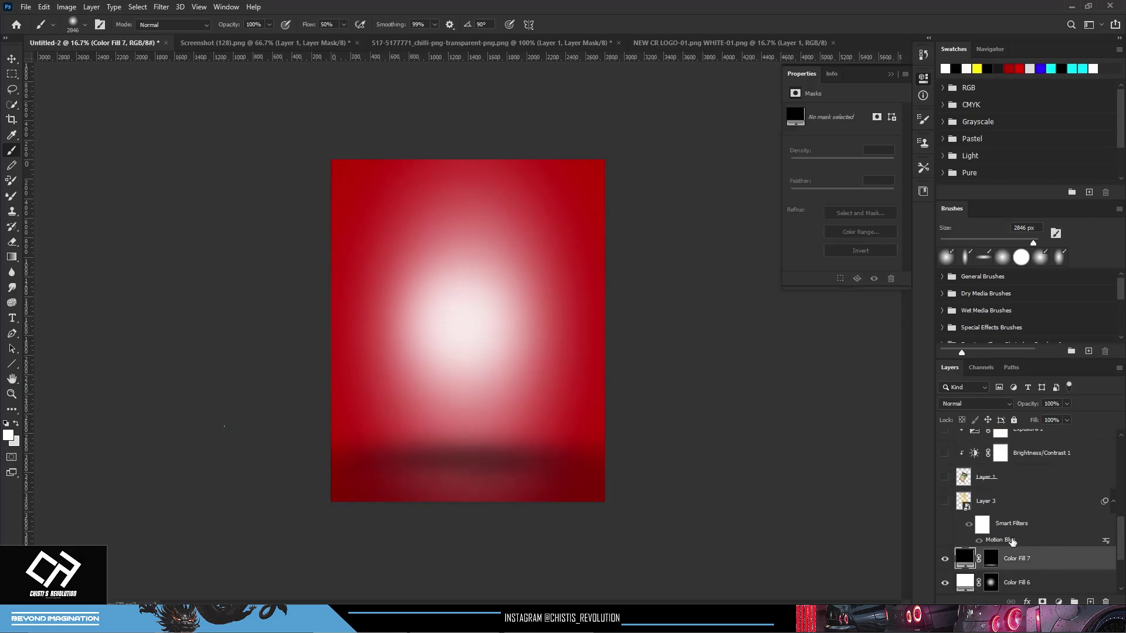
Show the Potato Cracker bag instead of the flying chips, cancelling a trial resize
click(945, 502)
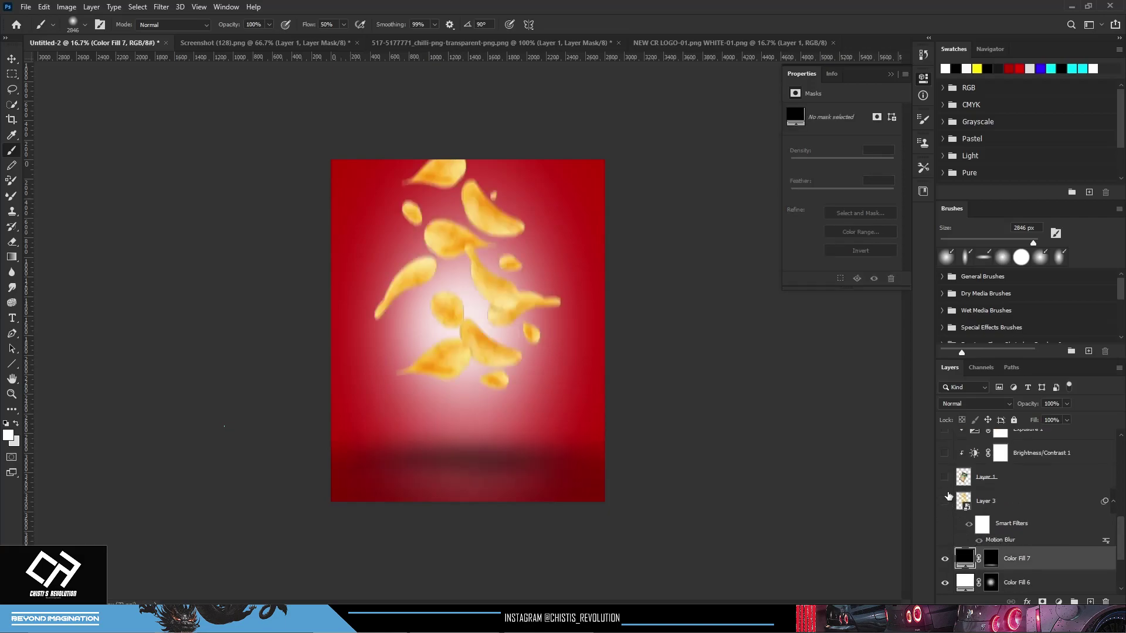
click(945, 502)
click(945, 477)
click(991, 477)
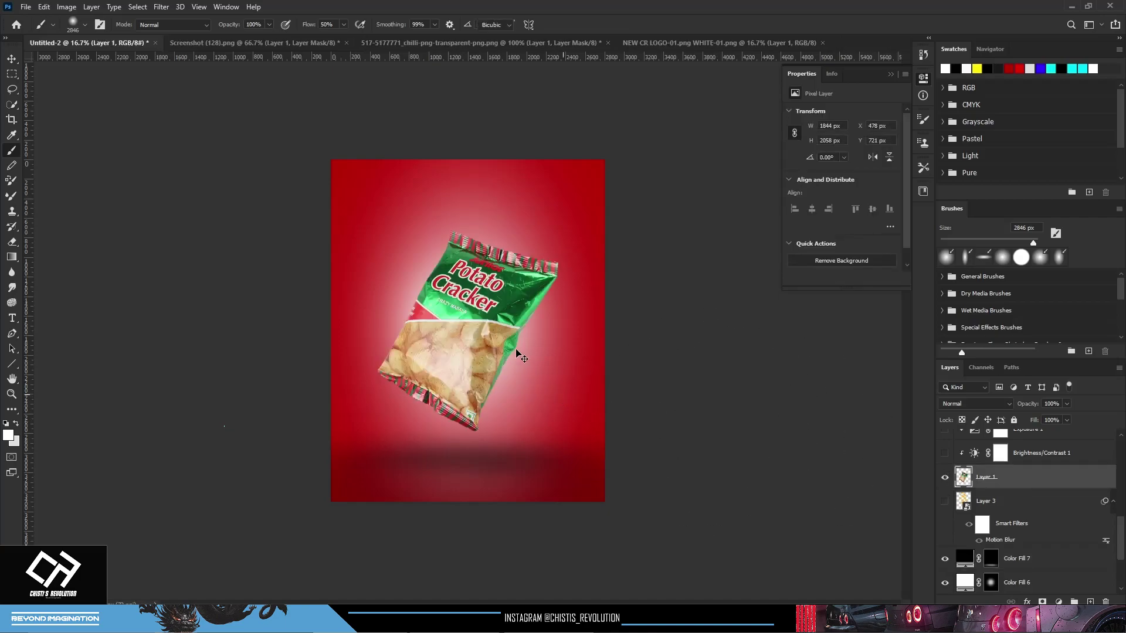
key(ctrl+t)
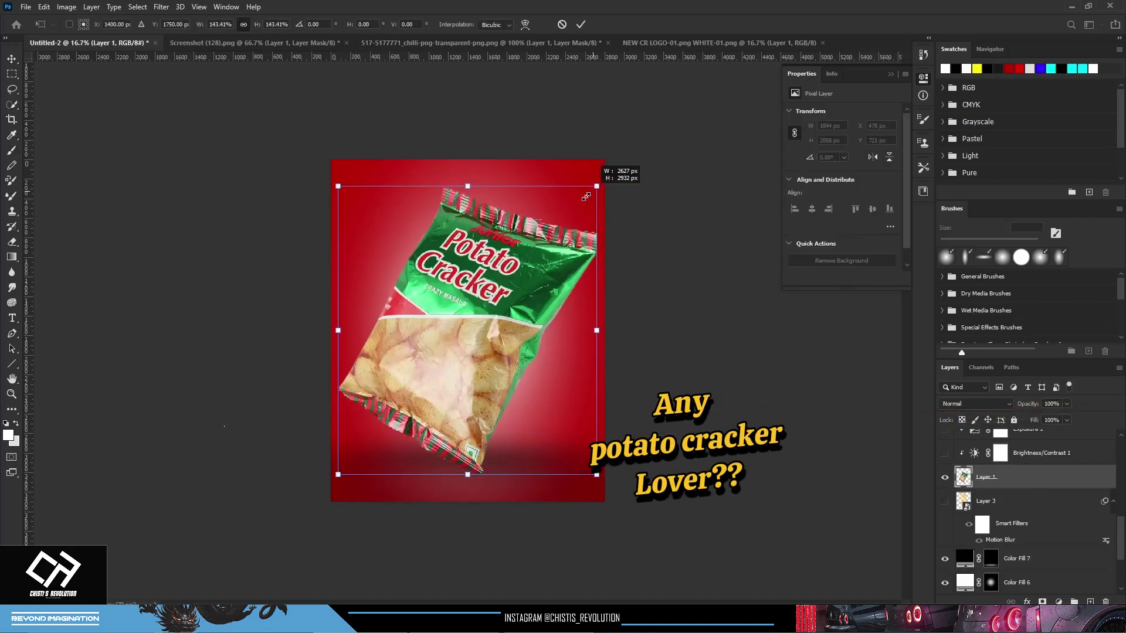
drag(555, 234, 552, 237)
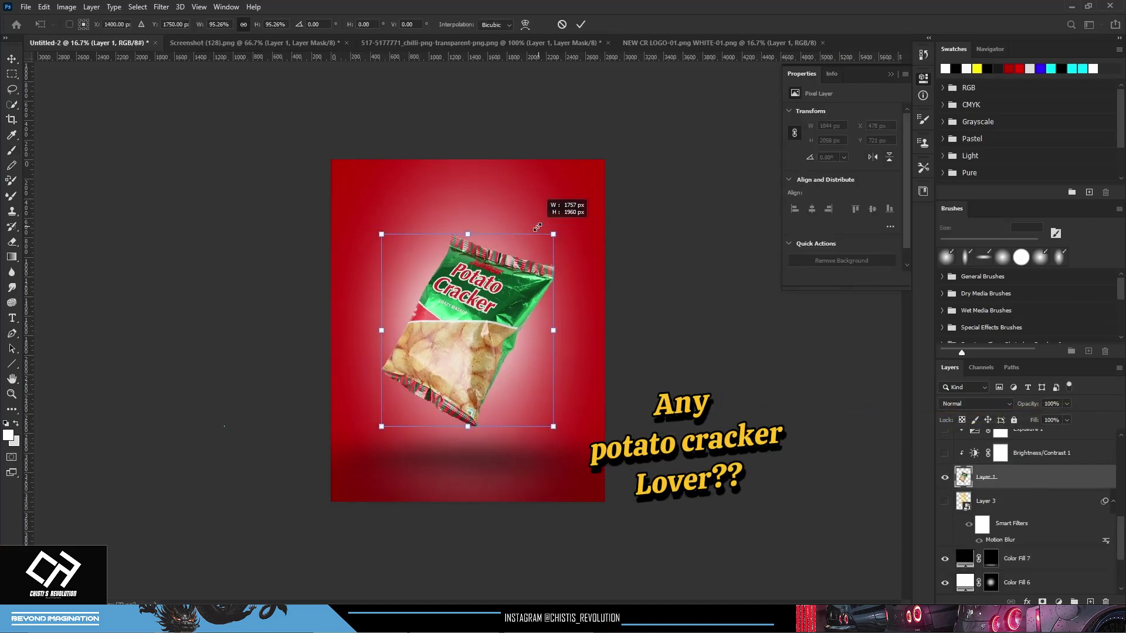
click(562, 24)
scroll(1005, 487, up, 1)
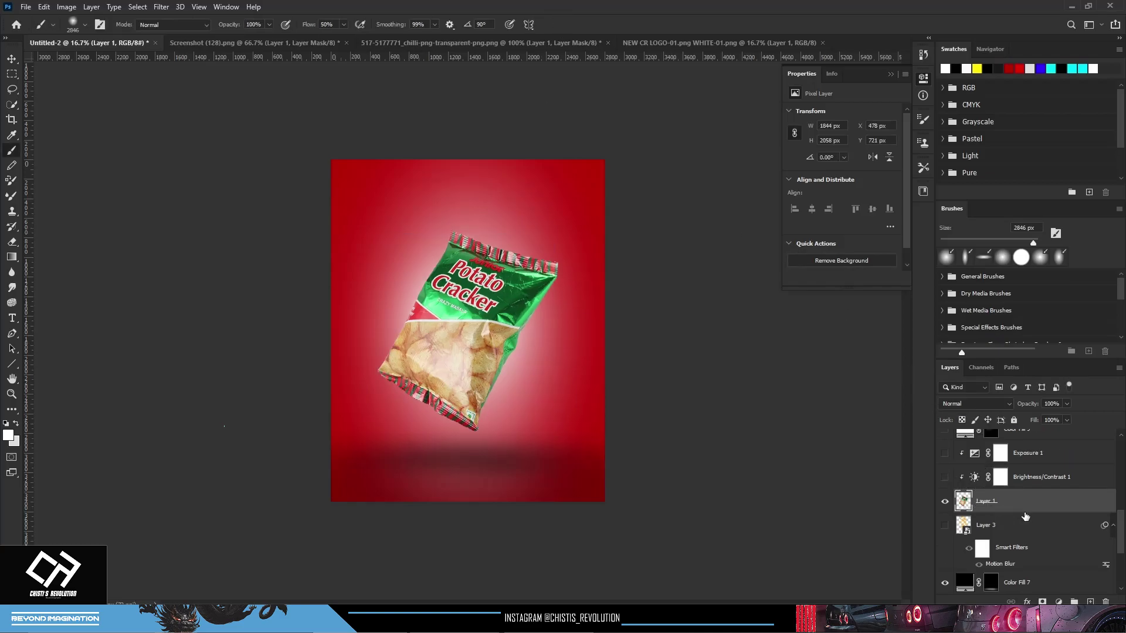
Compare and leave on Brightness/Contrast 1 and Exposure 1 on the chip bag
click(1058, 601)
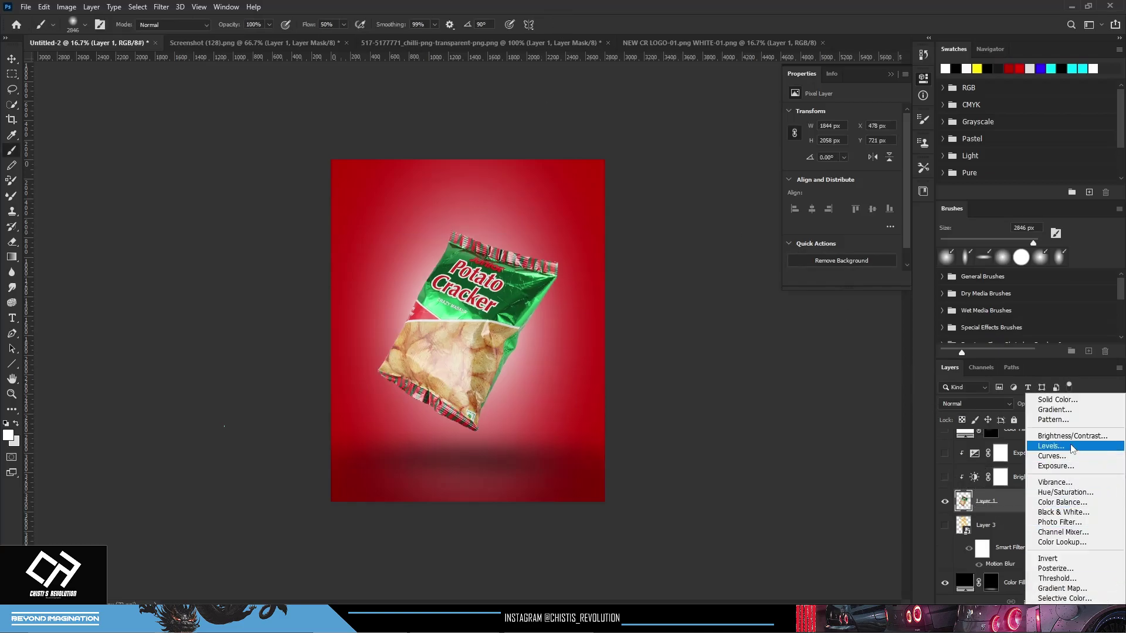
click(945, 478)
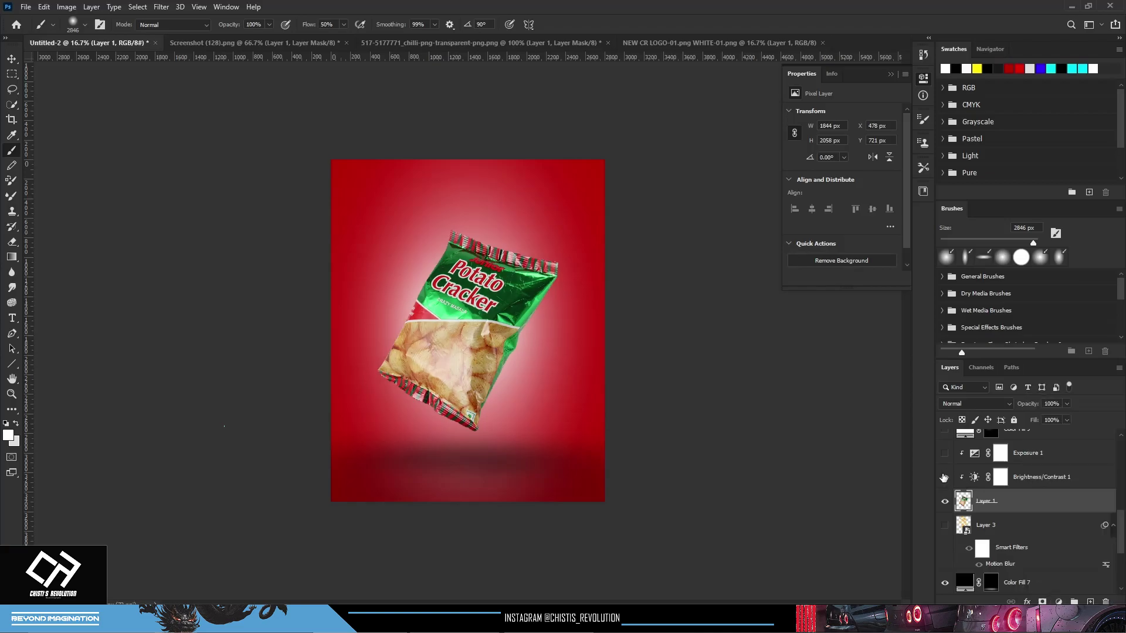
click(944, 477)
click(945, 454)
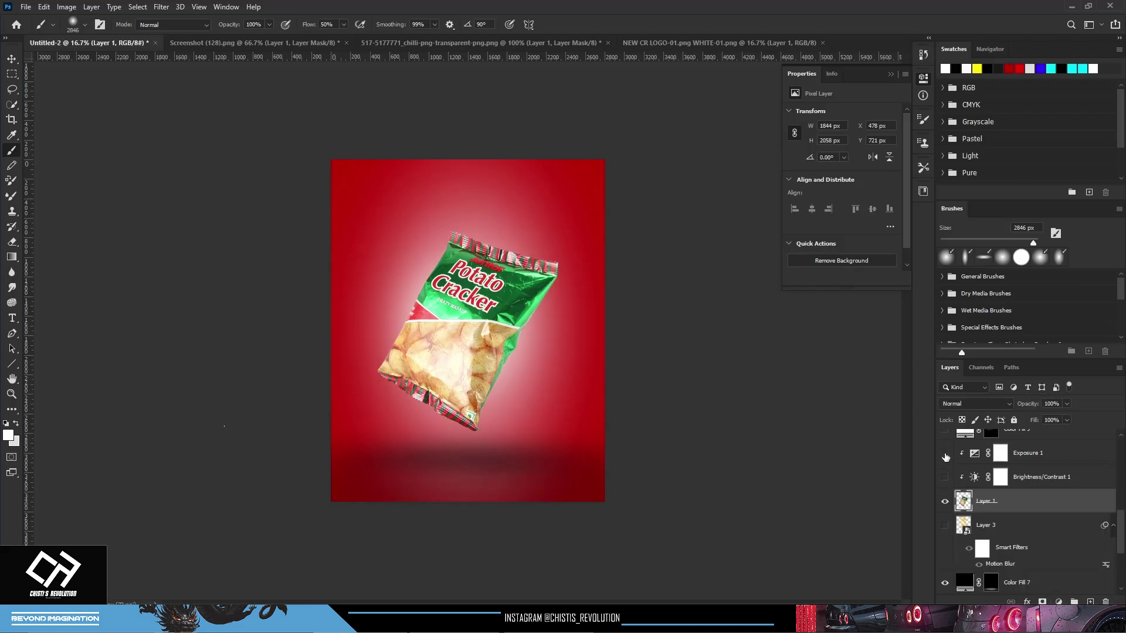
click(945, 454)
click(945, 454)
click(945, 478)
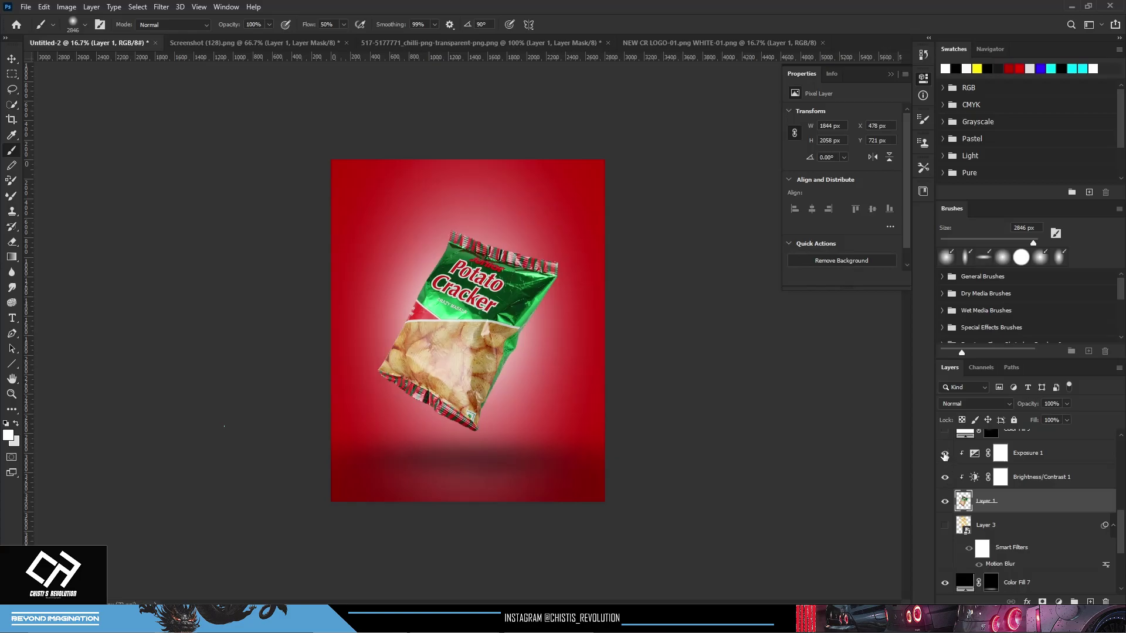
Group the bag with its two adjustments into a group named CHIPS
shift+click(1033, 461)
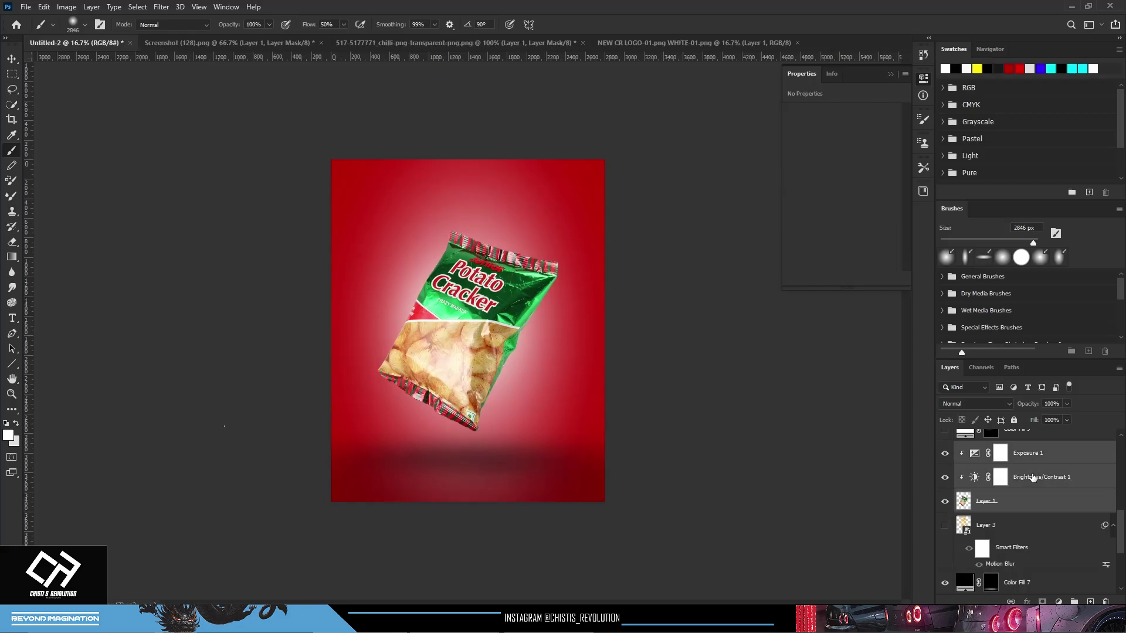
key(ctrl+g)
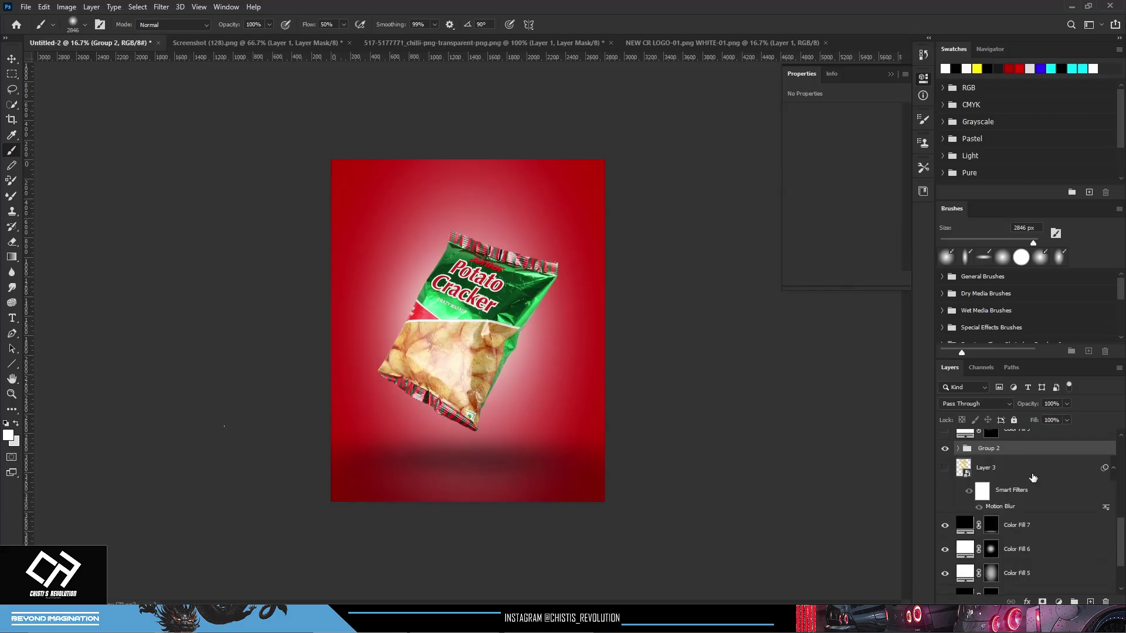
right_click(1032, 455)
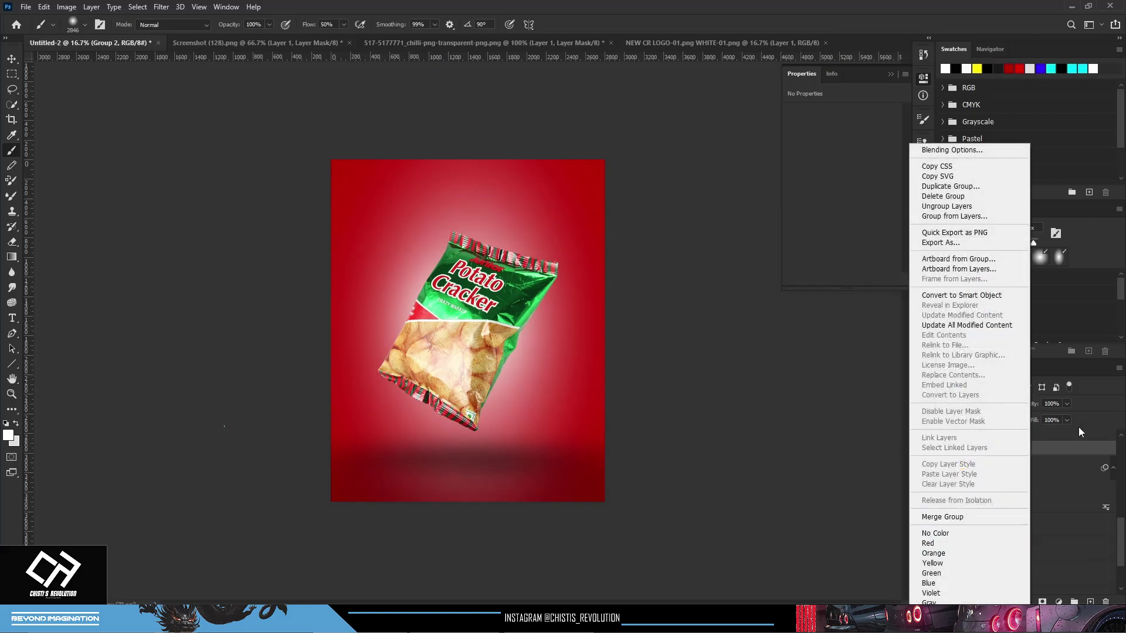
click(1020, 453)
text(CHIPS)
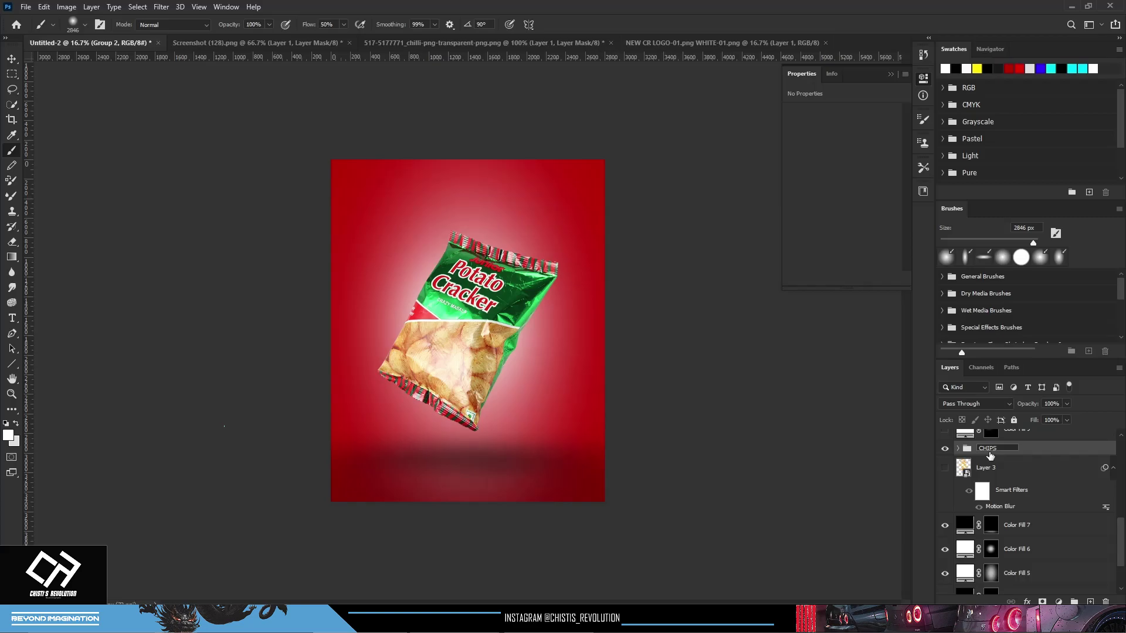
key(Return)
Show the flying chips layer and commit a transform on it
click(945, 468)
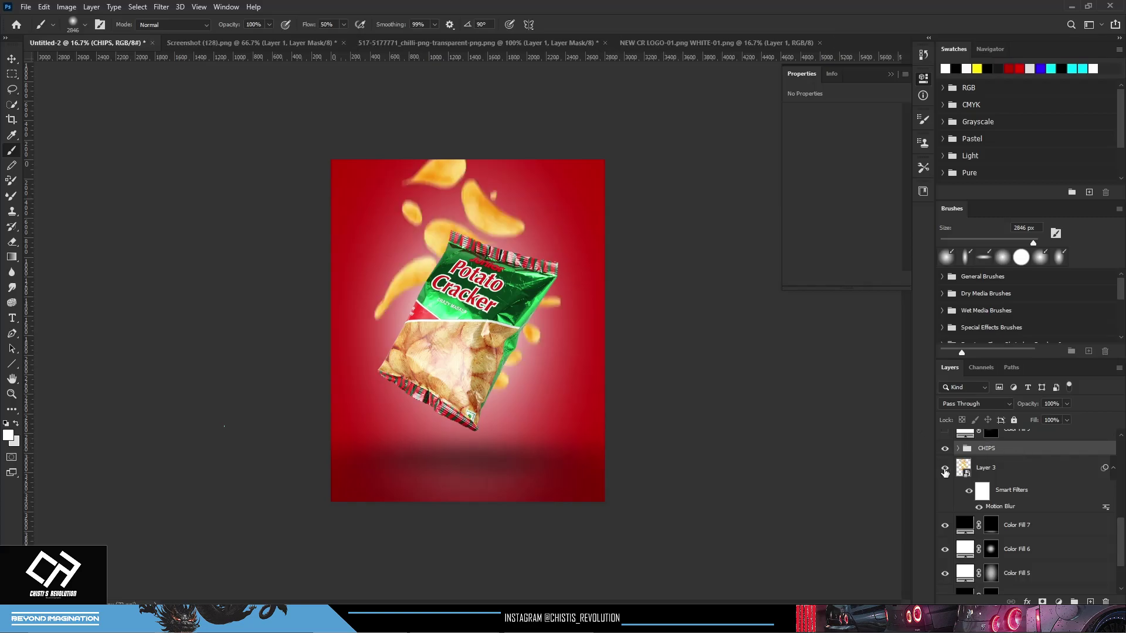
click(974, 472)
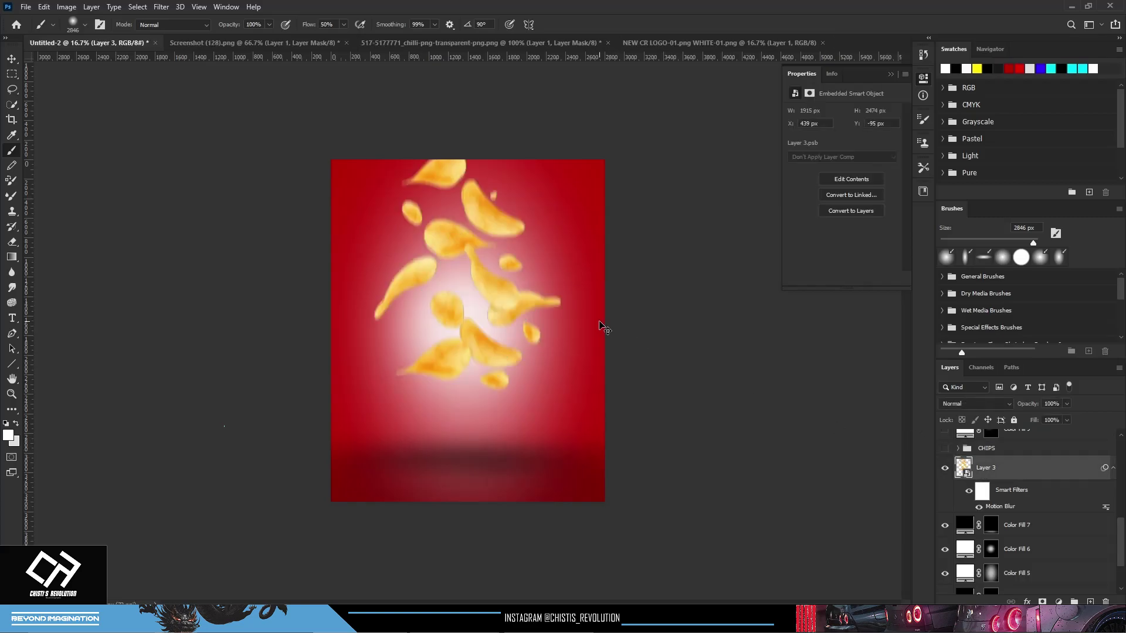
key(ctrl+t)
click(573, 240)
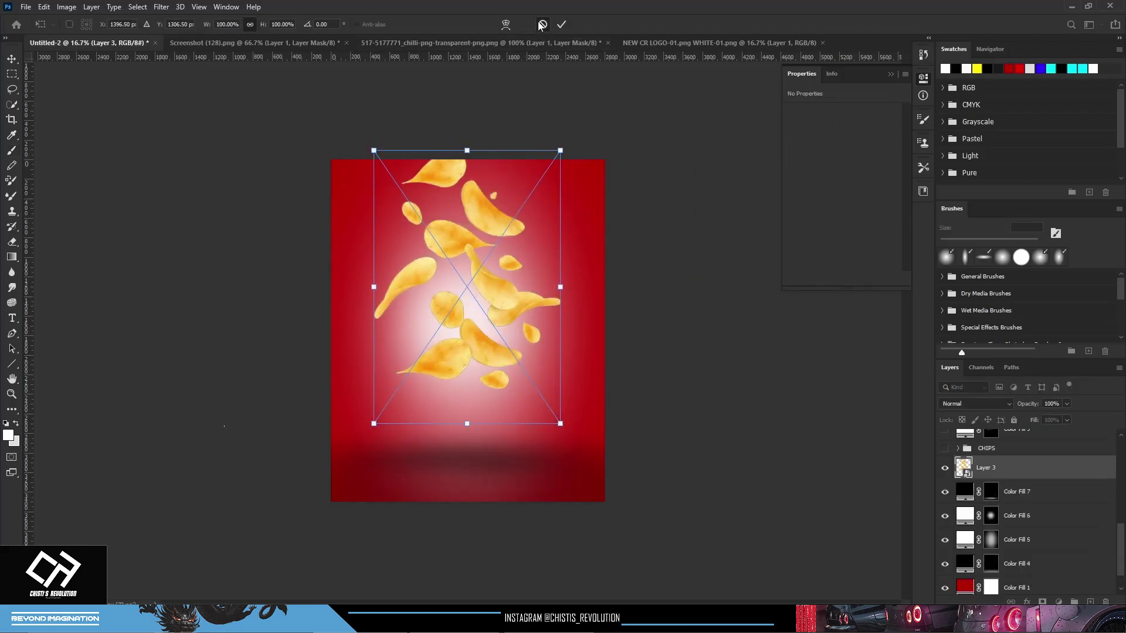
key(Return)
Cancel a second Motion Blur on the chips and show the CHIPS group again
click(161, 6)
mouse_move(168, 139)
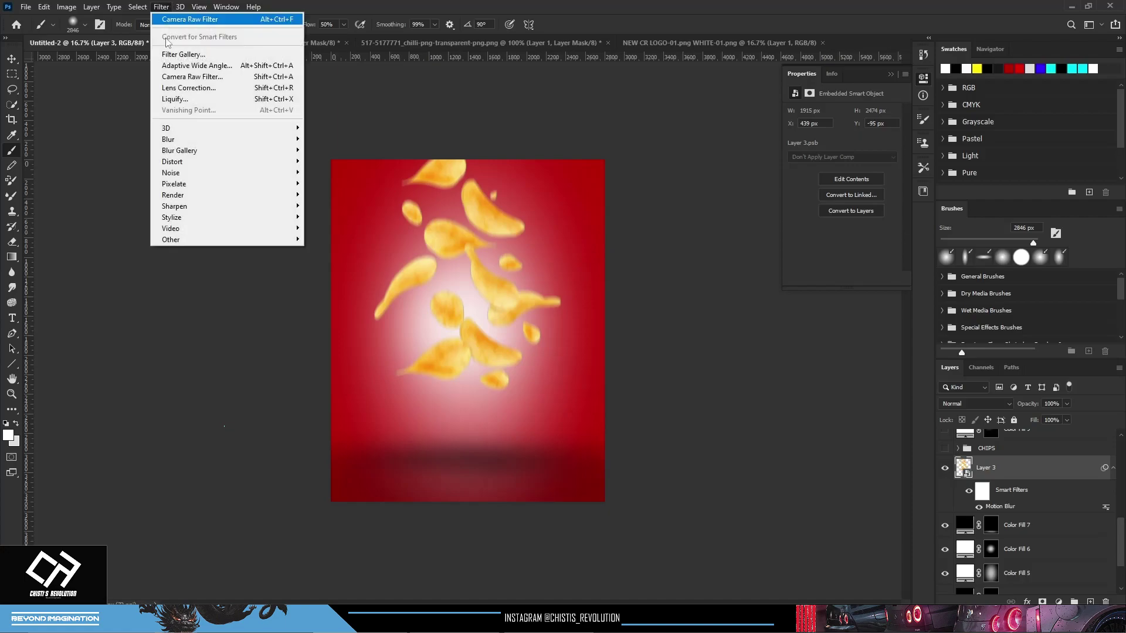
click(332, 206)
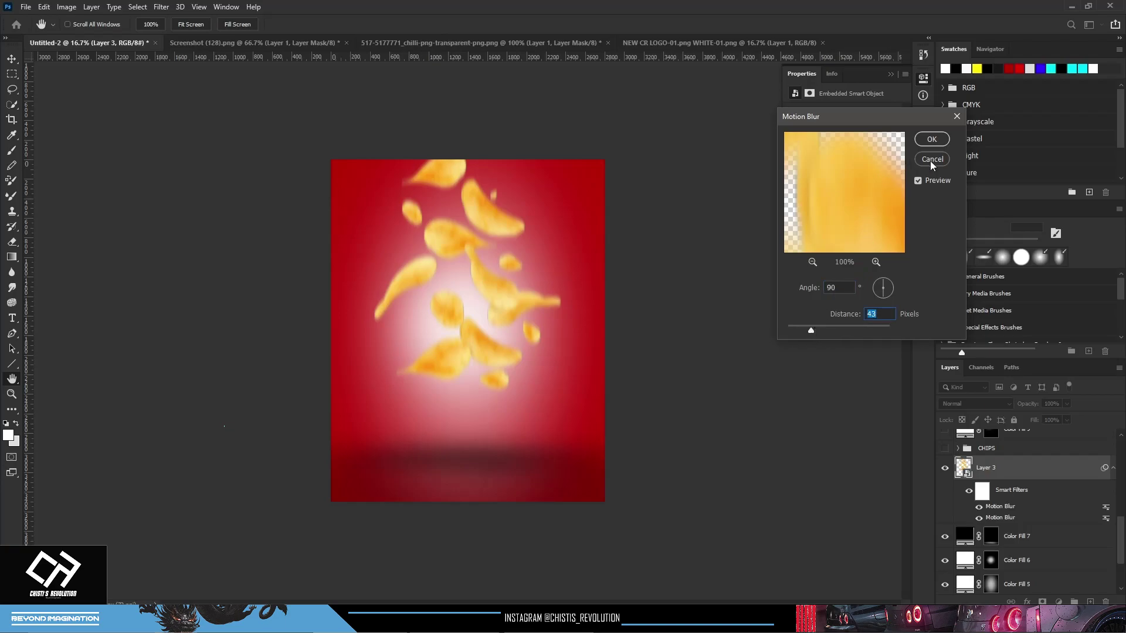
key(Escape)
click(945, 448)
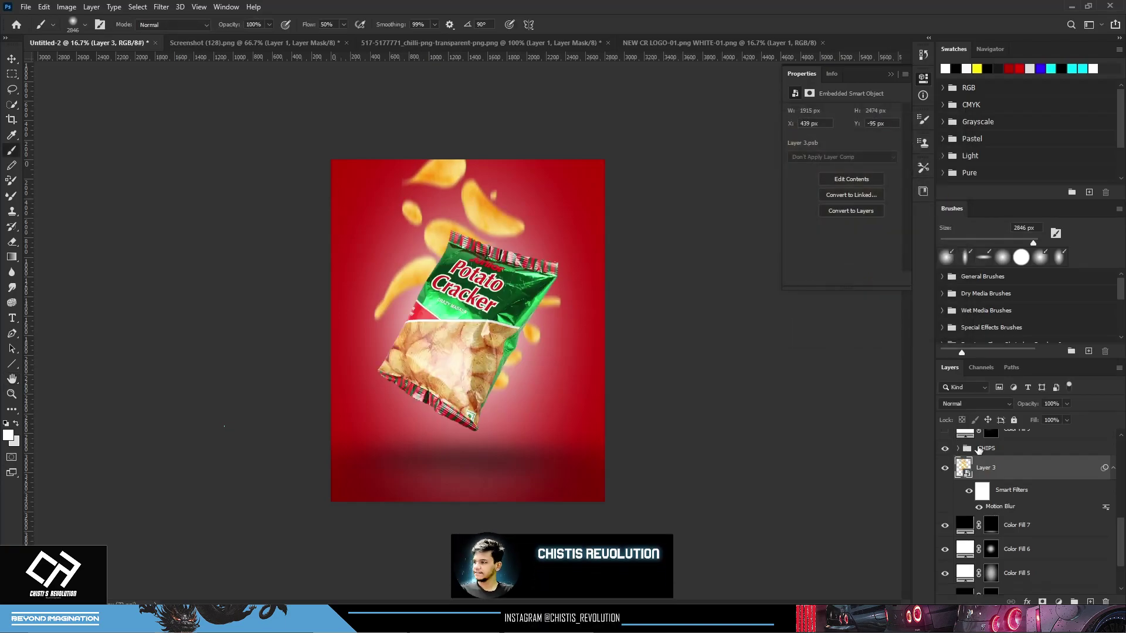
scroll(997, 509, up, 1)
scroll(997, 509, up, 1)
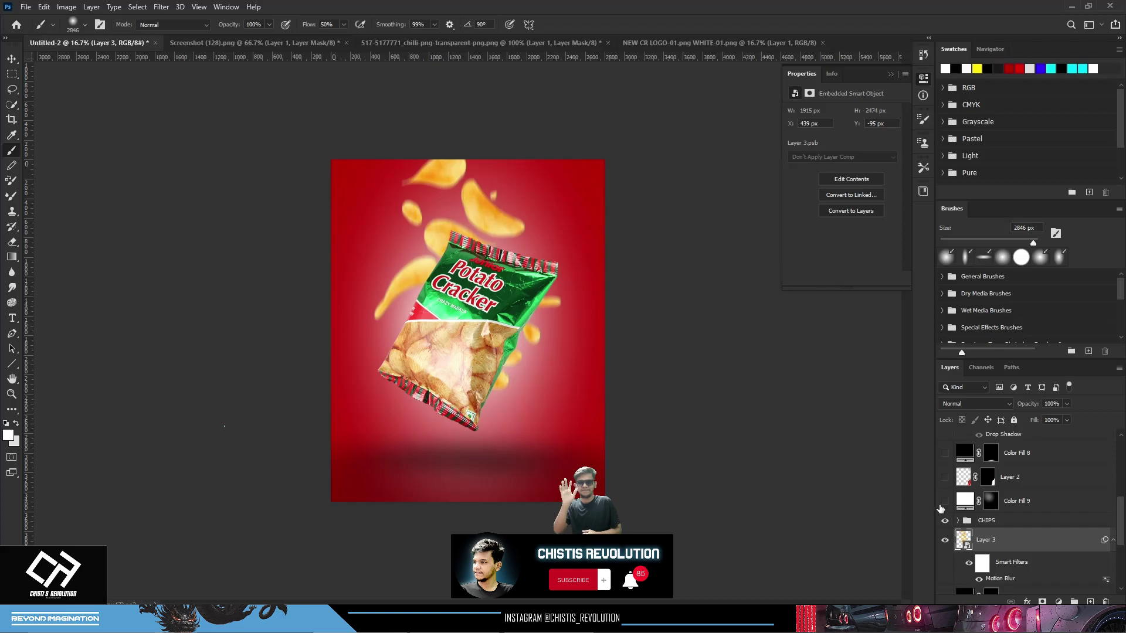
Toggle the Color Fill 9 glow behind the bag, undoing a duplicate of it
click(945, 501)
click(945, 502)
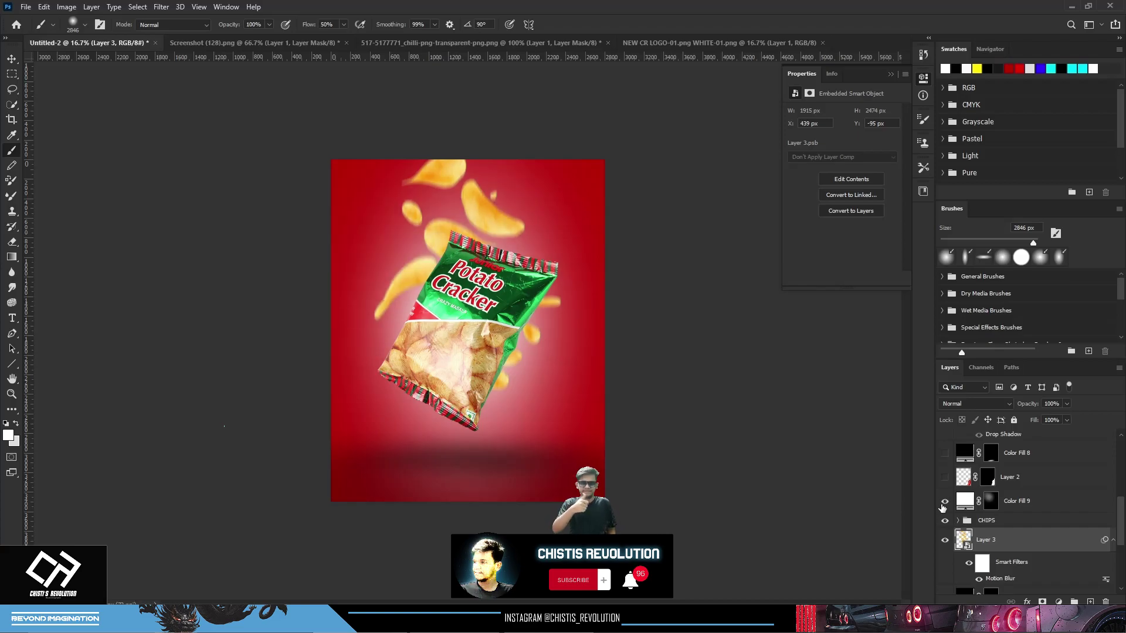
click(1001, 505)
key(ctrl+j)
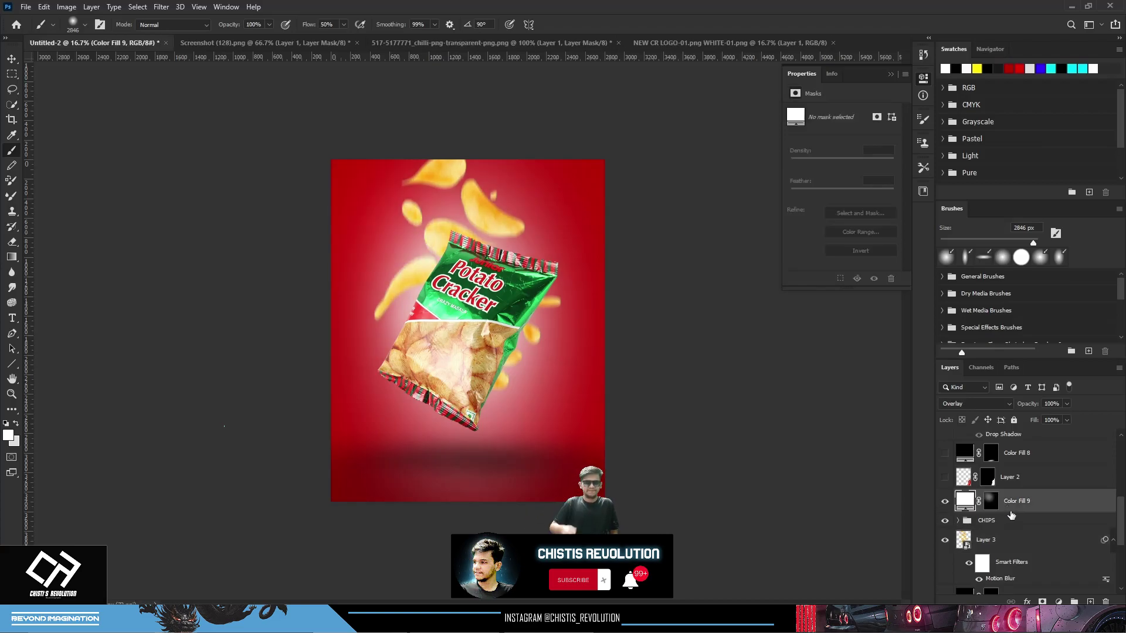
key(ctrl+z)
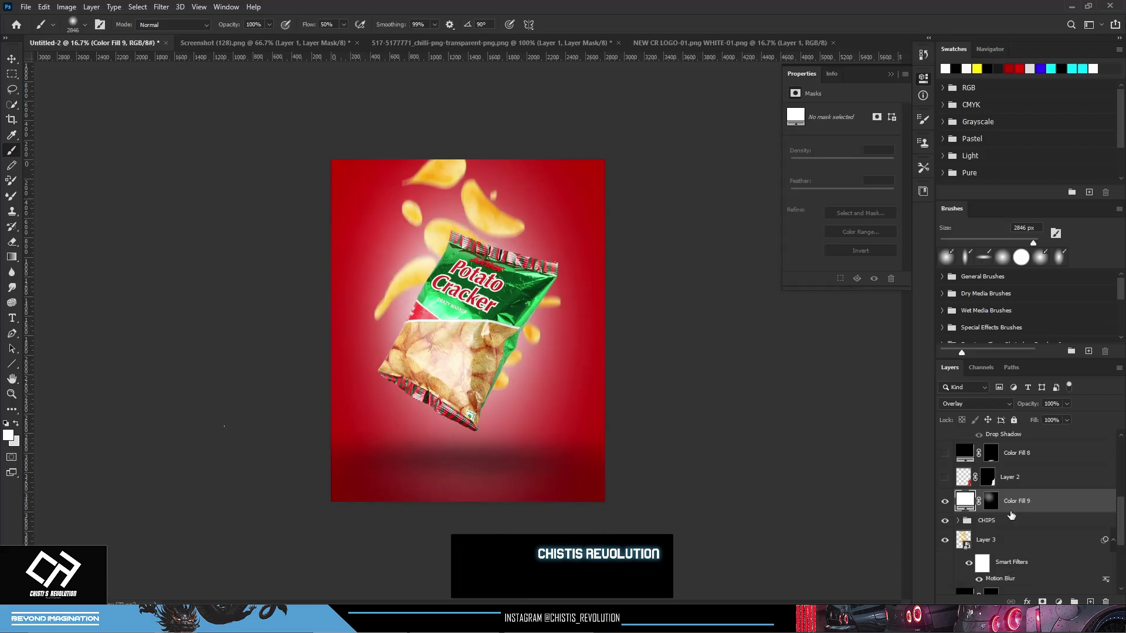
Show the red chili layer, leaving it at the lower-right edge after a trial move
click(945, 478)
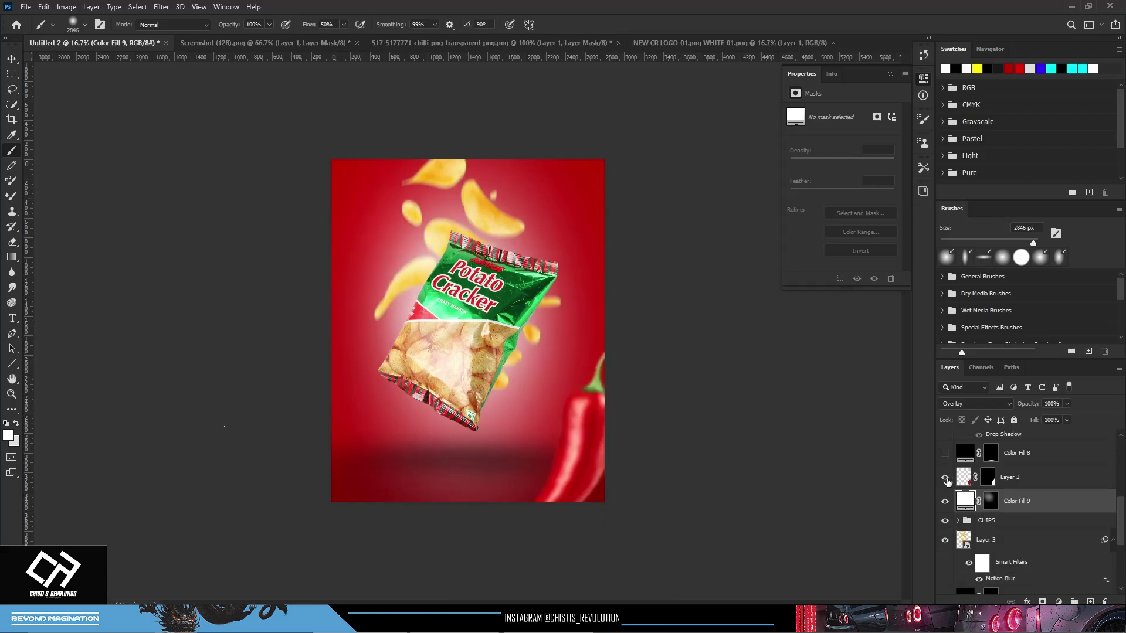
click(1066, 483)
key(ctrl+t)
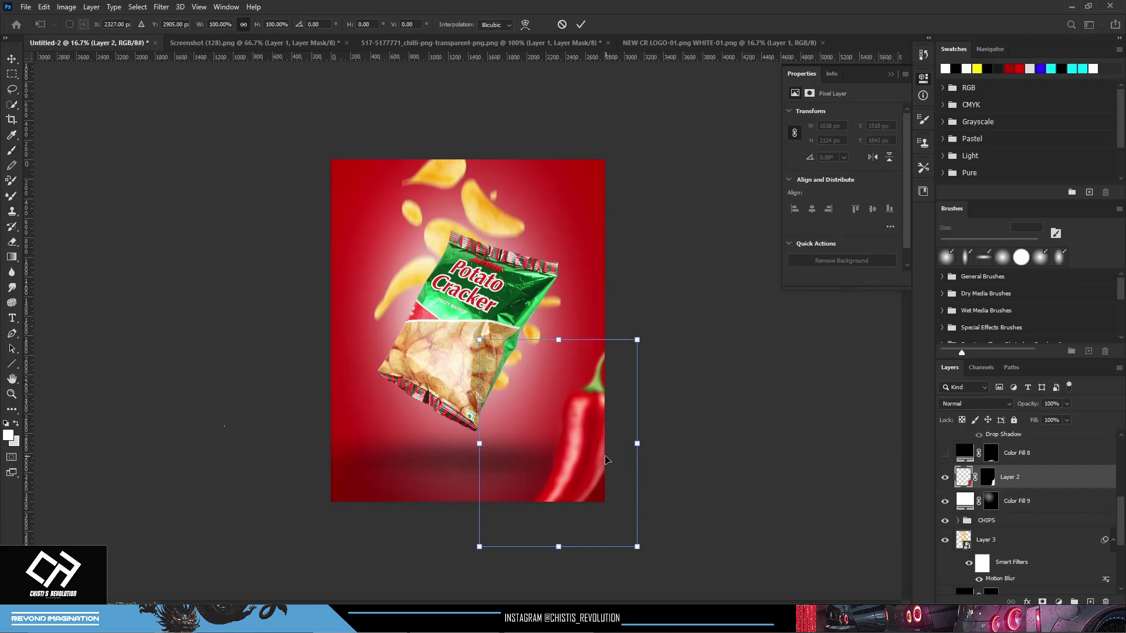
drag(530, 388, 556, 154)
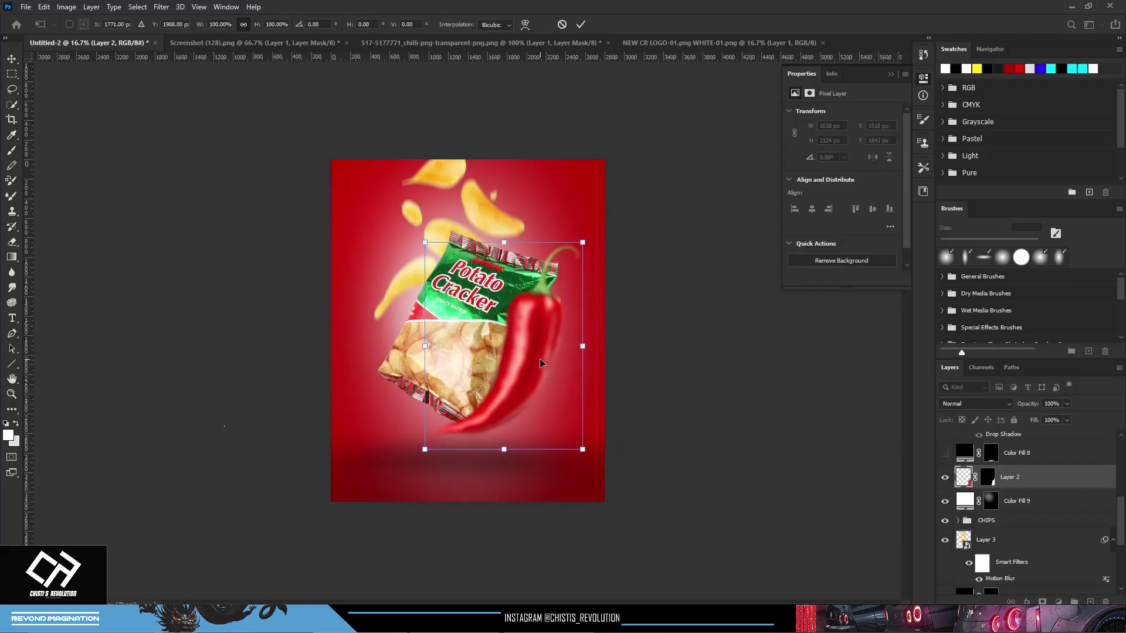
key(Return)
key(b)
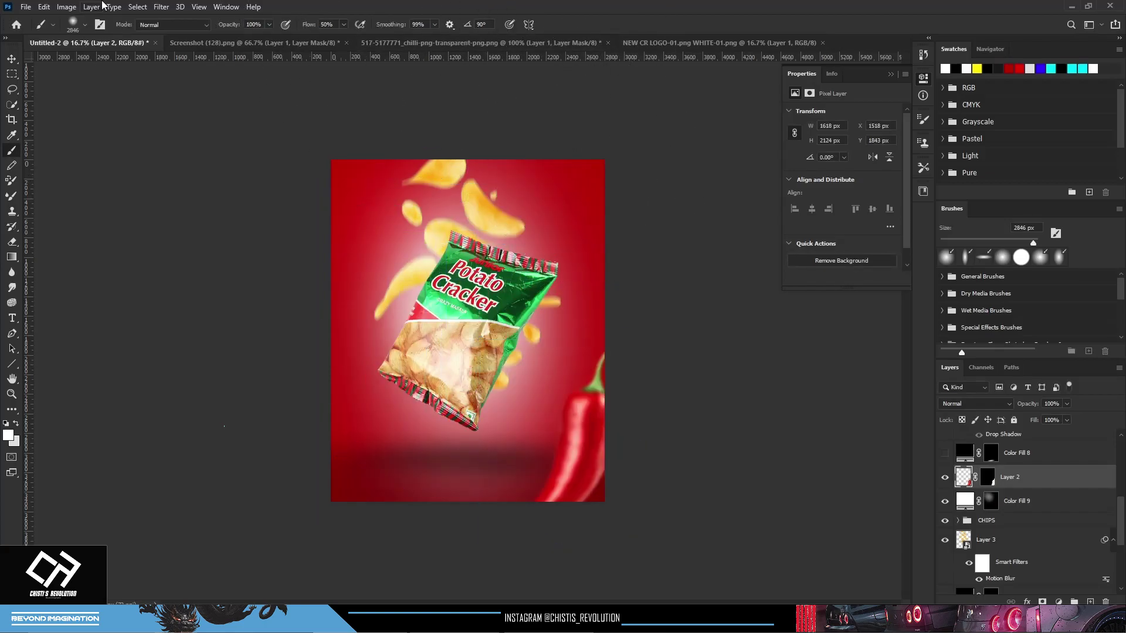
Apply Motion Blur with angle 90 and distance 61 pixels
click(158, 7)
mouse_move(168, 139)
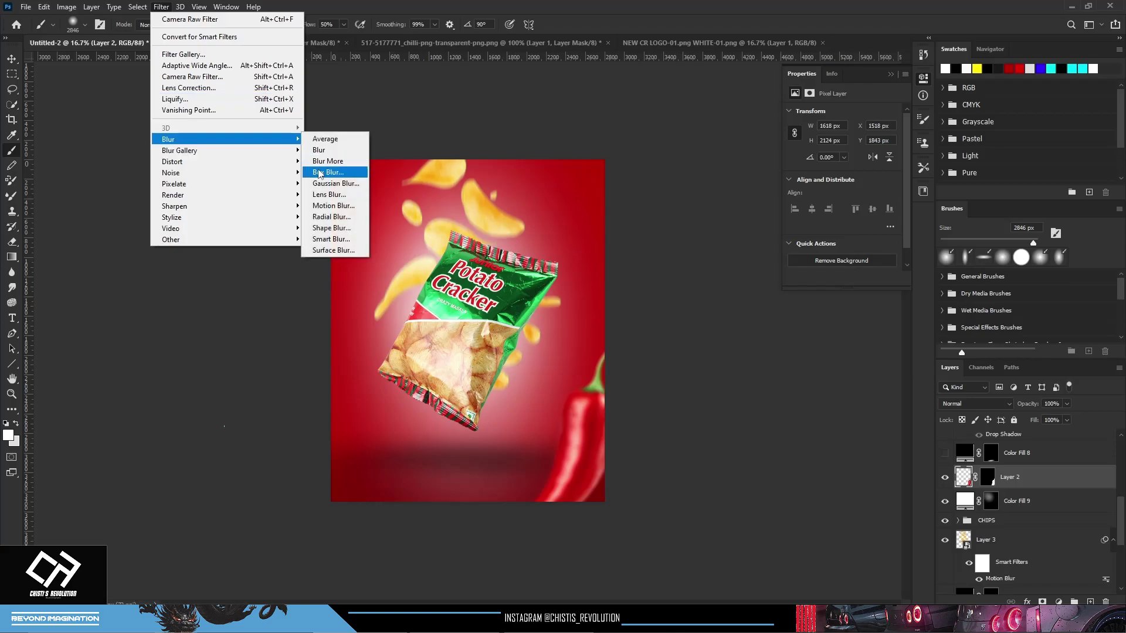
click(328, 206)
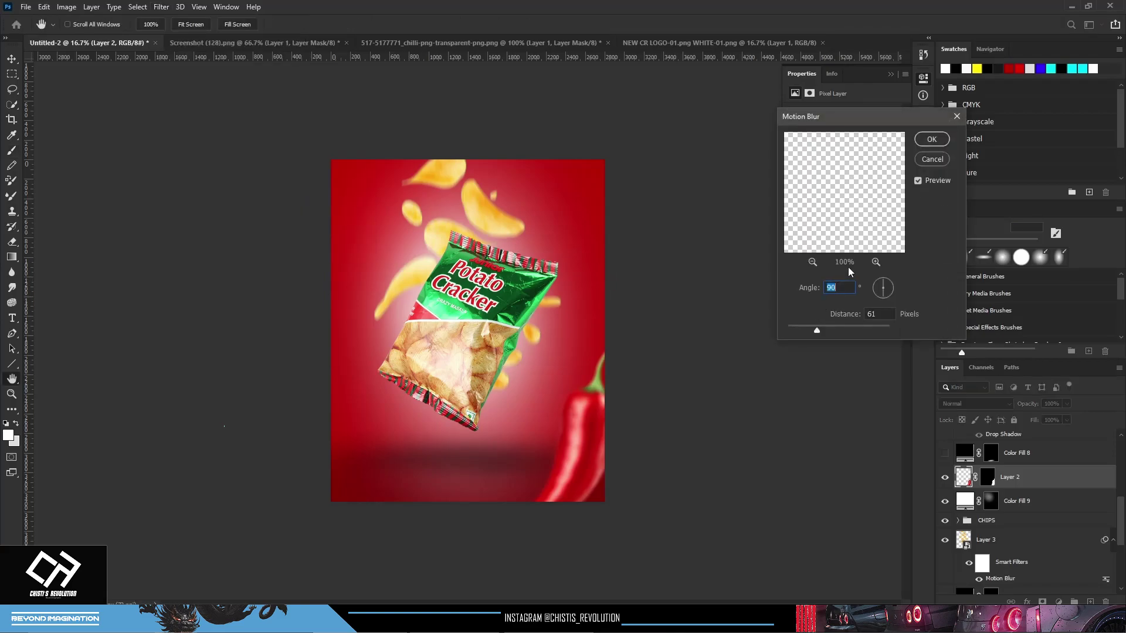
click(934, 160)
scroll(962, 481, up, 2)
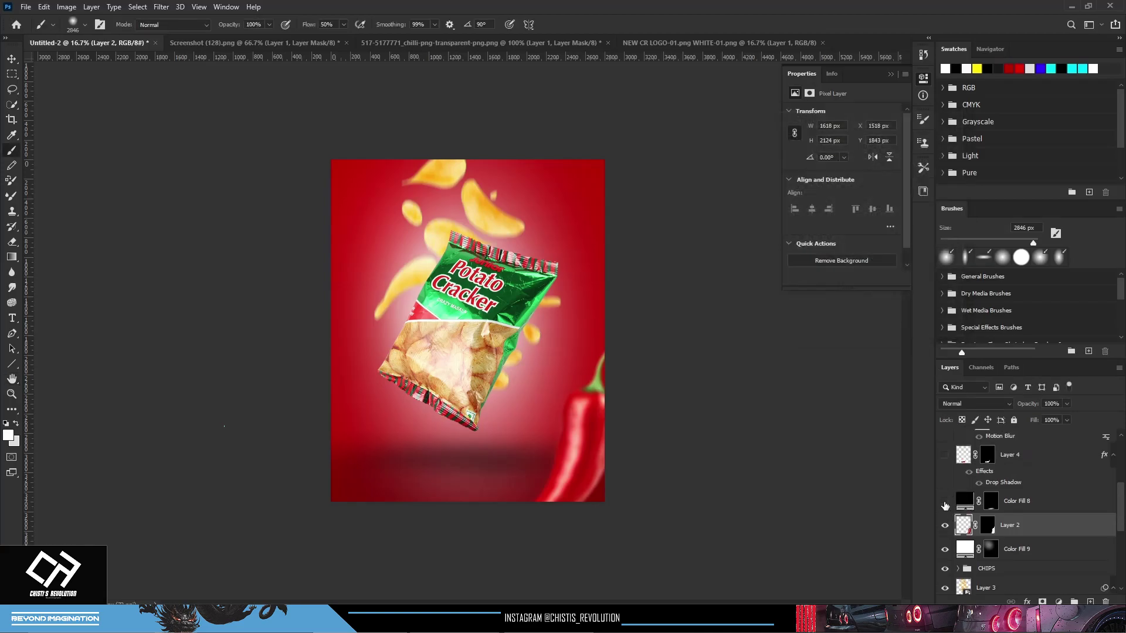
Show the Layer 4 red chillies beneath the bag, cancelling trial transforms on them
click(944, 502)
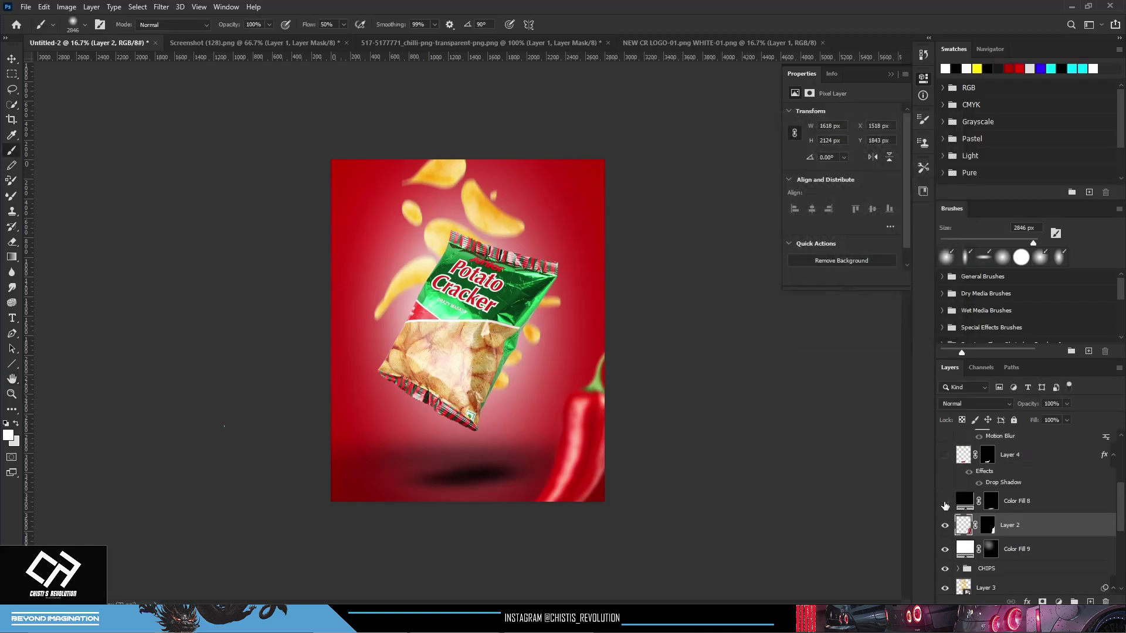
click(946, 456)
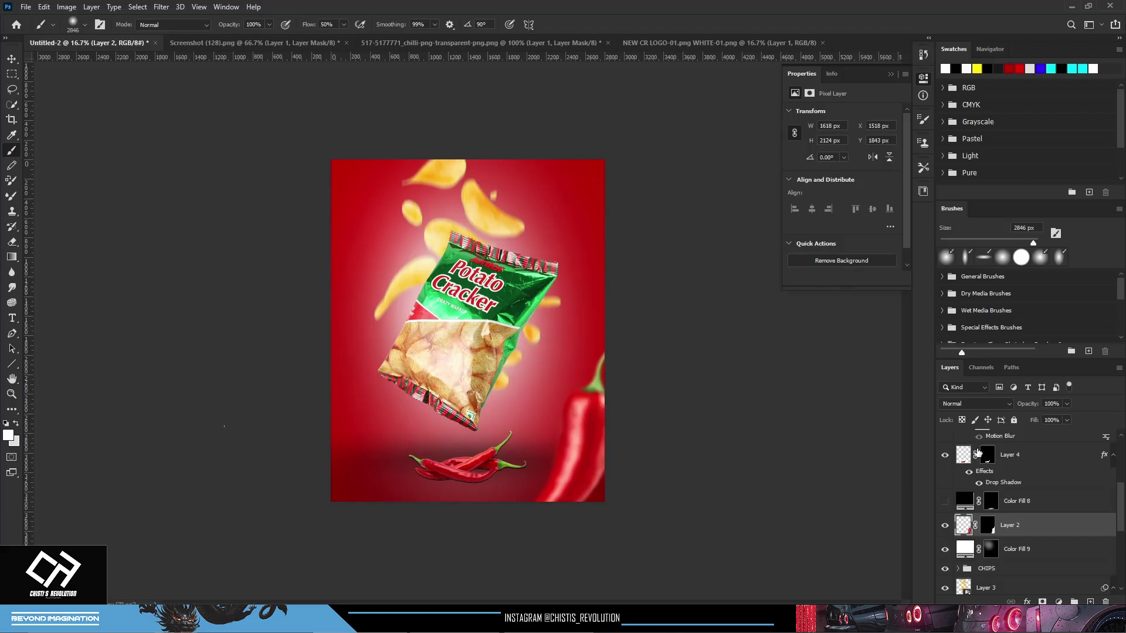
key(ctrl+t)
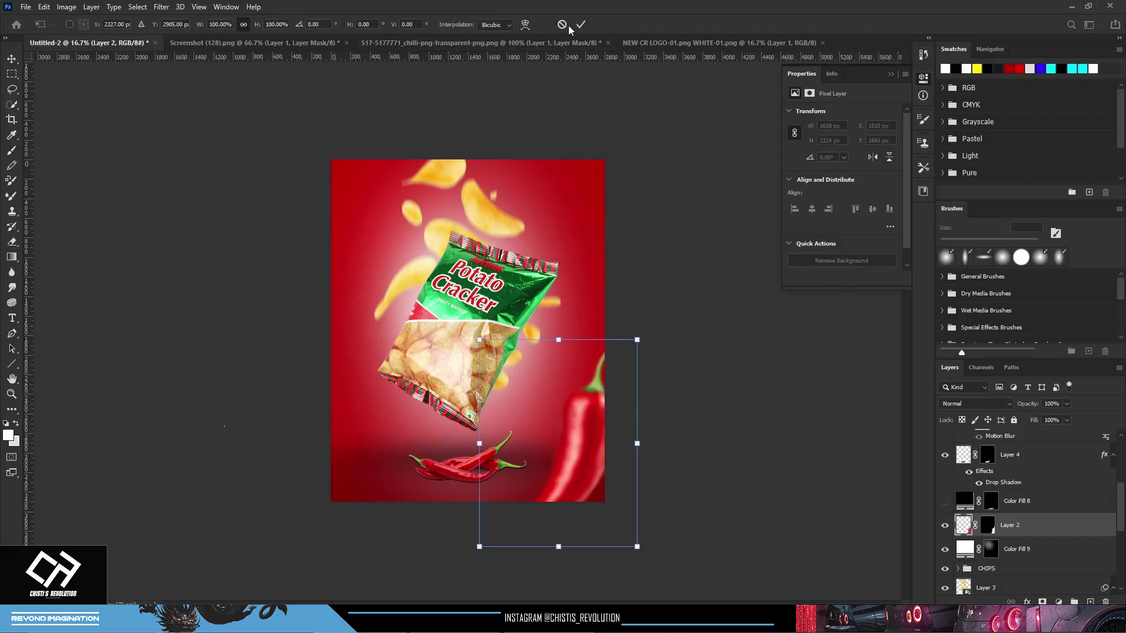
click(581, 24)
click(1035, 462)
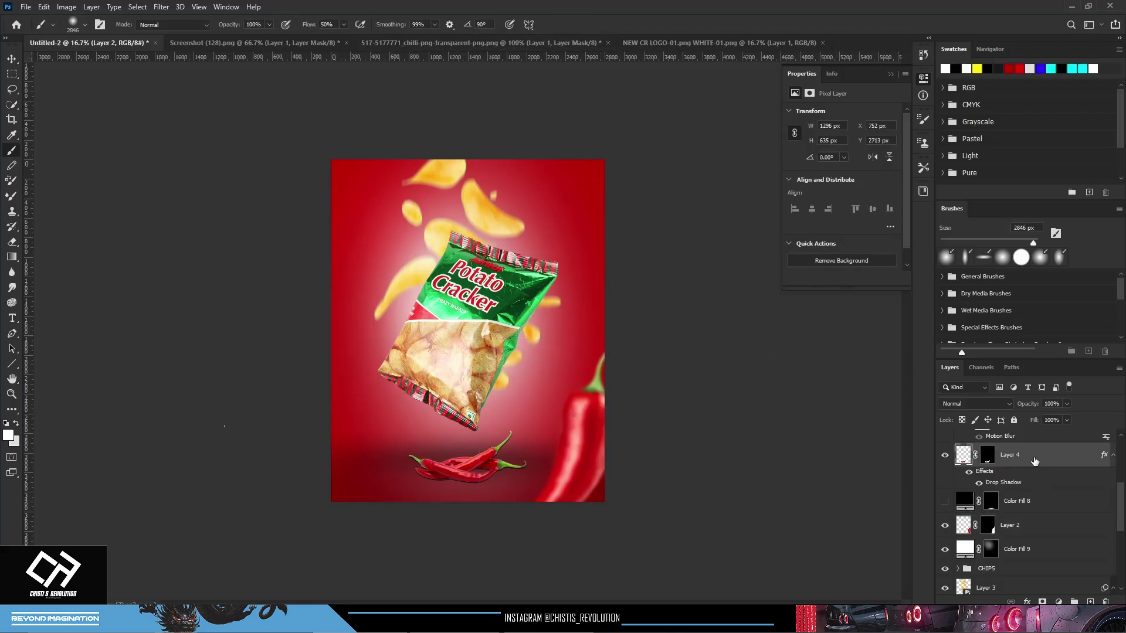
key(ctrl+t)
mouse_move(533, 424)
mouse_down()
mouse_move(557, 405)
mouse_move(537, 415)
mouse_up()
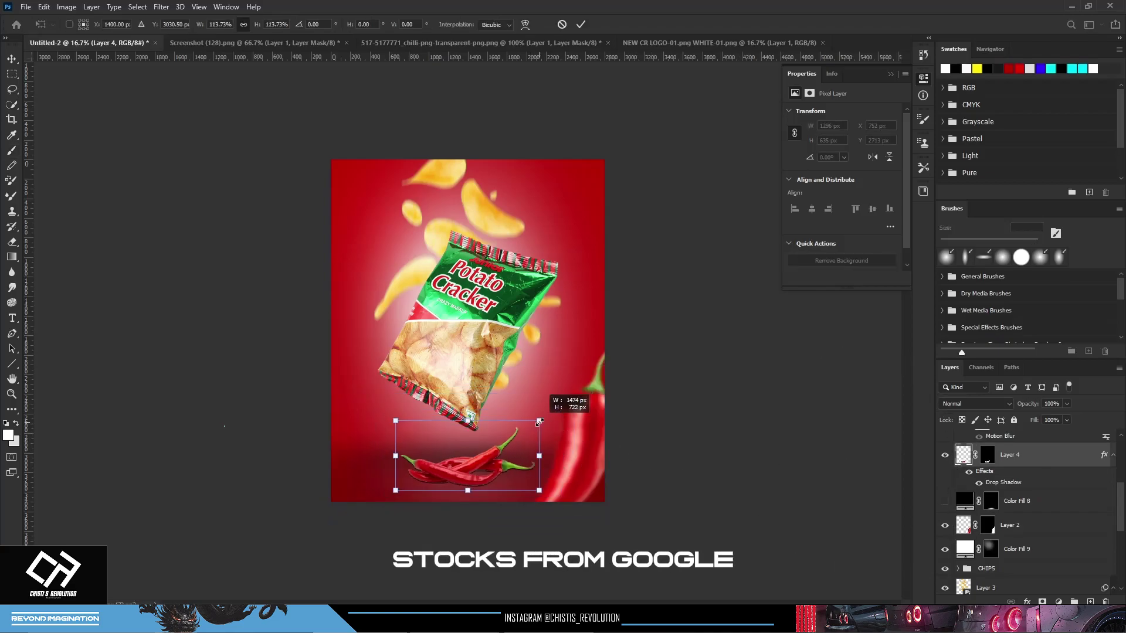
click(563, 24)
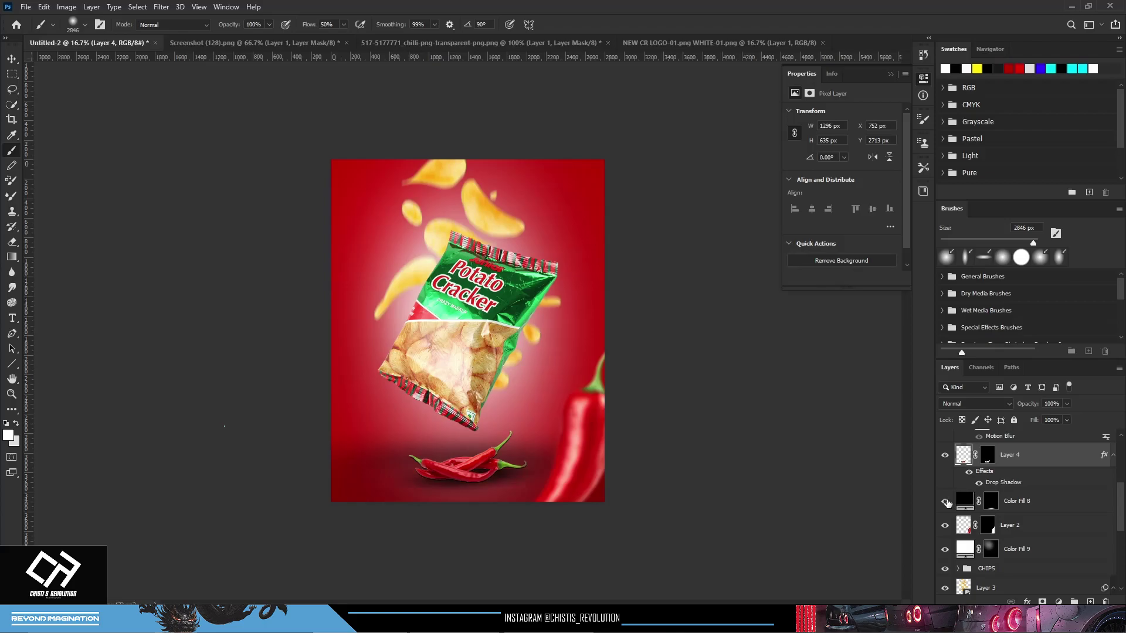
scroll(986, 512, up, 3)
Show the blurred foreground chips of Group 1
scroll(986, 511, up, 1)
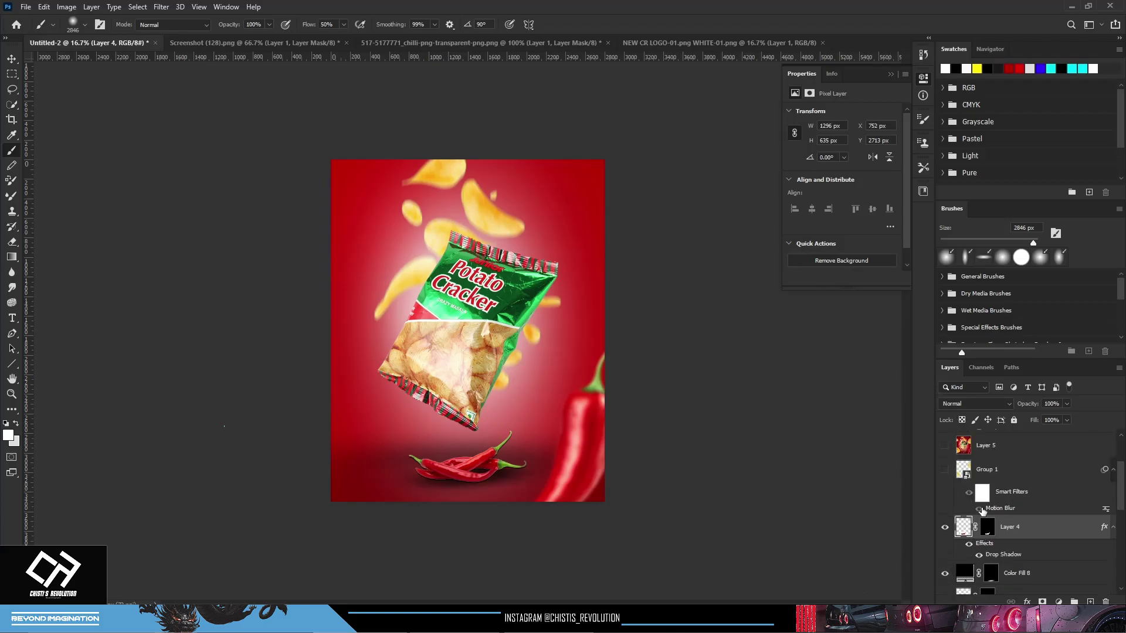
click(945, 470)
click(945, 471)
key(ctrl+t)
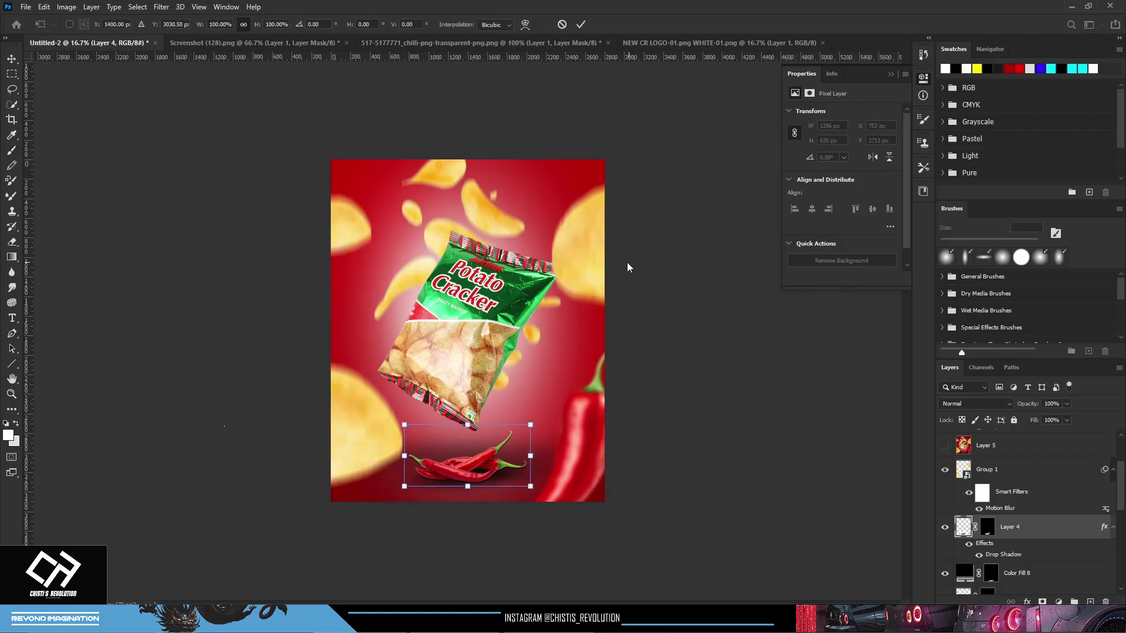
key(Return)
key(b)
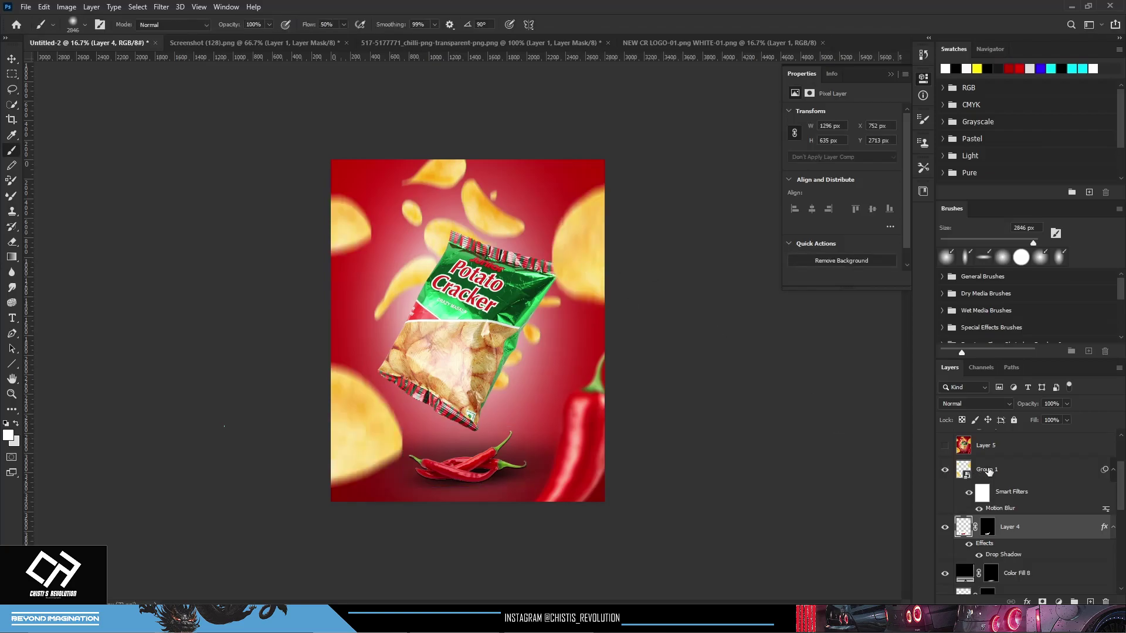
Nudge Group 1 chips slightly down, then stamp all visible layers into Layer 7
click(985, 470)
key(ctrl+t)
click(574, 240)
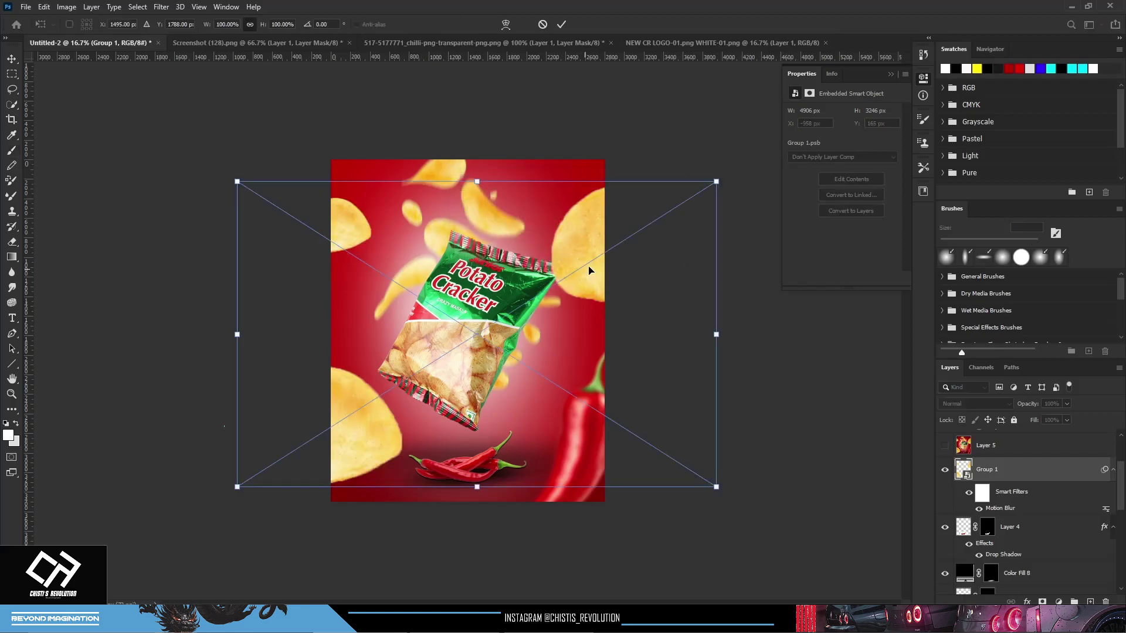
drag(587, 260, 588, 274)
key(Return)
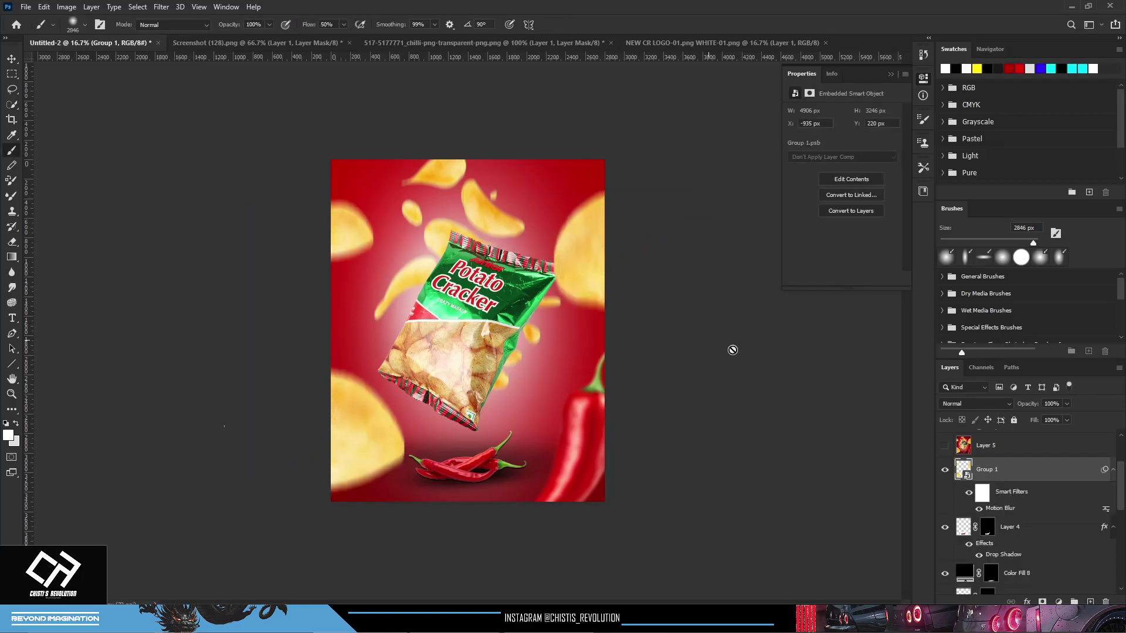
key(ctrl+alt+shift+e)
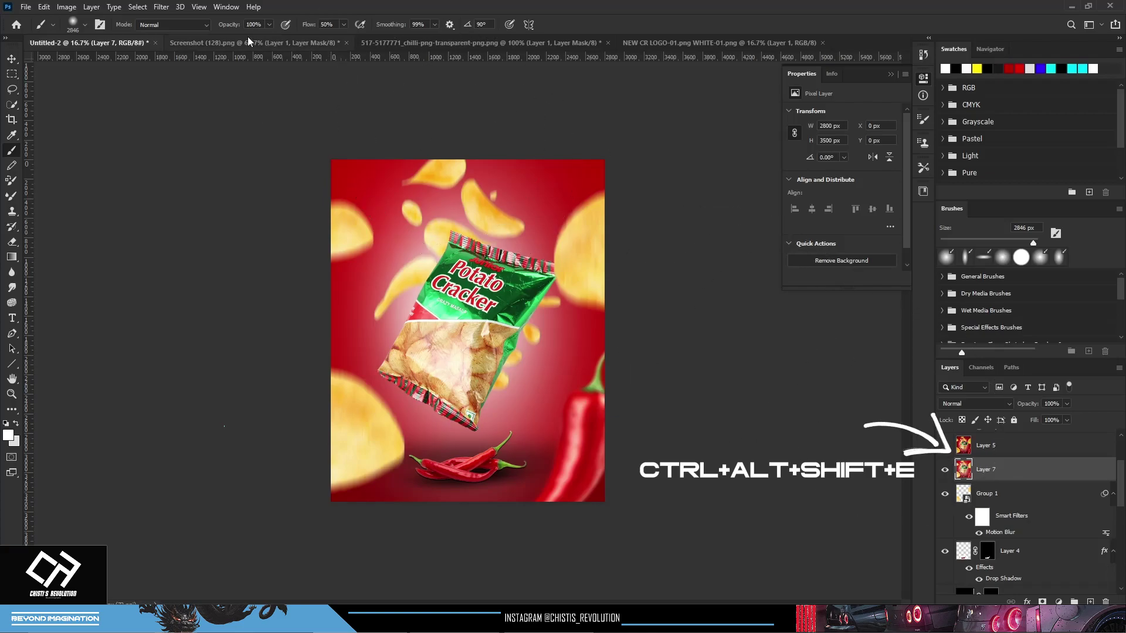
Run Camera Raw on stamped Layer 7 with Exposure -0.15 and Highlights -8
click(168, 8)
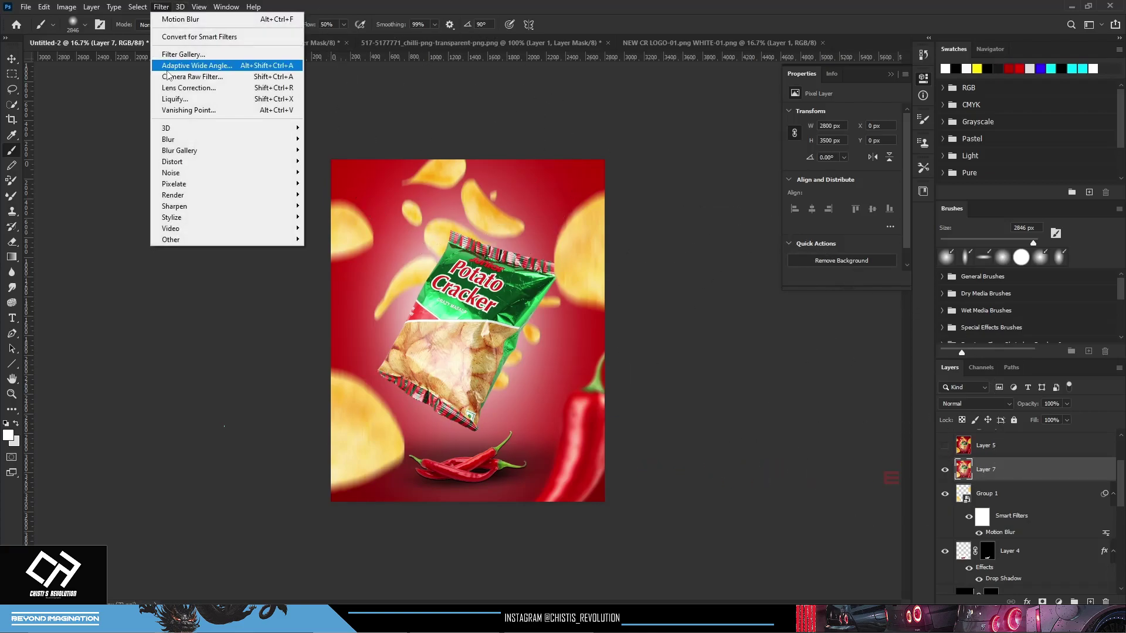
click(187, 77)
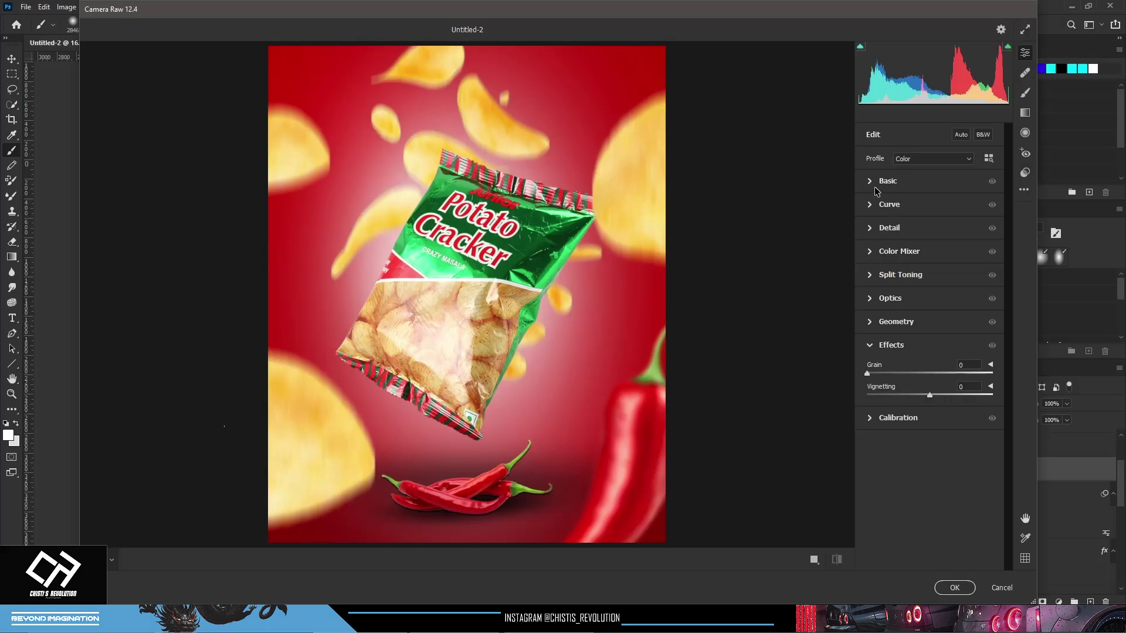
click(872, 183)
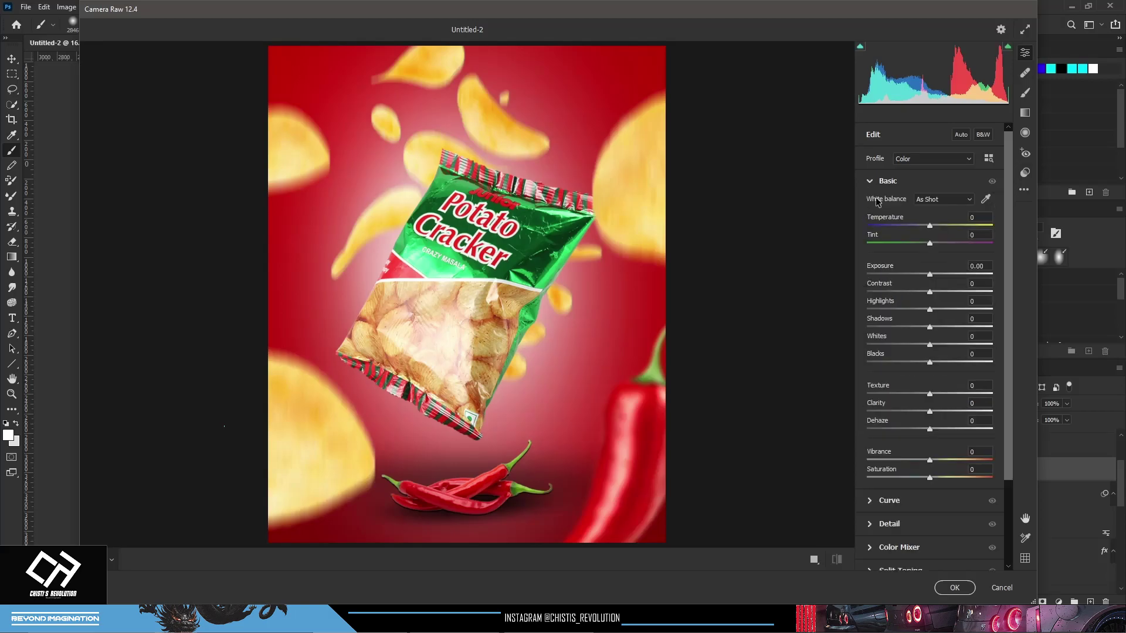
drag(924, 274, 923, 274)
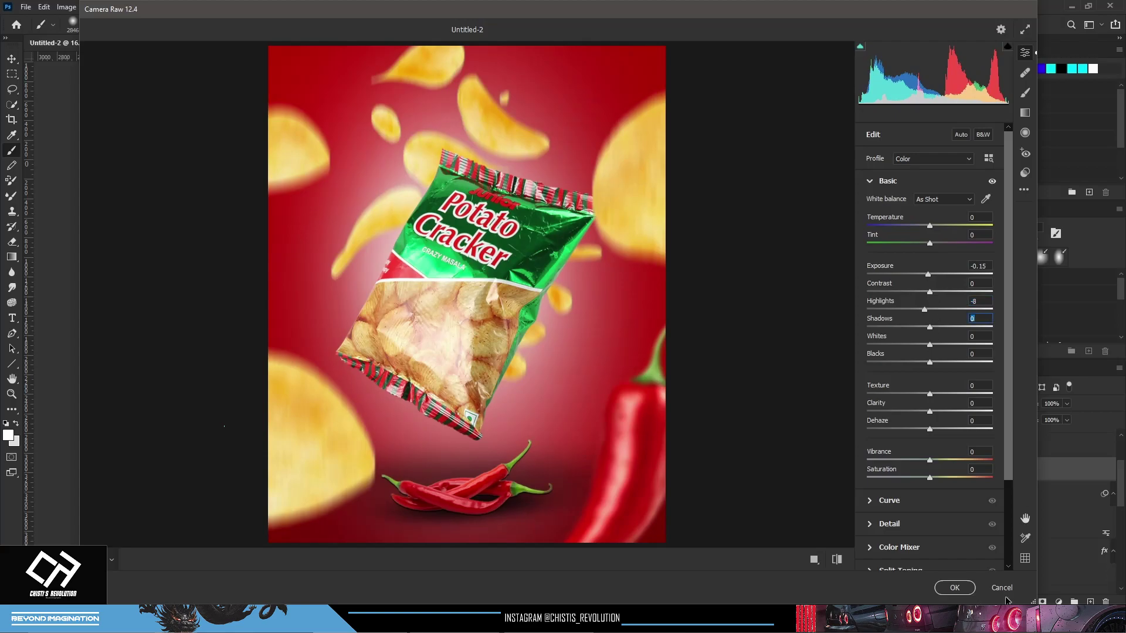
click(955, 588)
Show the Potato Cracker headline and Layer 6 logo, then zoom out to the whole poster
click(946, 446)
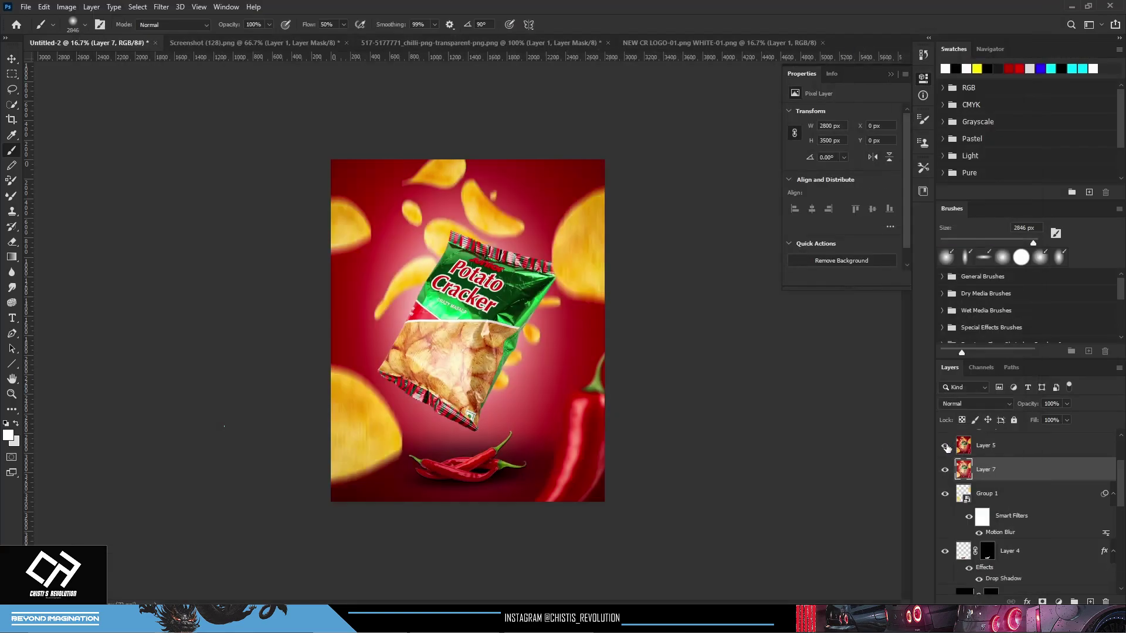
key(ctrl+plus)
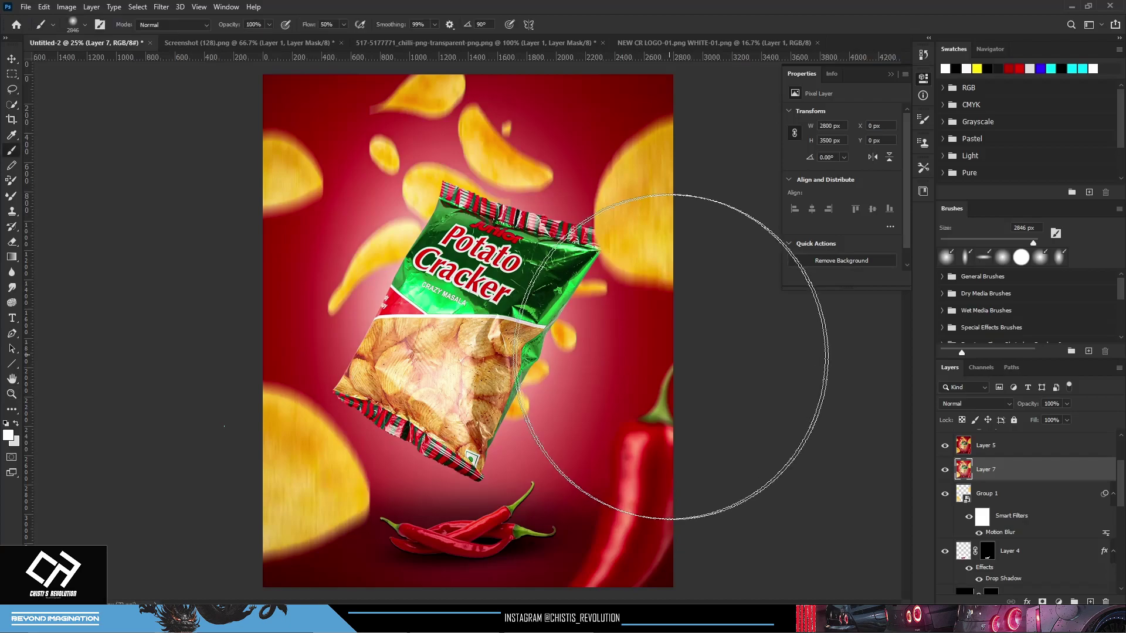
scroll(971, 481, up, 3)
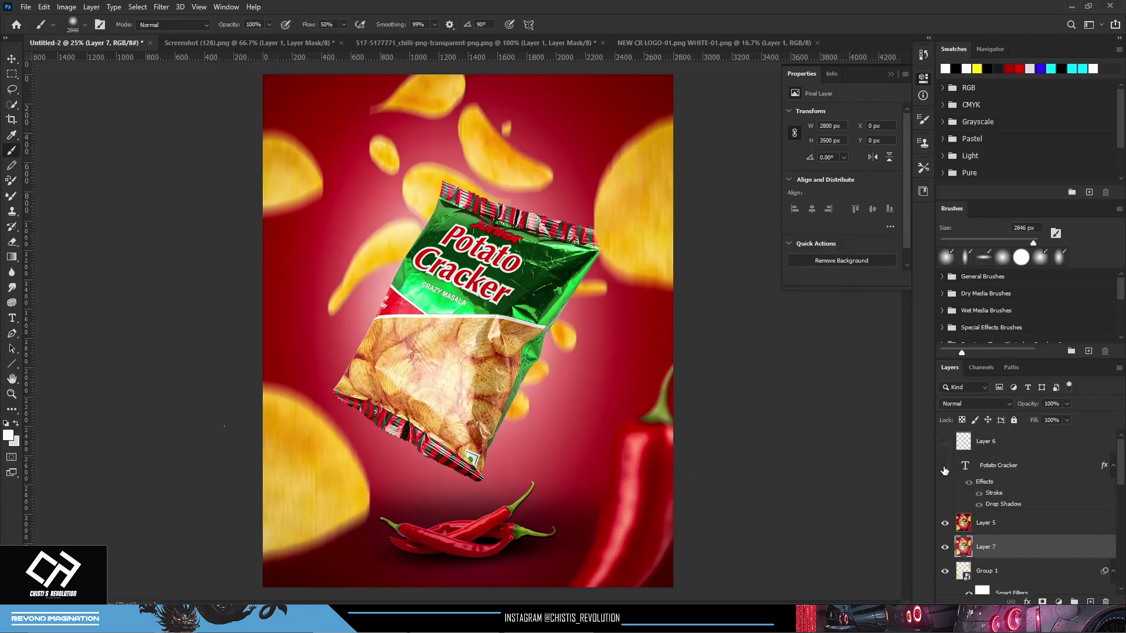
click(944, 468)
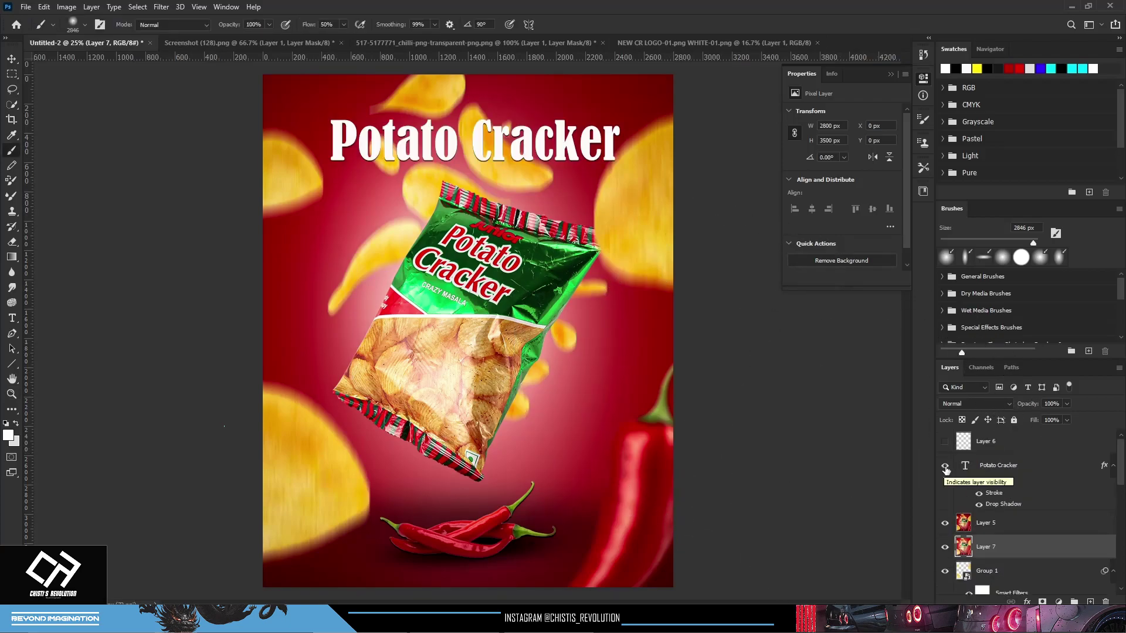
click(946, 445)
key(z)
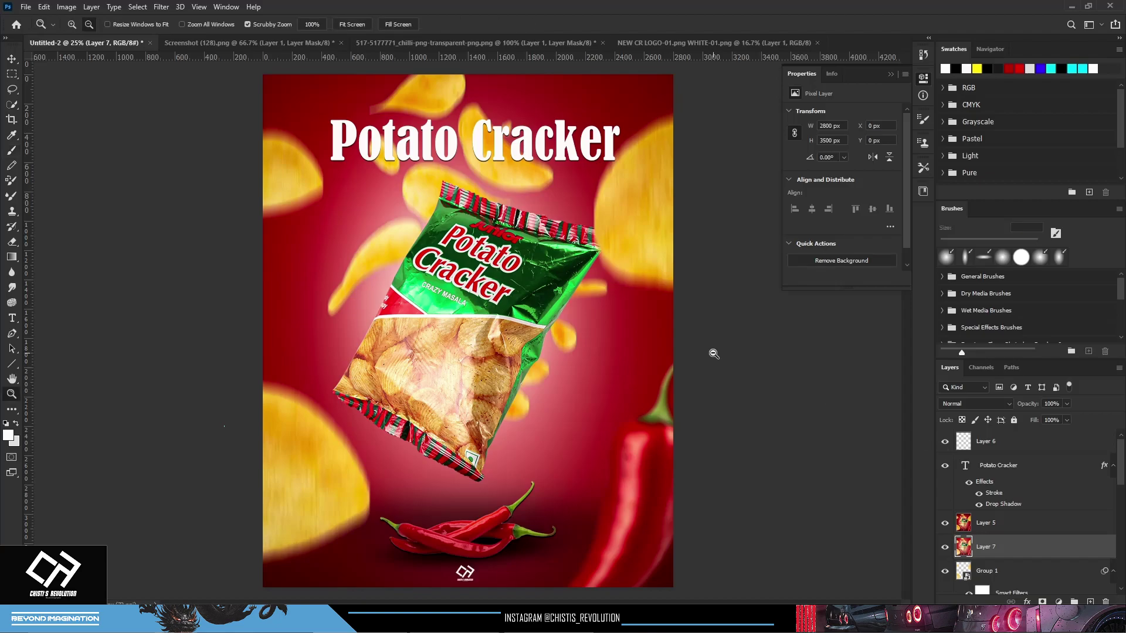
alt+click(713, 354)
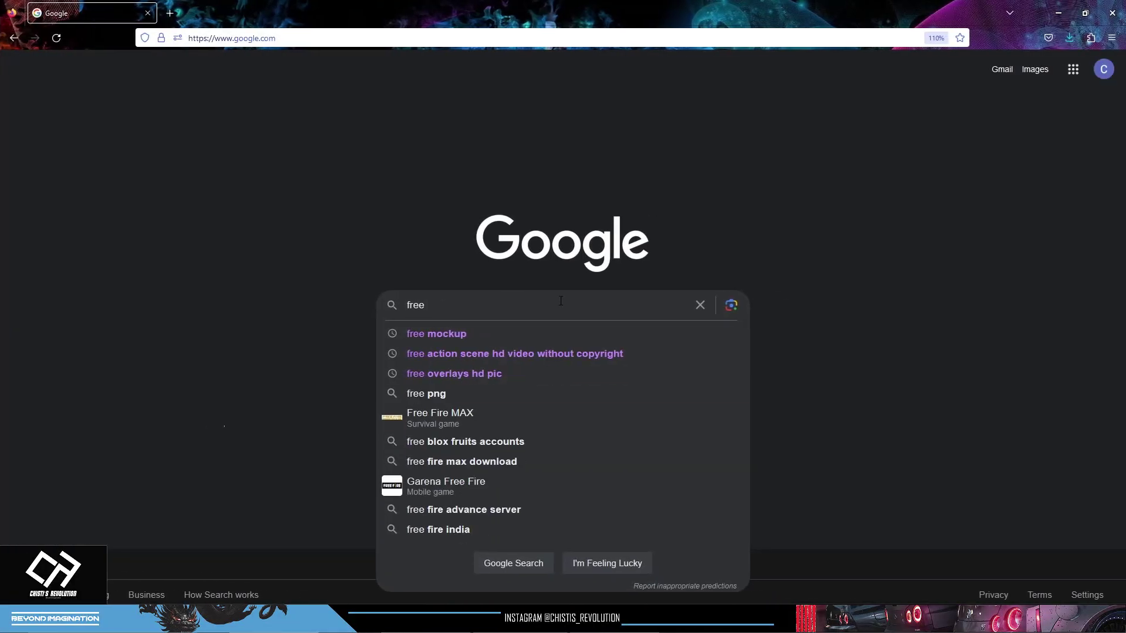
Search Google for 'free mockup' and open Freepik's Mockup PSD result
key(Down)
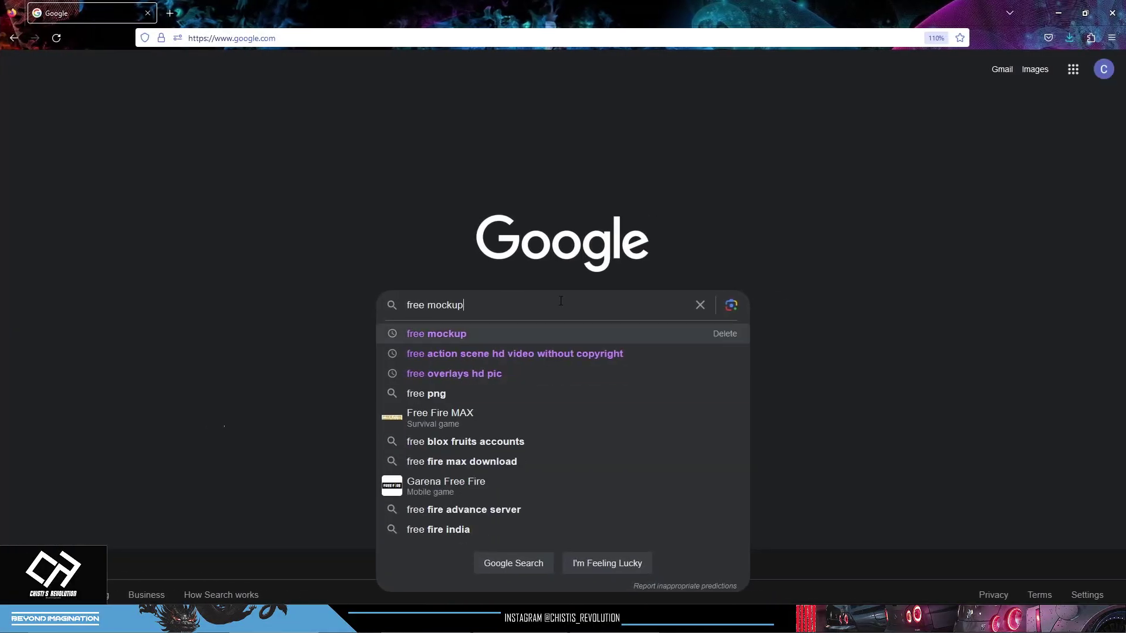
key(Return)
scroll(425, 340, down, 3)
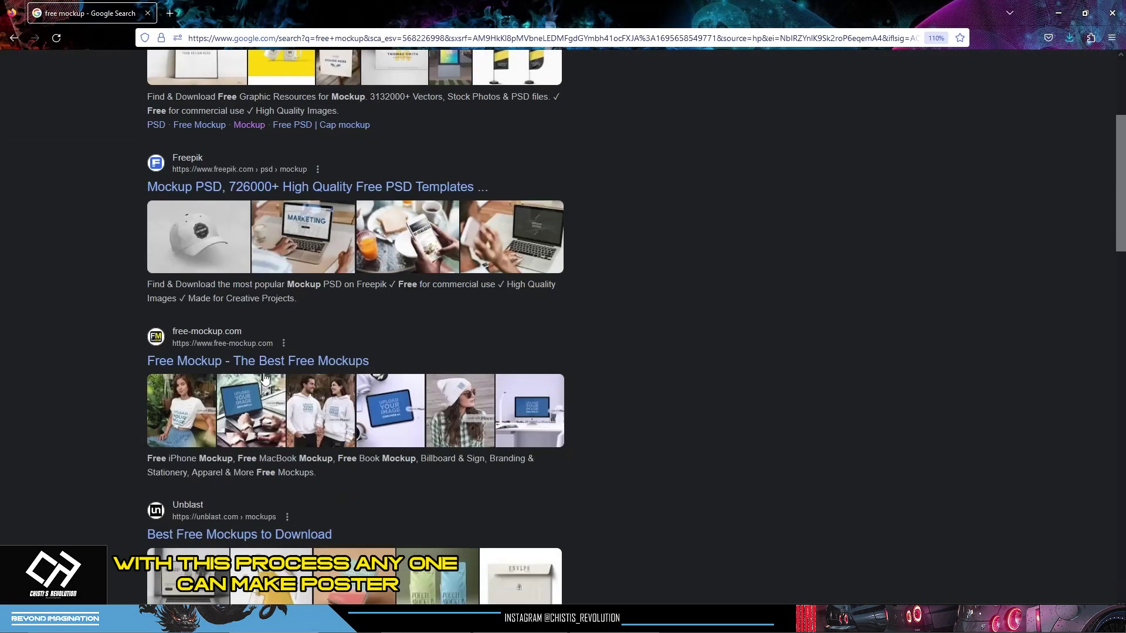
scroll(244, 265, up, 1)
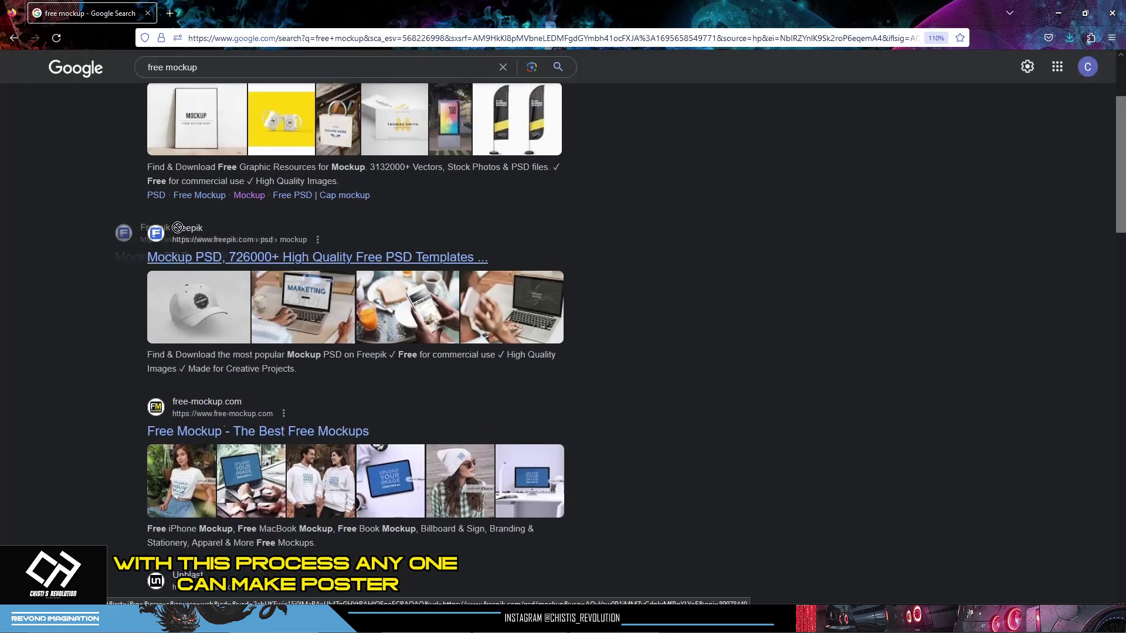
click(244, 255)
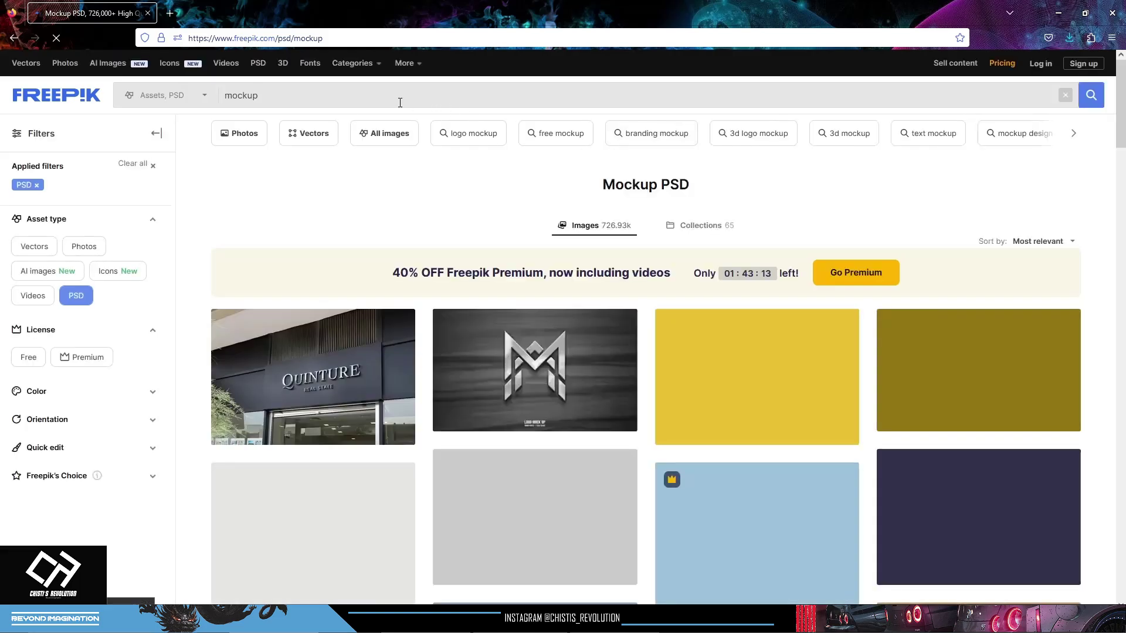
Replace the Freepik search term to look up coke mockups
double_click(250, 96)
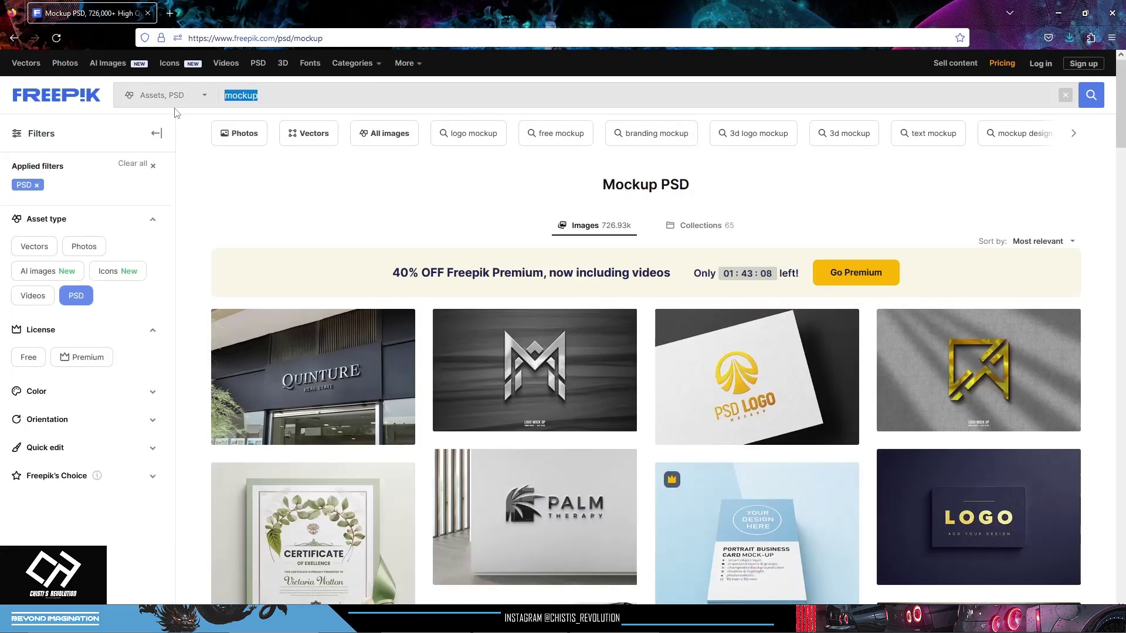
text(coke moc)
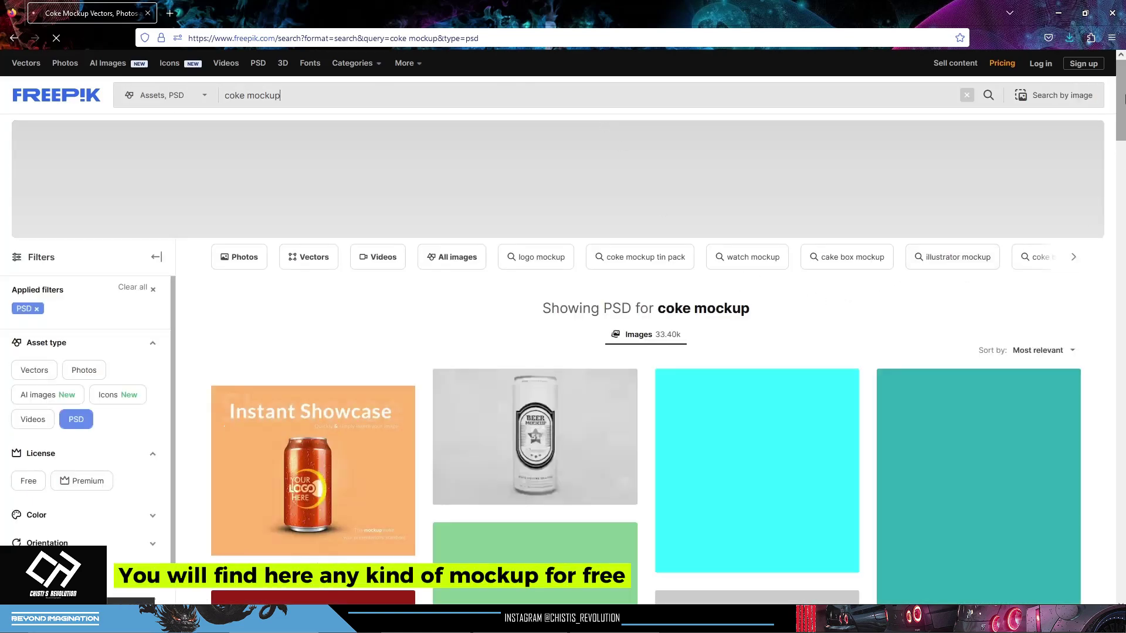
scroll(1120, 176, down, 3)
scroll(645, 352, down, 2)
scroll(645, 352, down, 1)
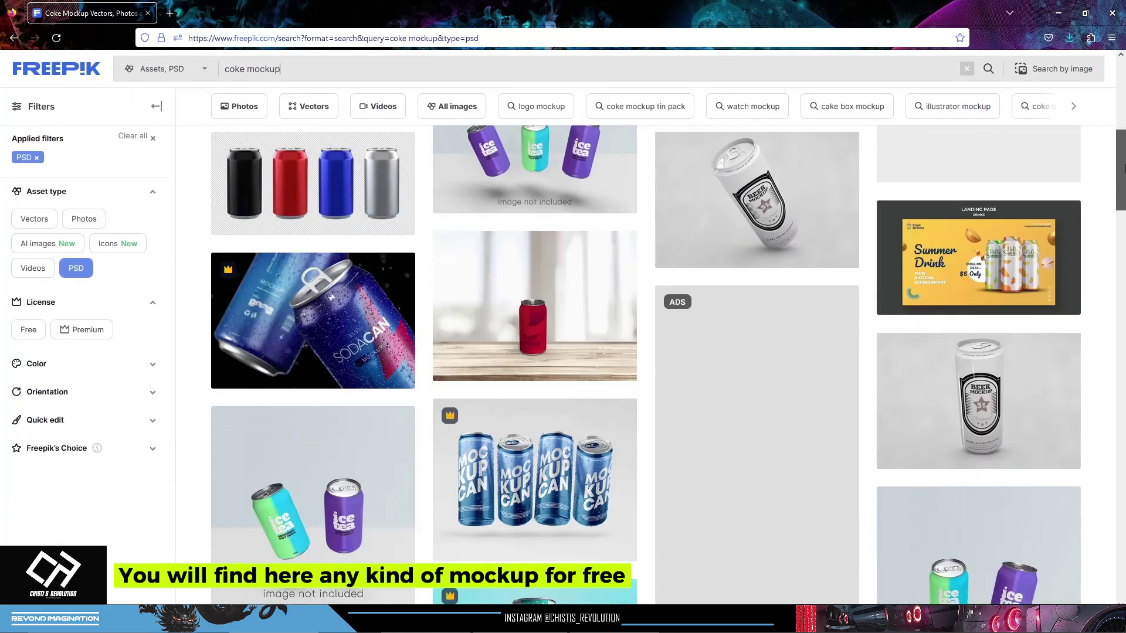
scroll(645, 352, down, 1)
Browse the coke mockup PSD results full of can and bottle templates
scroll(645, 352, down, 1)
scroll(645, 352, down, 2)
scroll(645, 352, down, 1)
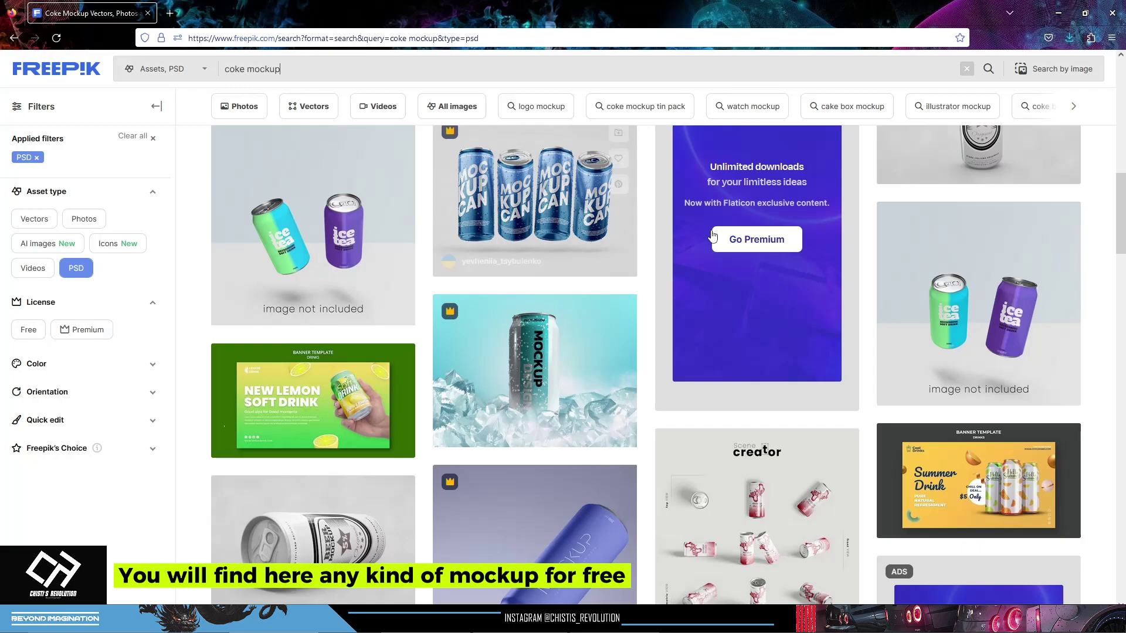
scroll(763, 258, down, 4)
scroll(1026, 250, down, 1)
scroll(1097, 258, down, 2)
drag(1125, 264, 1125, 391)
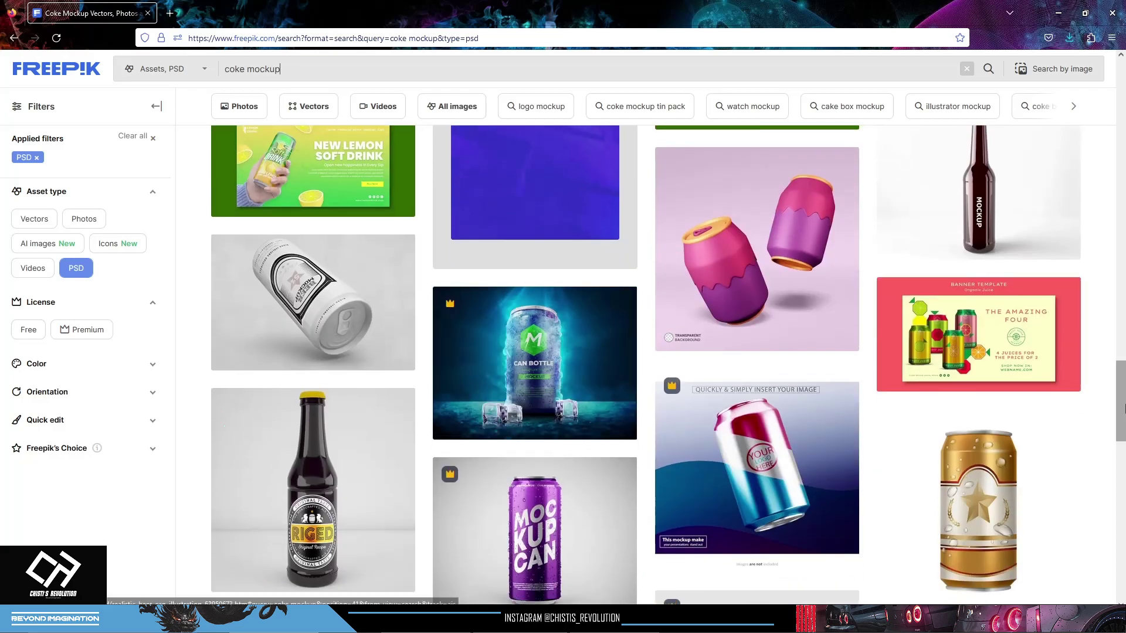
drag(1124, 414, 1124, 471)
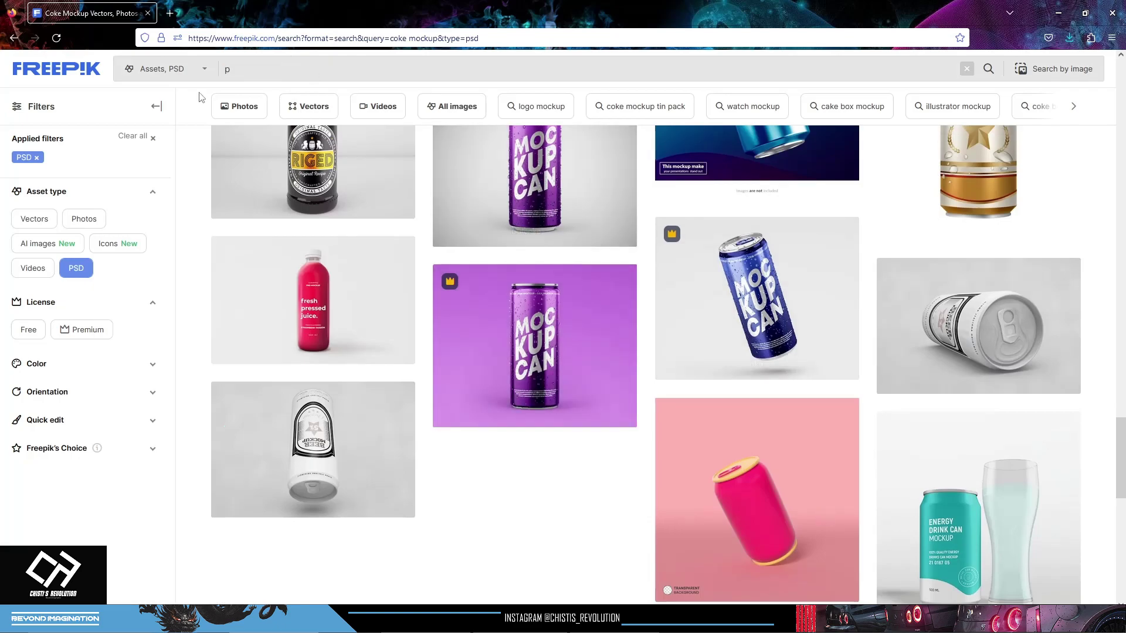
Search Freepik for 'product mockup' PSDs and scroll through the first results page
text(ct mockup)
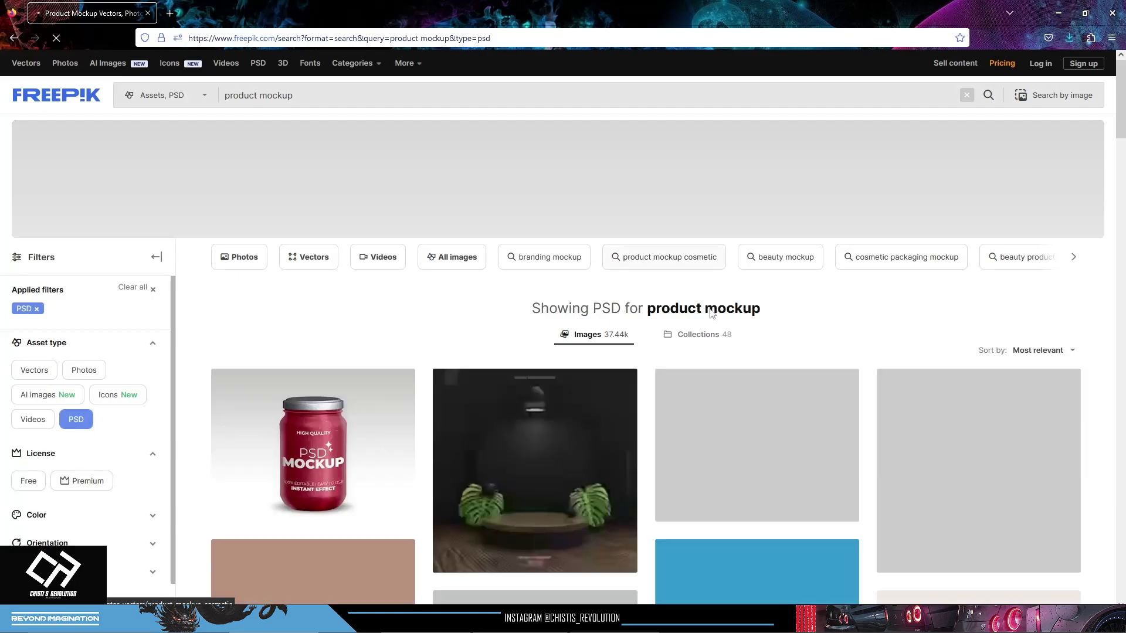
scroll(812, 199, down, 2)
scroll(814, 206, down, 5)
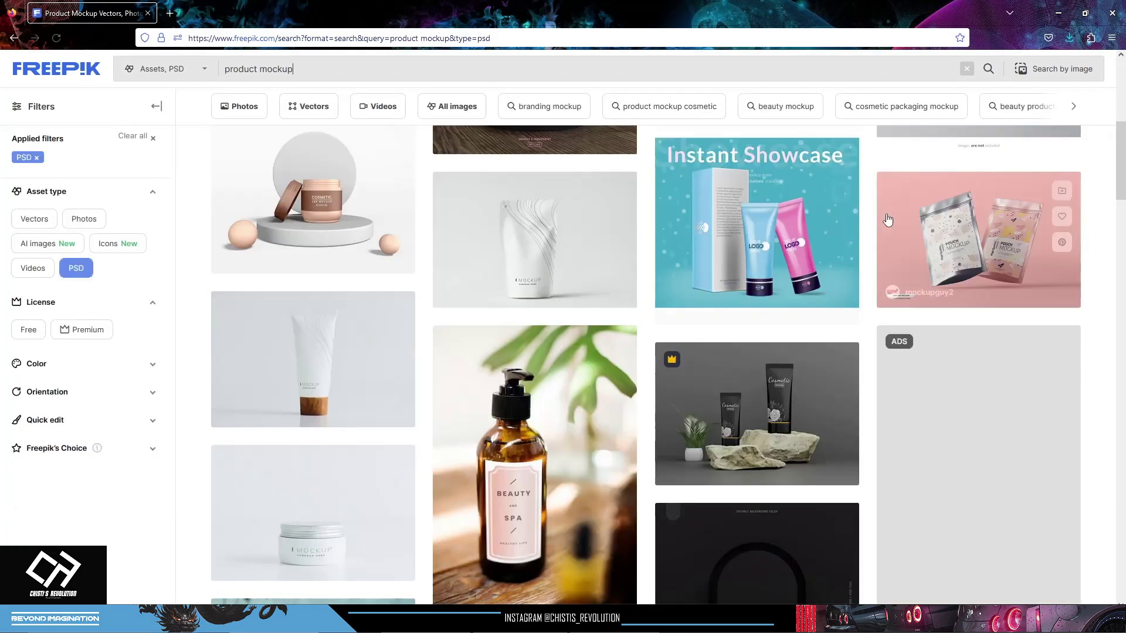
scroll(850, 210, down, 2)
scroll(886, 213, down, 4)
scroll(887, 213, down, 3)
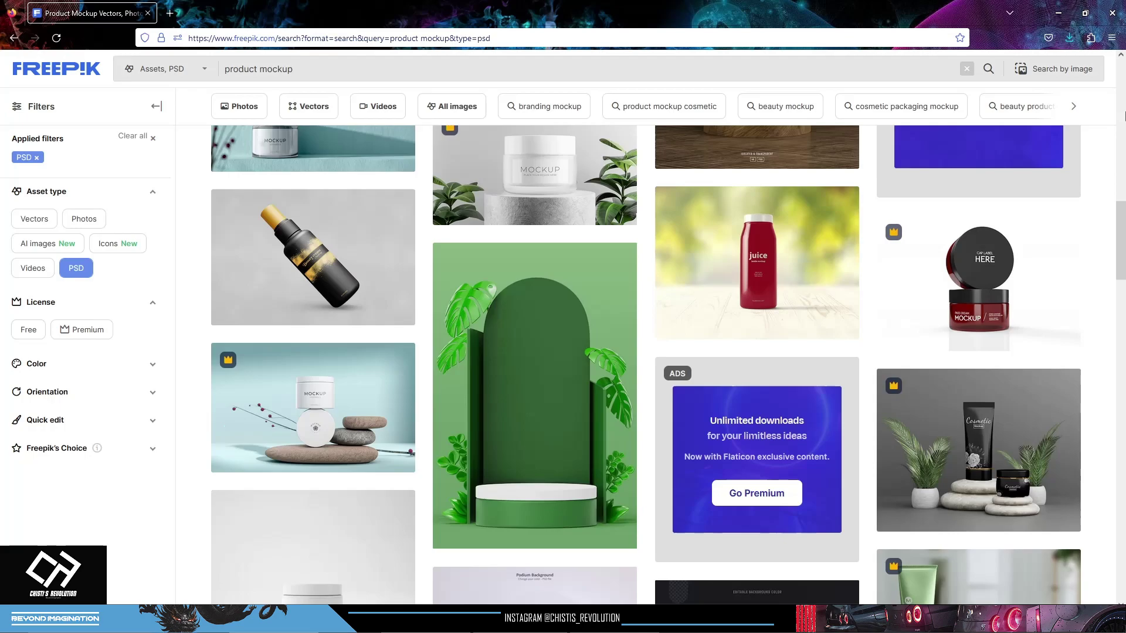
scroll(1122, 120, down, 3)
scroll(1118, 128, down, 3)
scroll(1119, 129, down, 3)
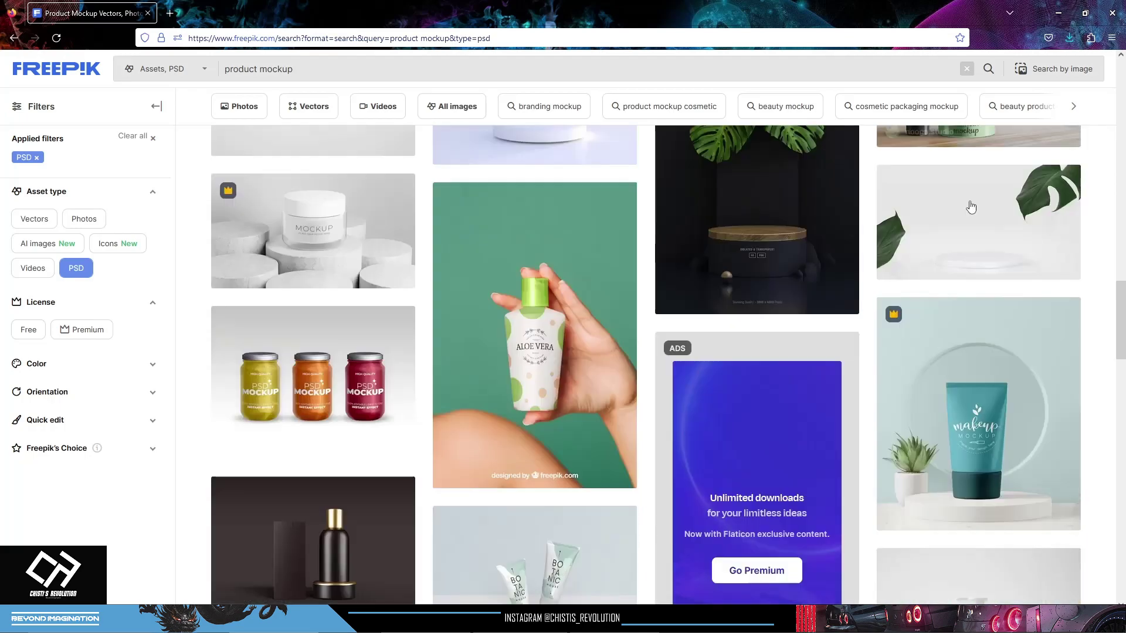
scroll(746, 305, down, 3)
scroll(745, 305, down, 2)
scroll(746, 306, down, 3)
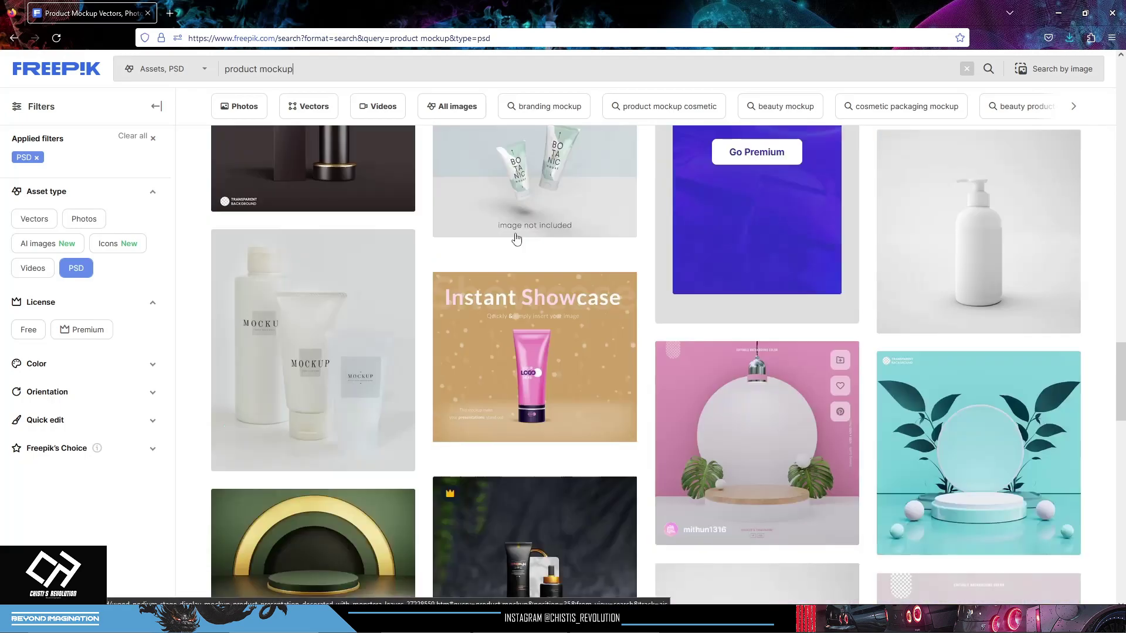
scroll(936, 482, down, 4)
scroll(935, 482, down, 4)
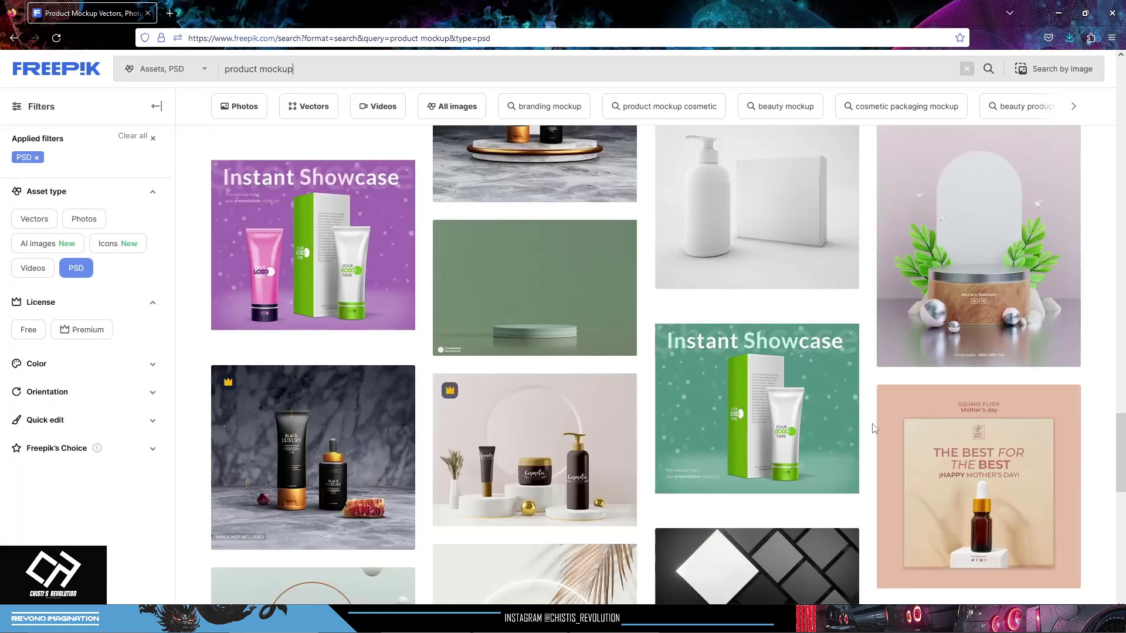
scroll(874, 428, down, 4)
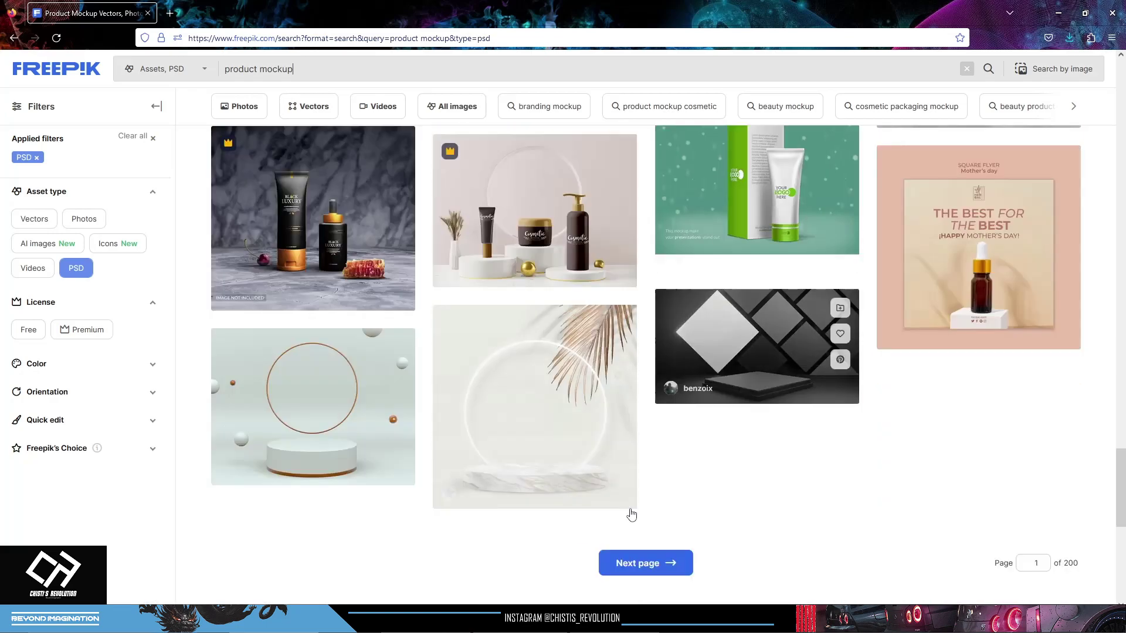
Go to page 2 of the product mockup results and browse down it
click(657, 575)
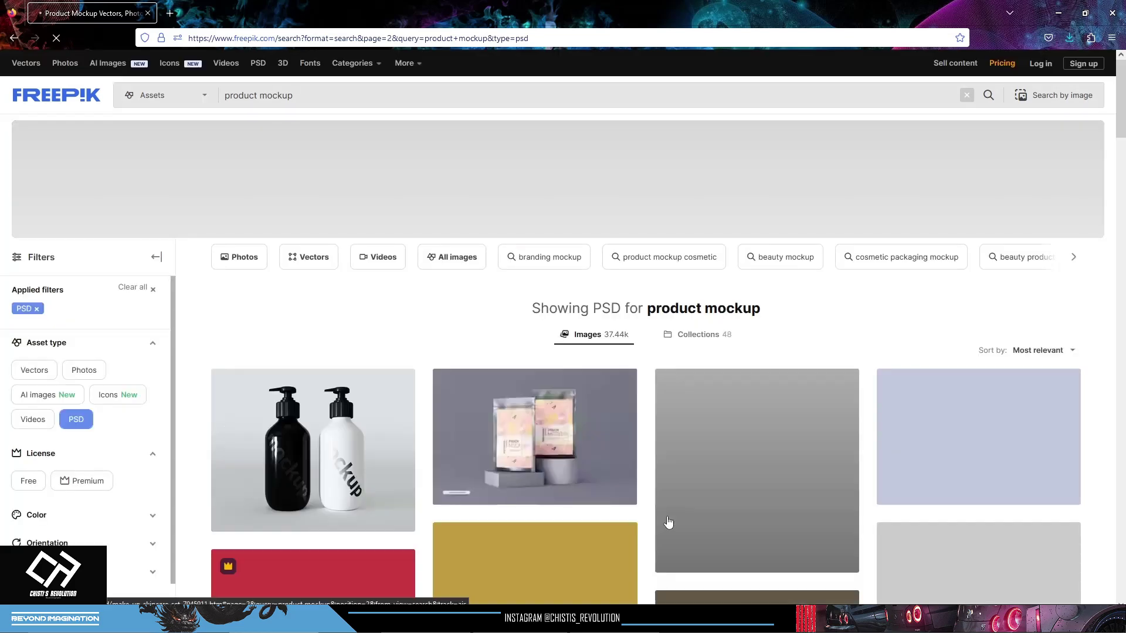
scroll(687, 288, down, 7)
scroll(688, 288, down, 6)
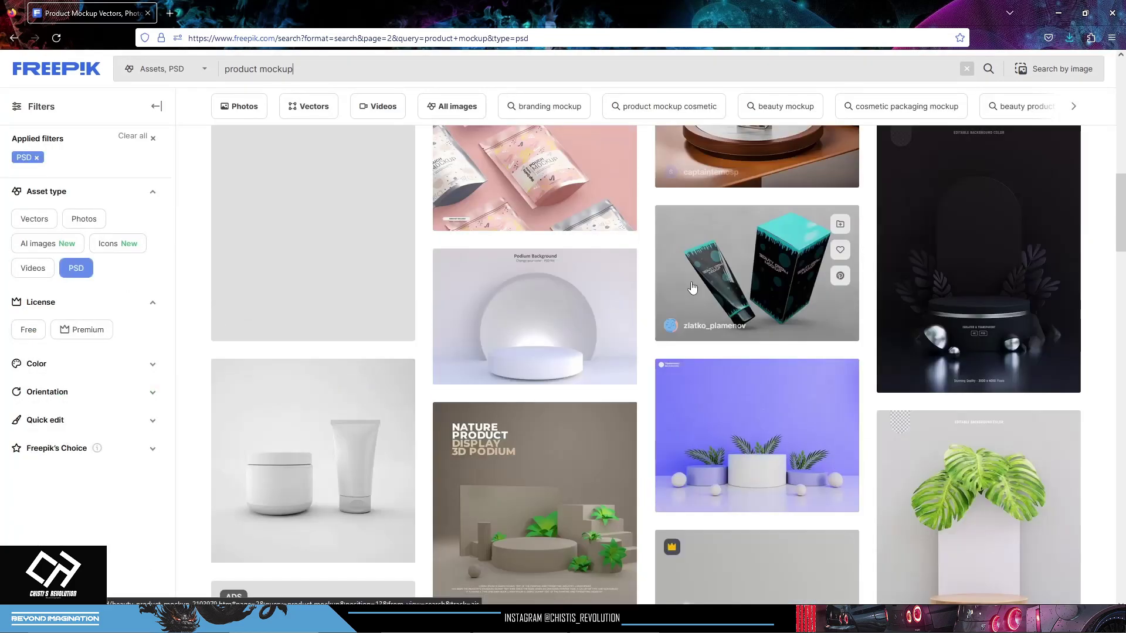
scroll(693, 288, down, 2)
scroll(698, 311, down, 1)
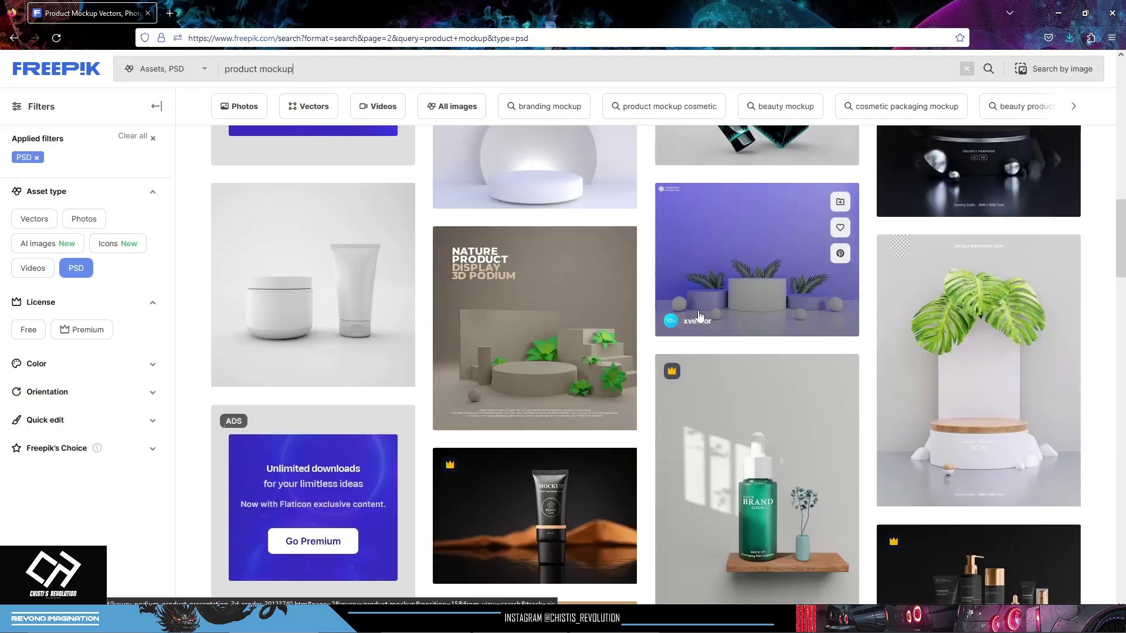
scroll(700, 316, down, 7)
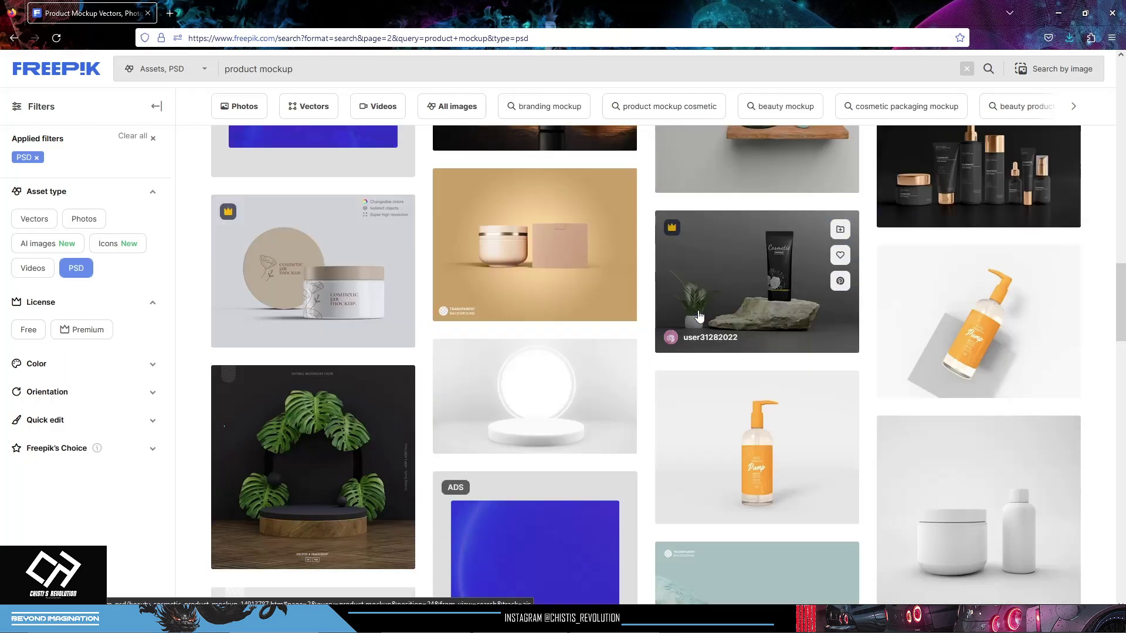
scroll(700, 316, down, 3)
Preview the monstera podium mockup, then download the free Futuristic Product Display PSD with attribution
click(275, 322)
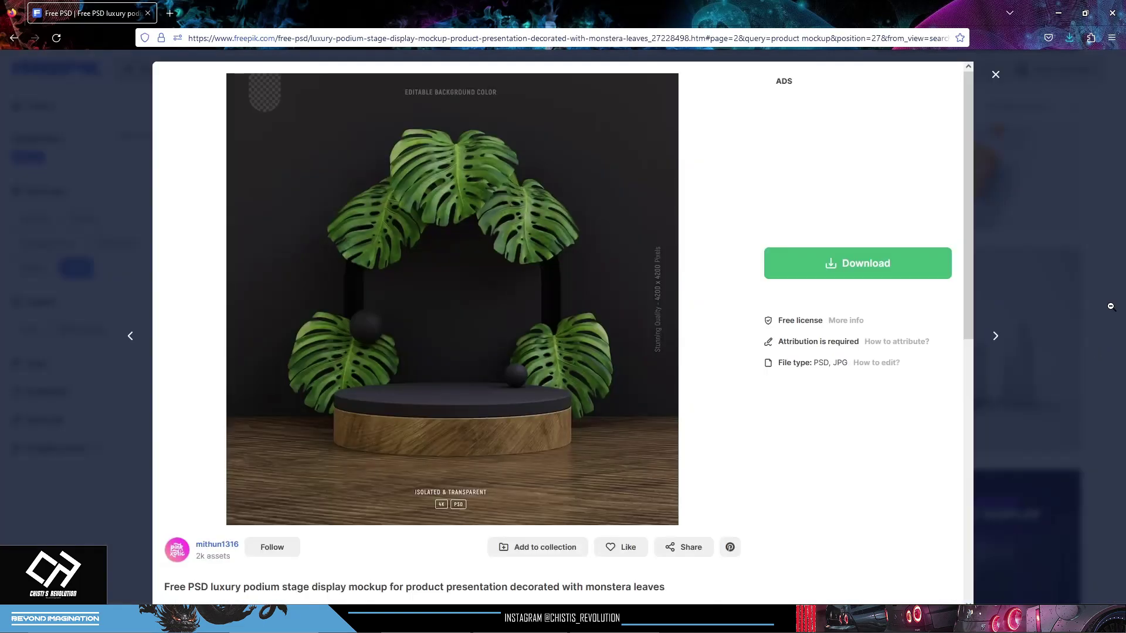
click(1110, 307)
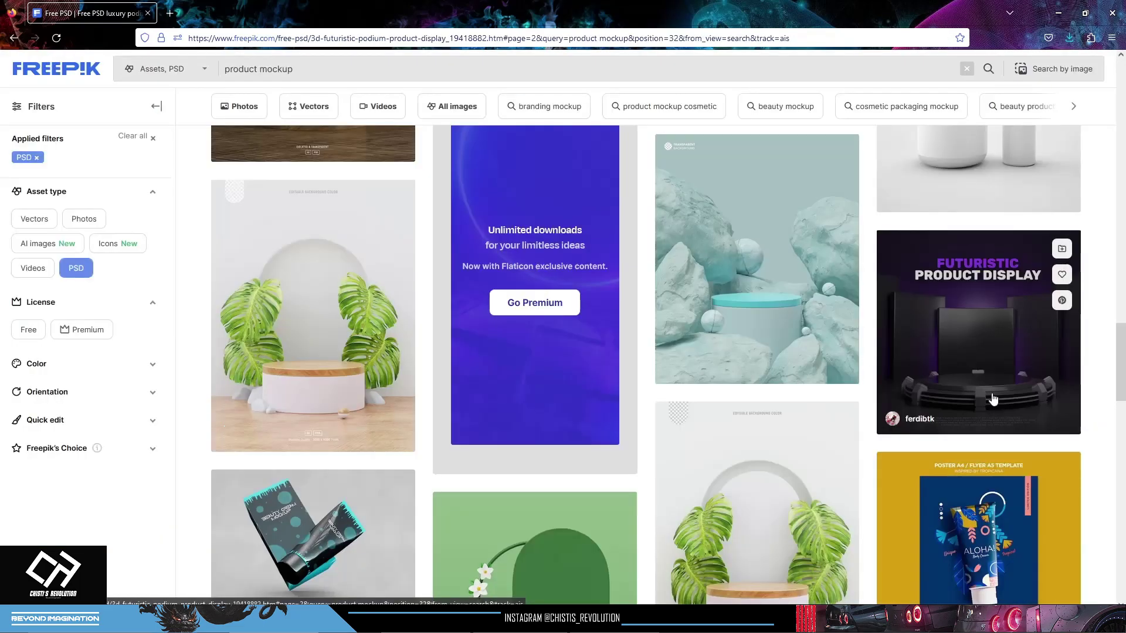
click(993, 399)
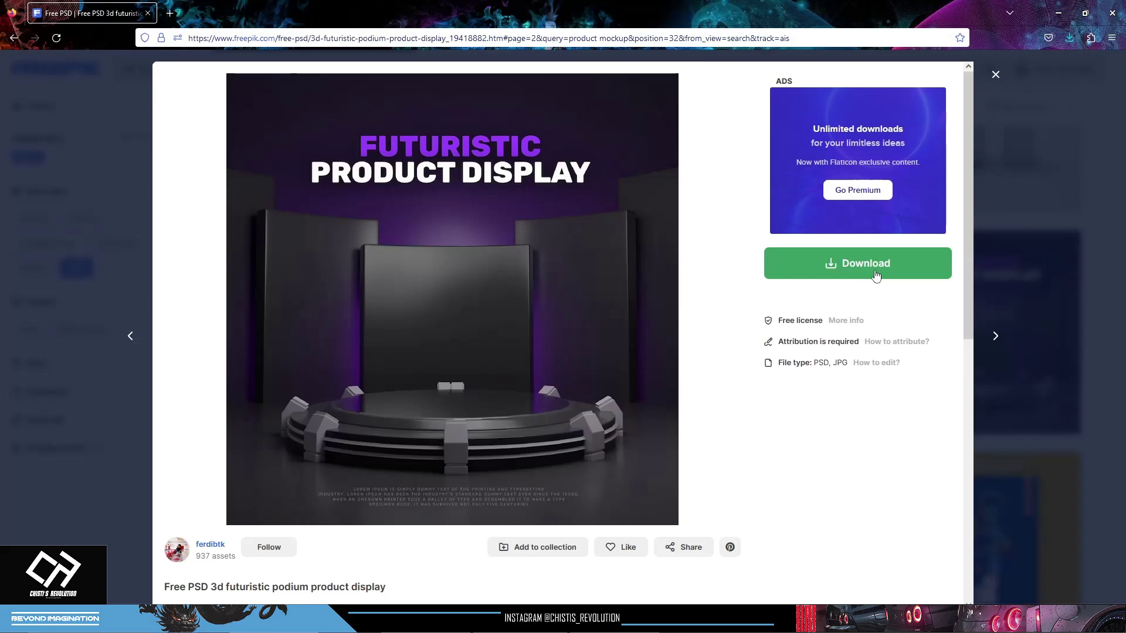
click(875, 273)
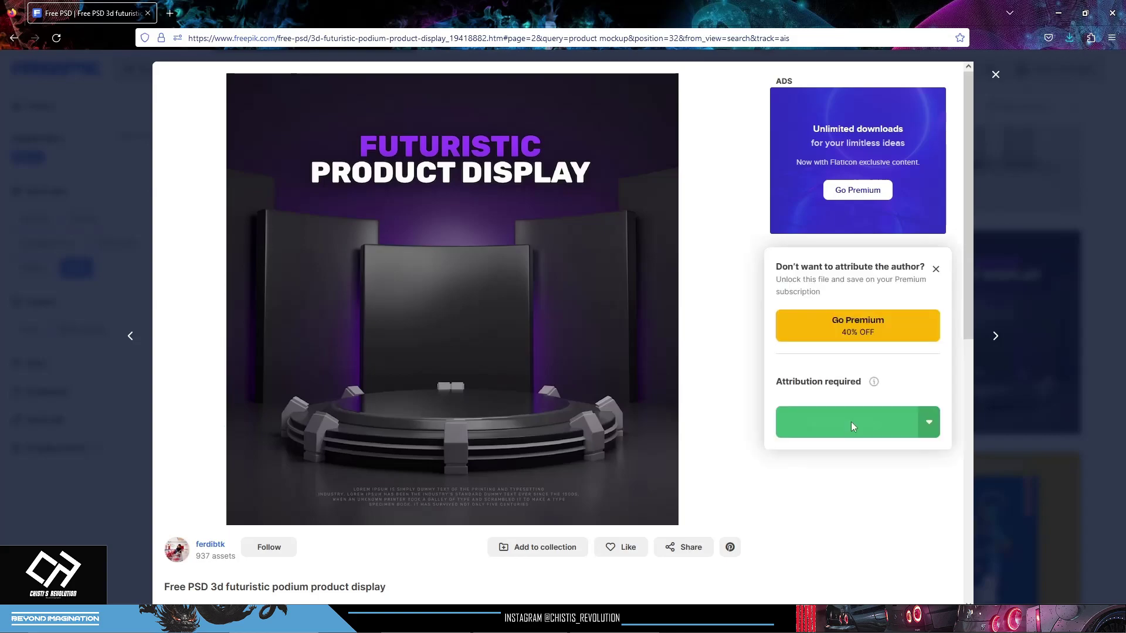
click(851, 424)
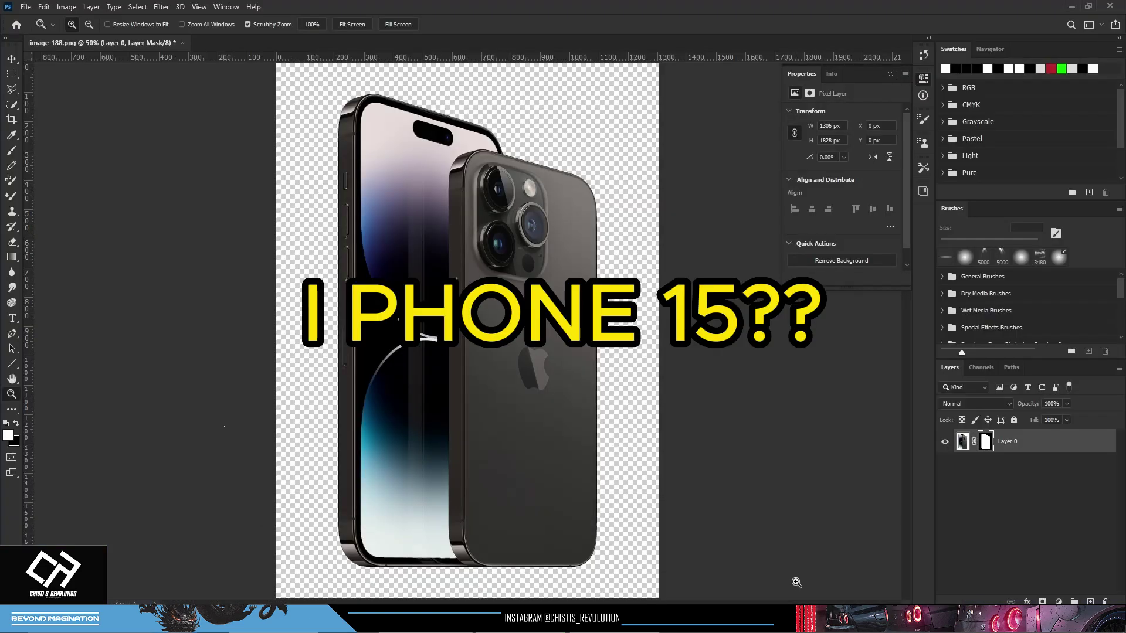
Inspect the 1.psd mockup, zooming on the display panel and toggling the title text group
click(26, 7)
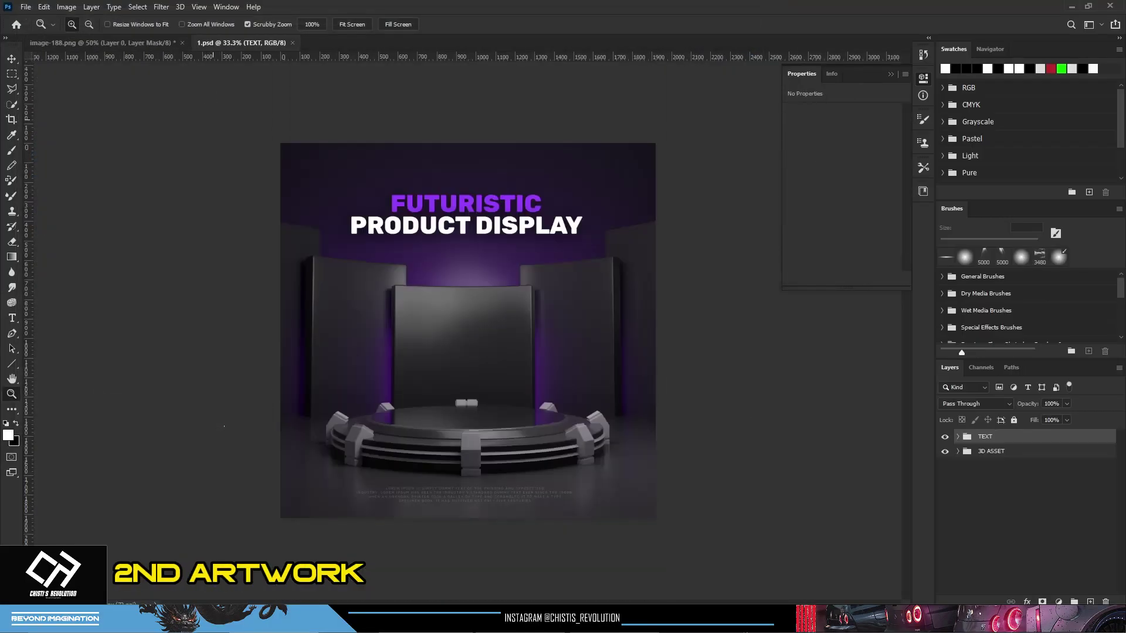
click(456, 369)
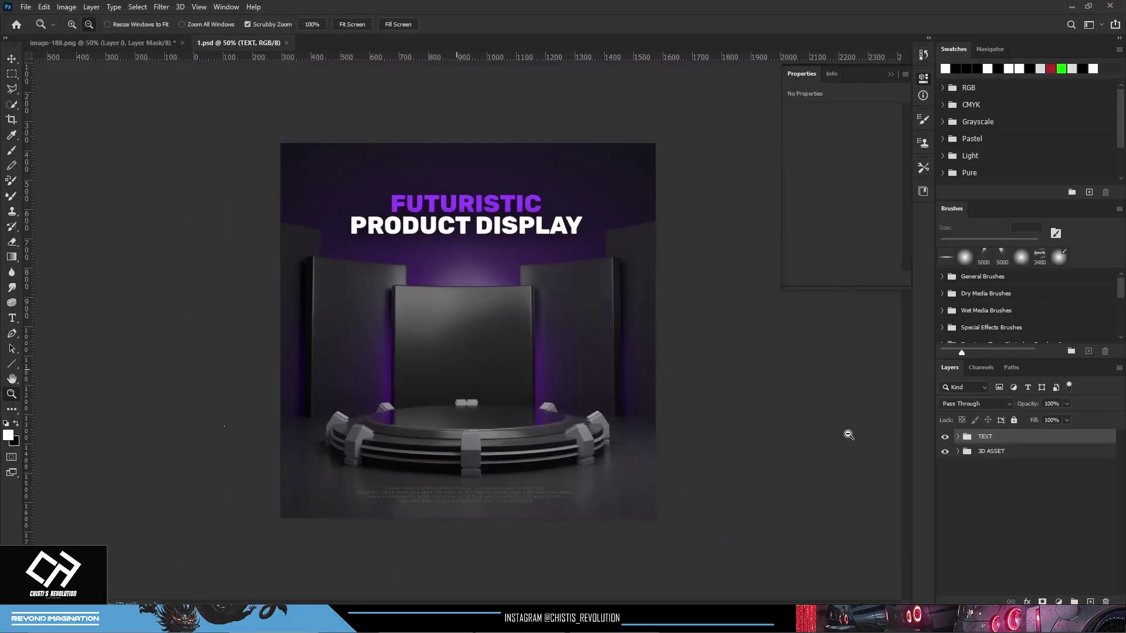
click(944, 437)
click(945, 437)
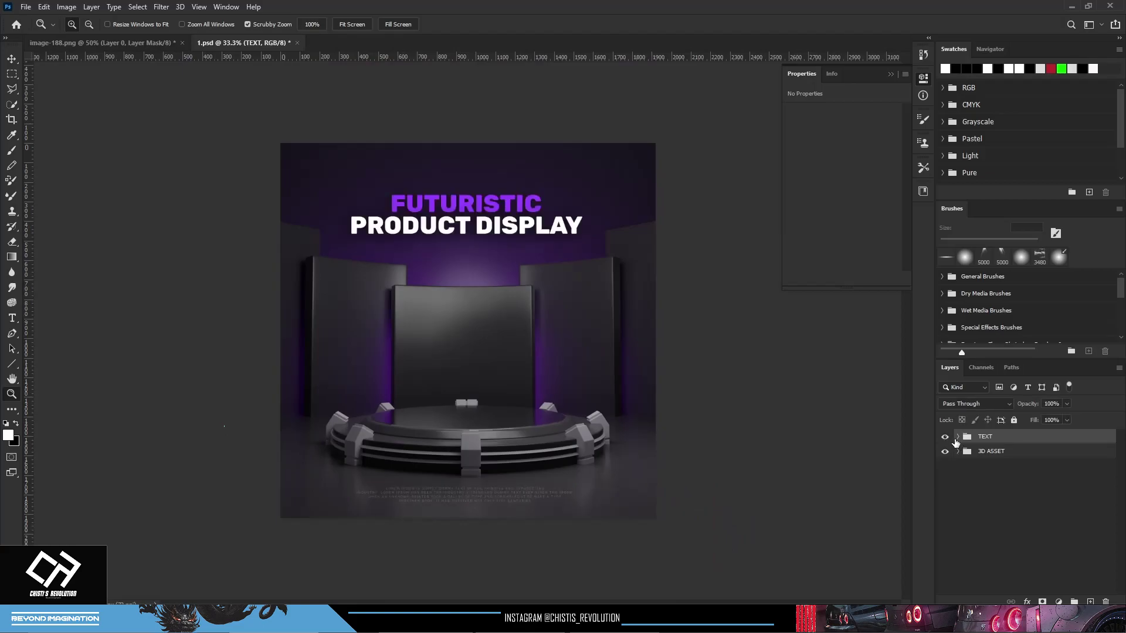
Drag the iPhone layer from image-188.png into the 1.psd mockup
click(149, 44)
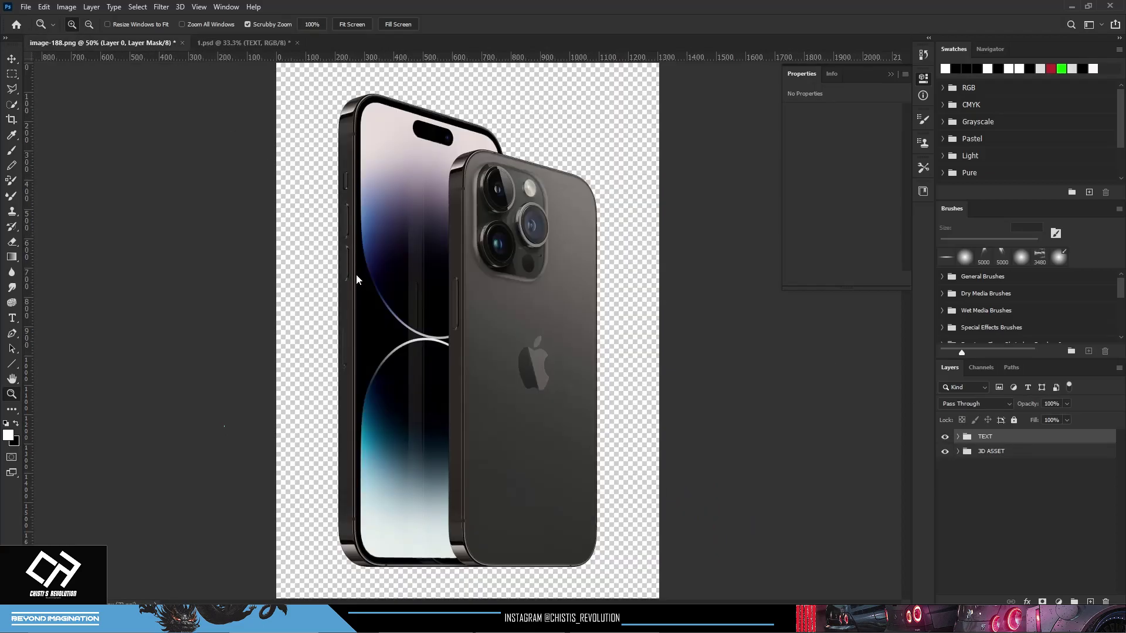
click(11, 58)
drag(422, 246, 257, 49)
drag(458, 340, 458, 341)
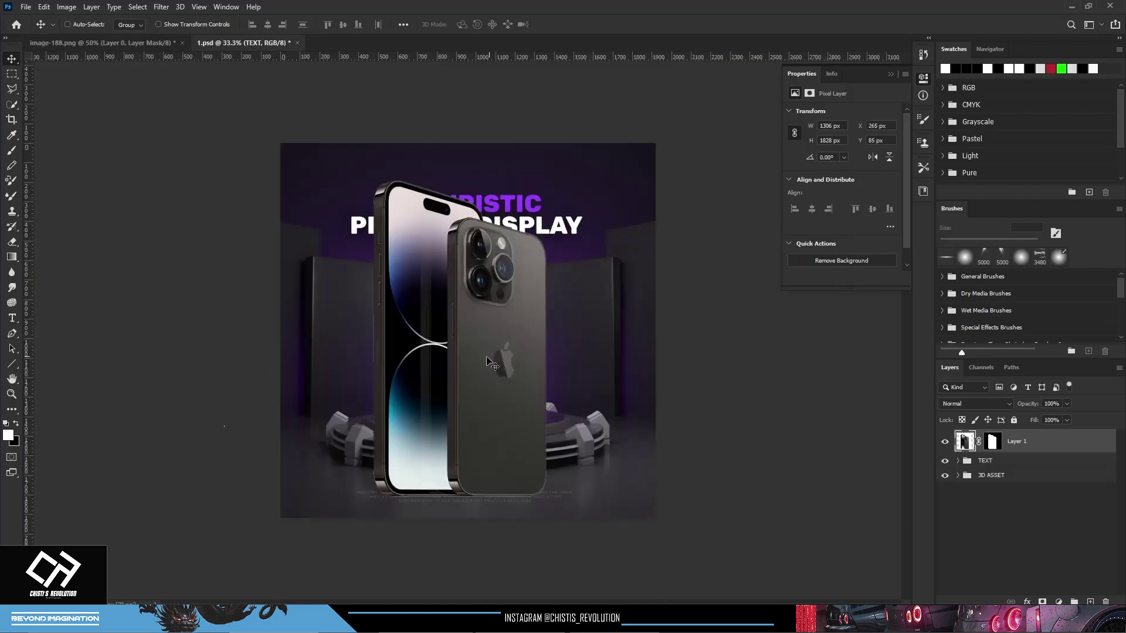
Scale the iPhone down to about 41% and centre it on the podium
key(ctrl+t)
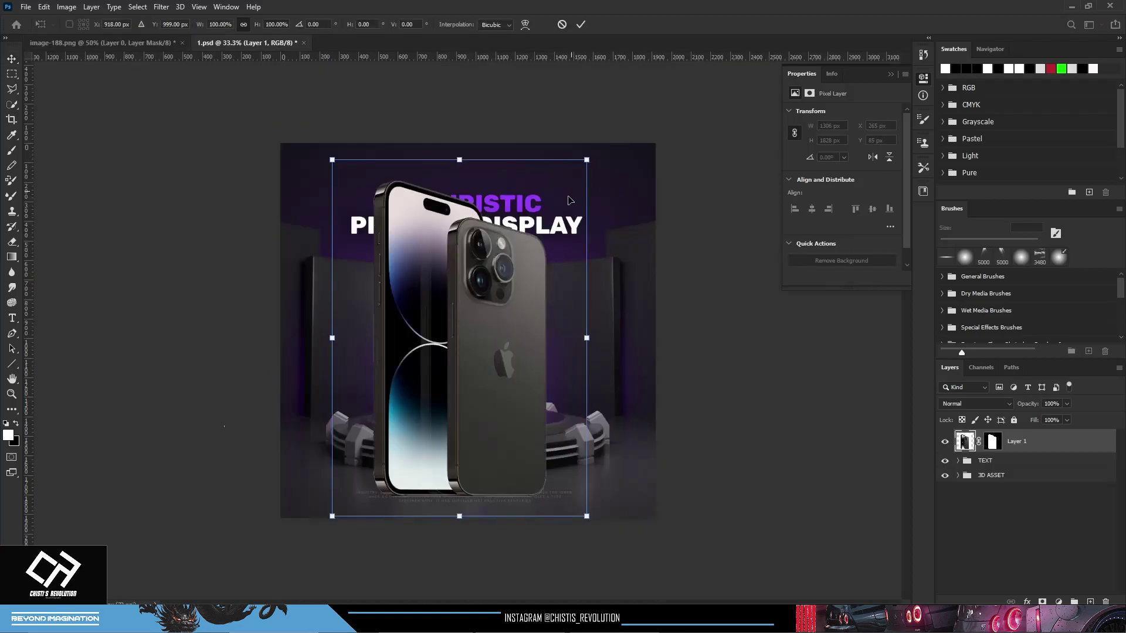
drag(588, 157, 531, 247)
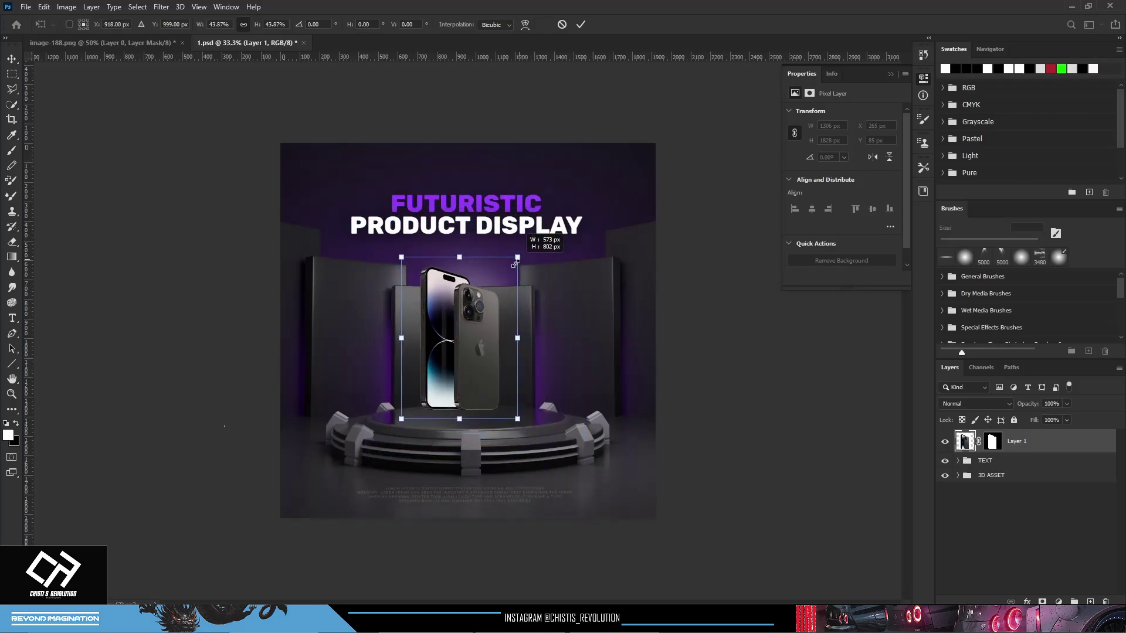
drag(531, 247, 511, 267)
drag(465, 373, 472, 372)
drag(472, 371, 473, 371)
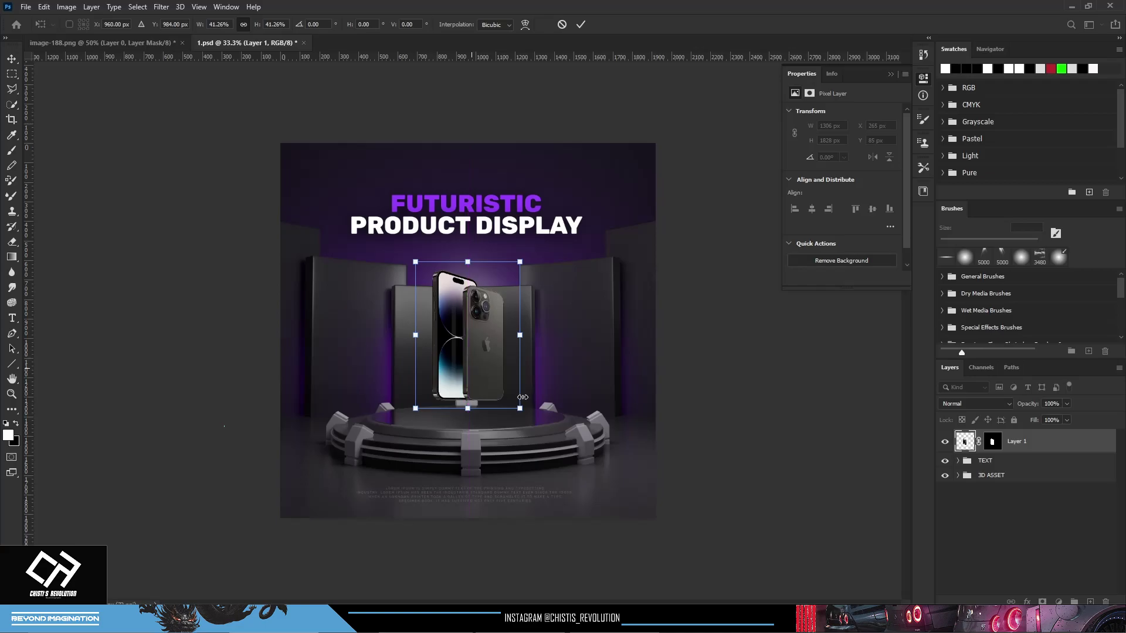
key(Return)
key(z)
click(500, 405)
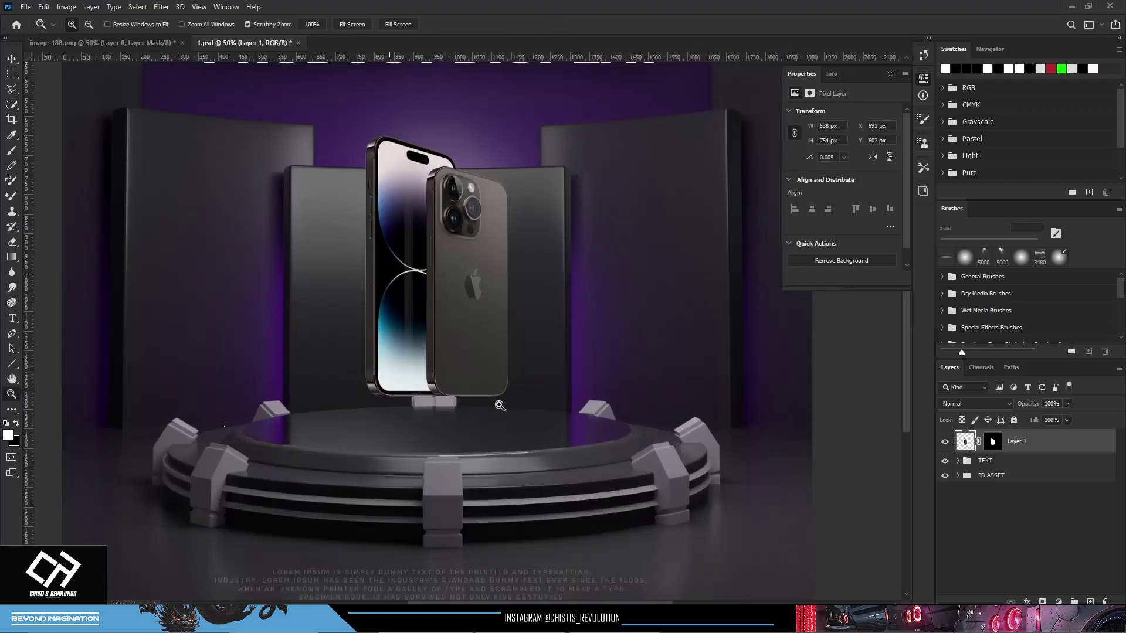
key(v)
key(z)
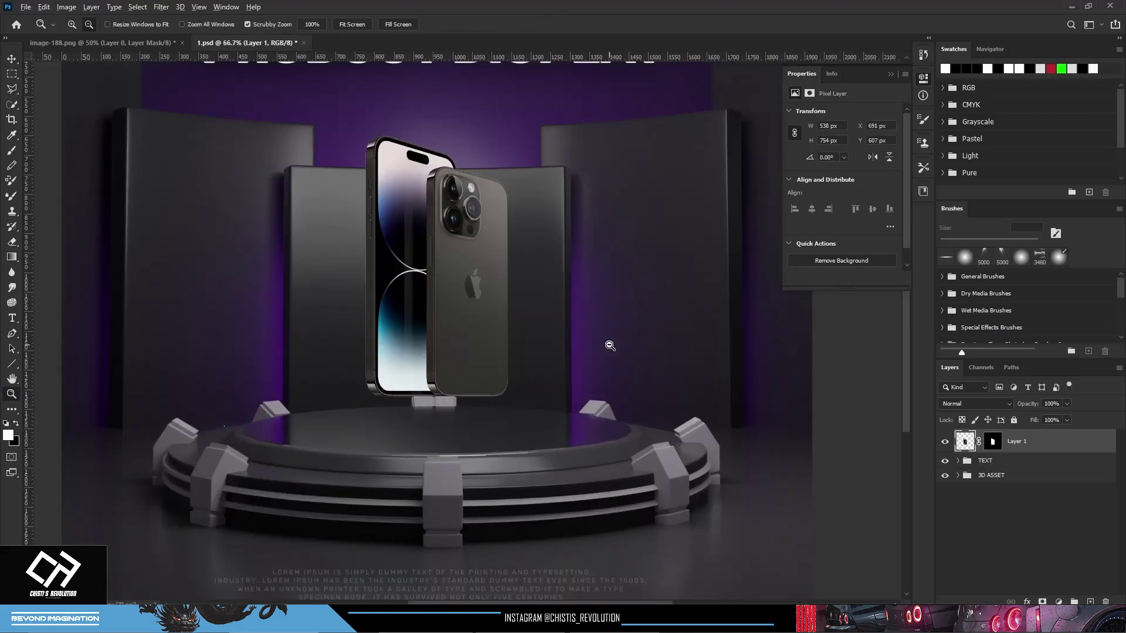
alt+click(610, 358)
click(612, 359)
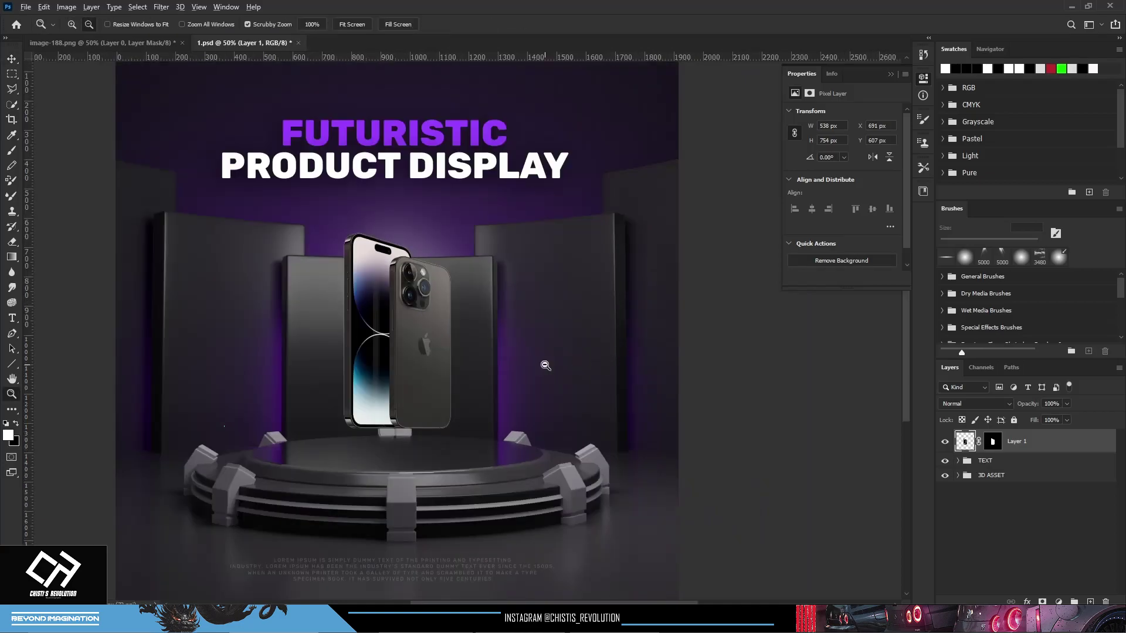
key(ctrl+minus)
Select the PRODUCT DISPLAY text layer in the TEXT group and replace the missing fonts
key(v)
click(958, 462)
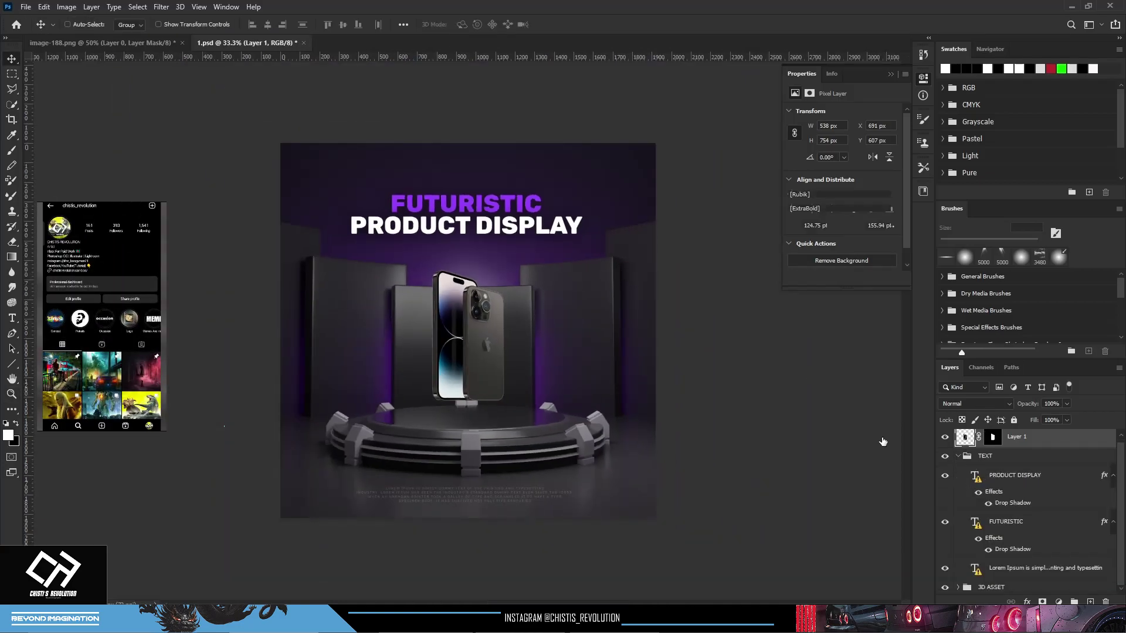
click(1014, 475)
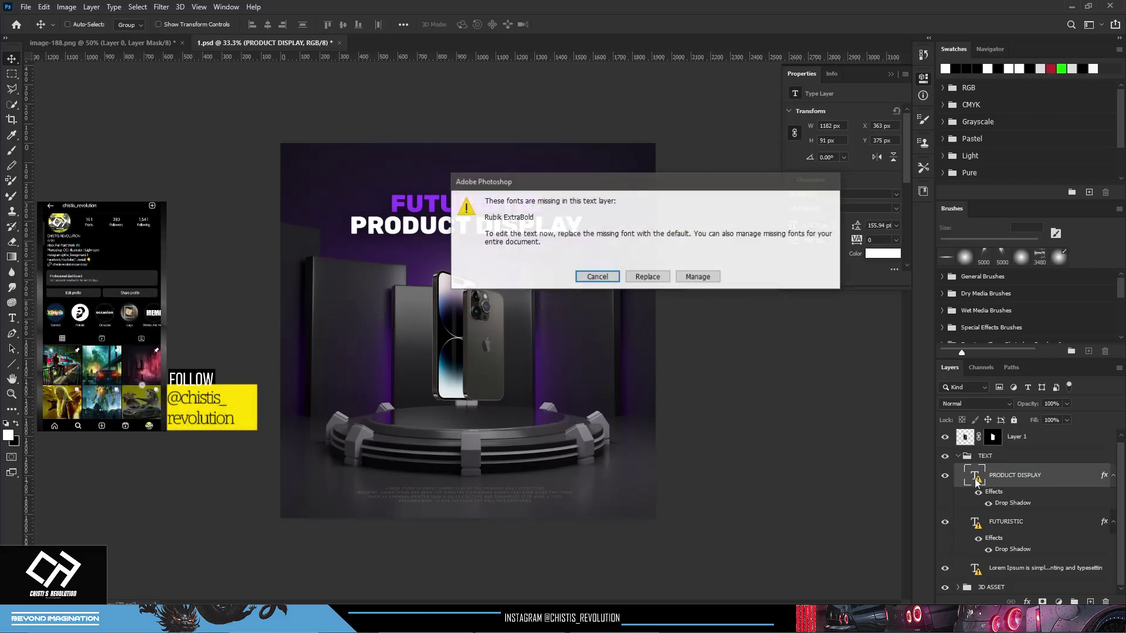
click(642, 277)
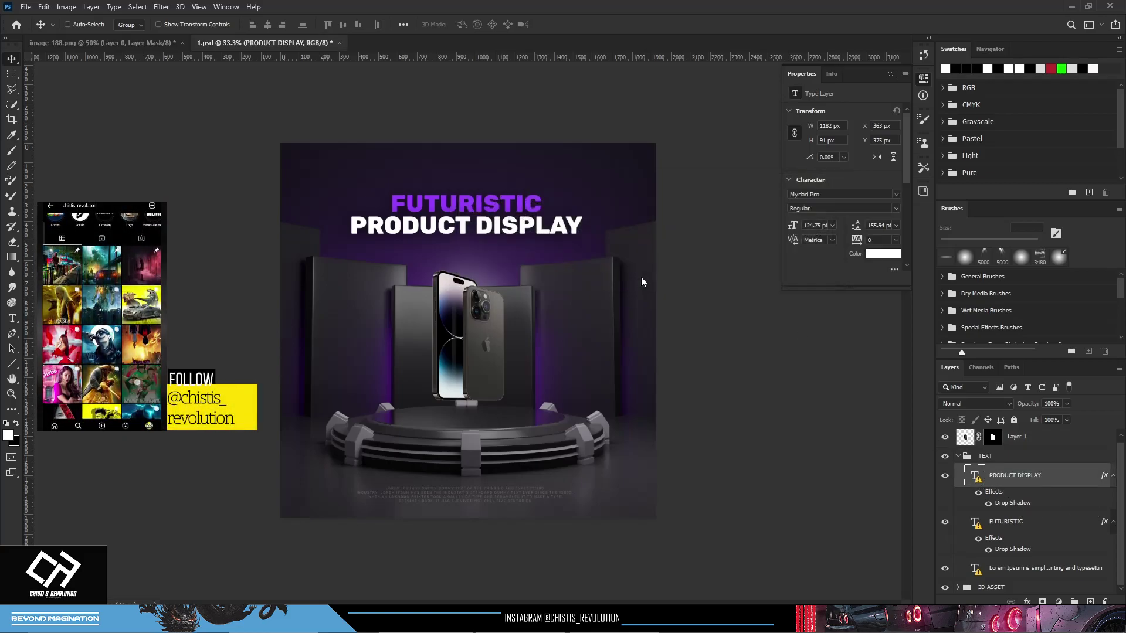
Retype the headline as 'IPHONE 15 PRO MAX' in Bold
double_click(567, 245)
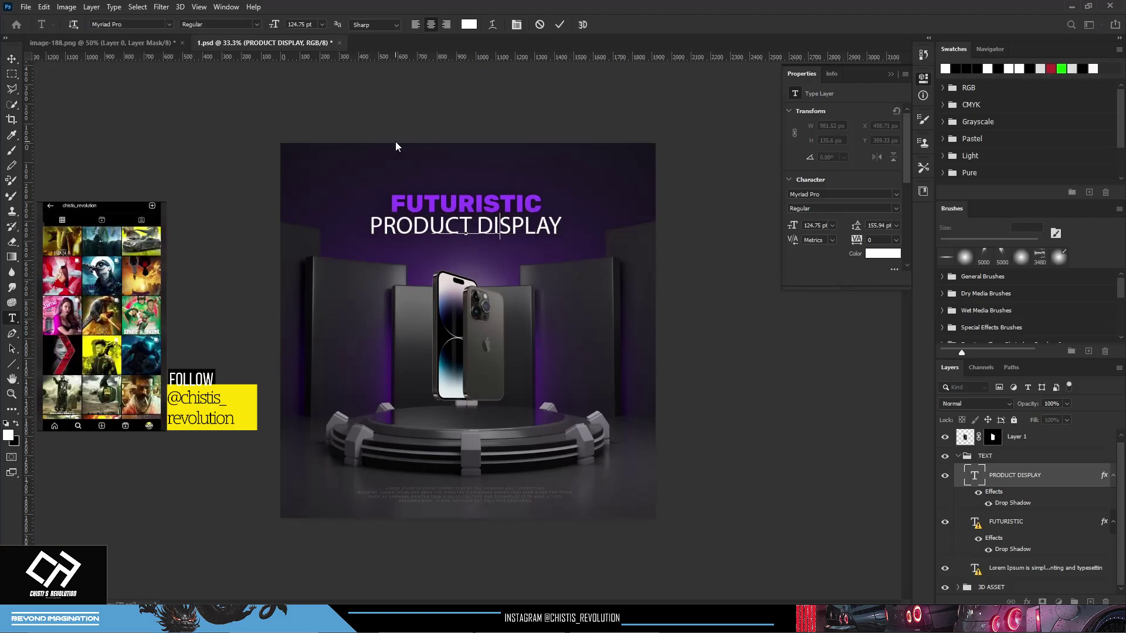
text(IPHONE  15)
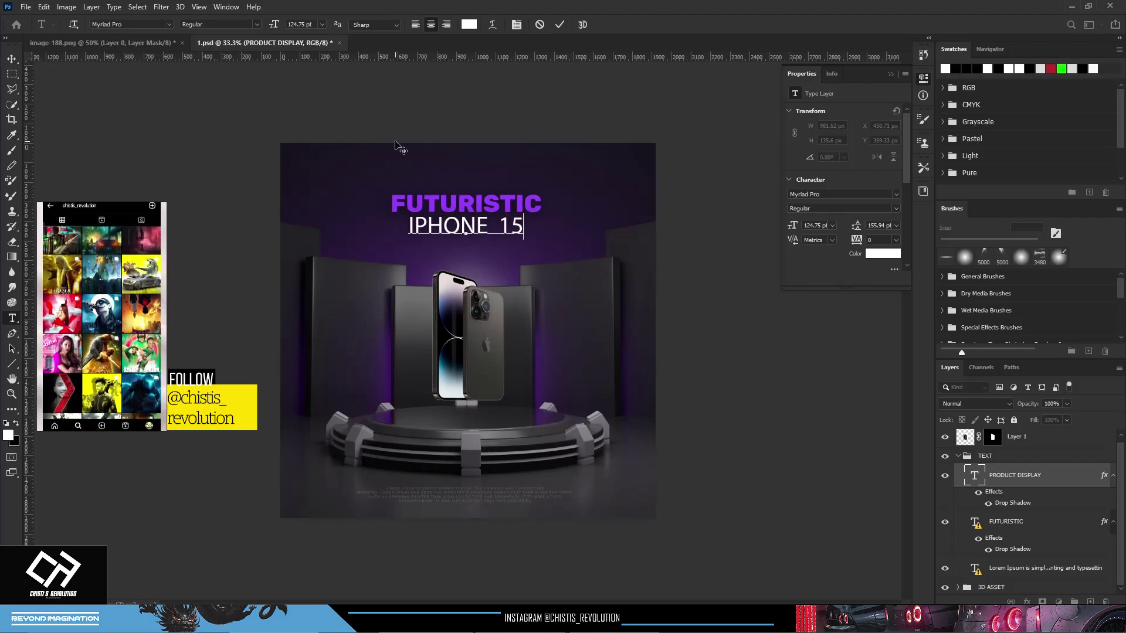
text( PRO MAX)
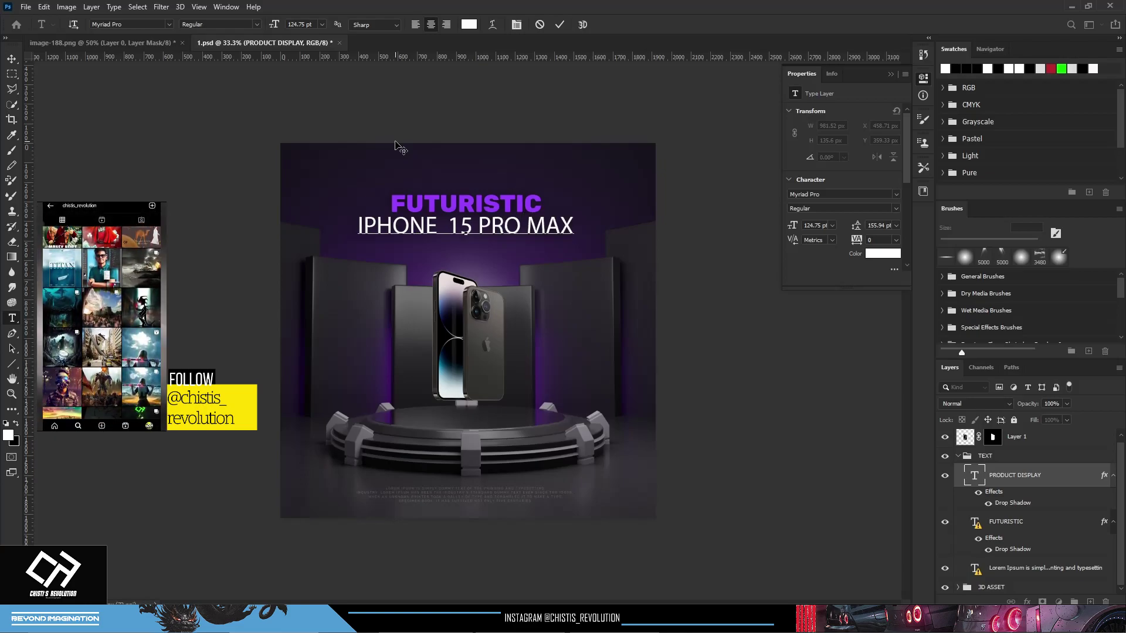
key(ctrl+a)
click(257, 26)
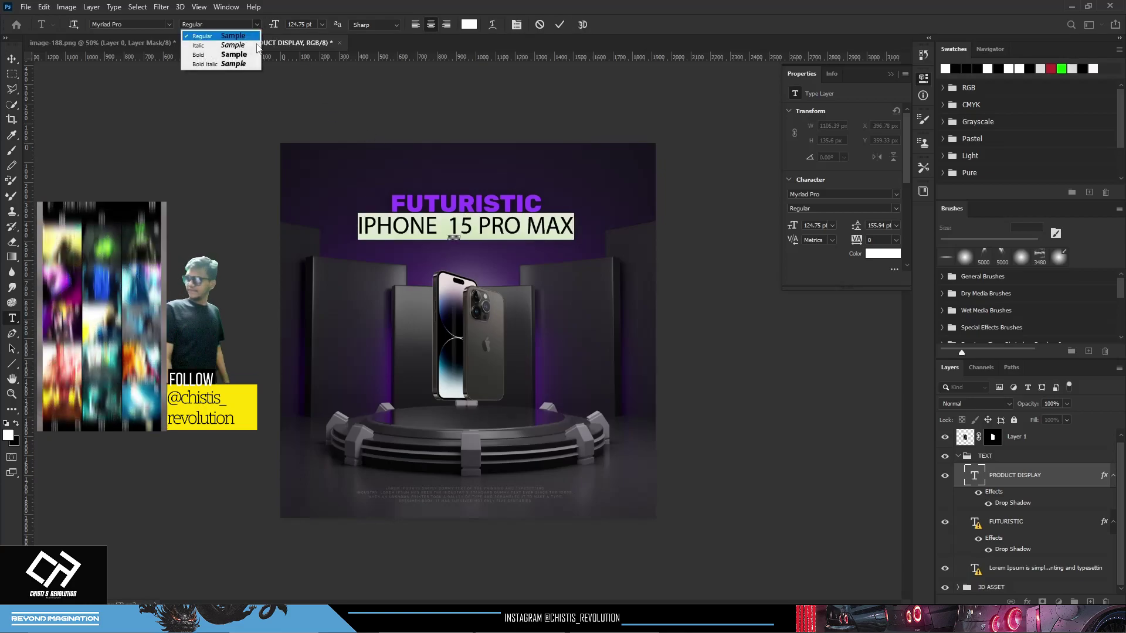
click(245, 54)
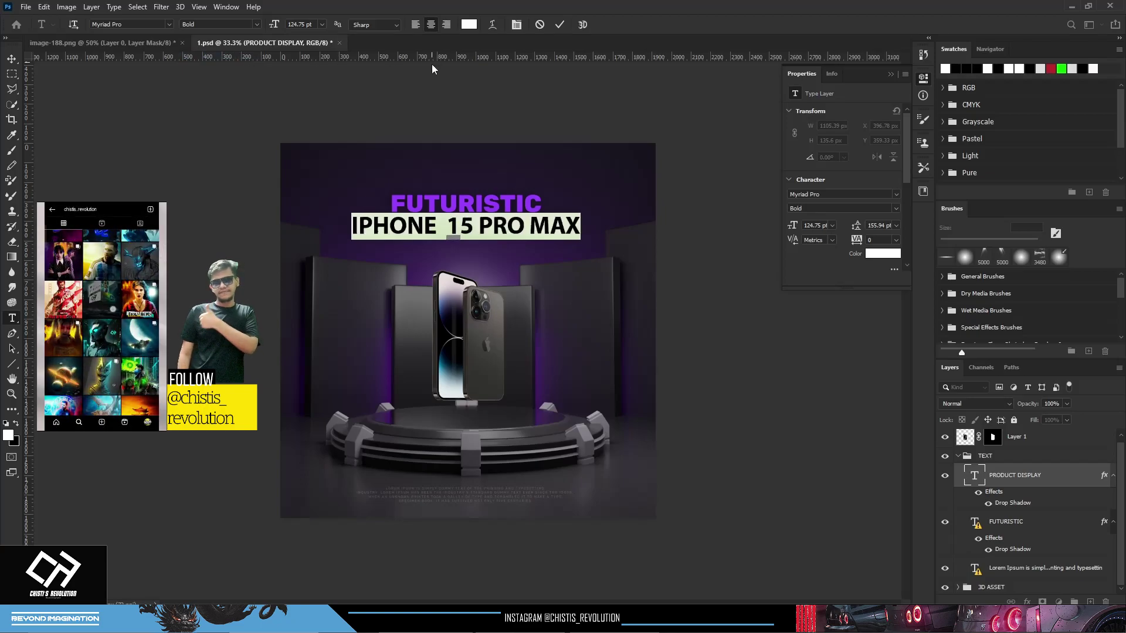
click(559, 26)
Replace the Lorem Ipsum paragraph with FEATURES: 6.1/6.7-inch sizes, A17 Pro chip, 5x telephoto, USB-C
key(z)
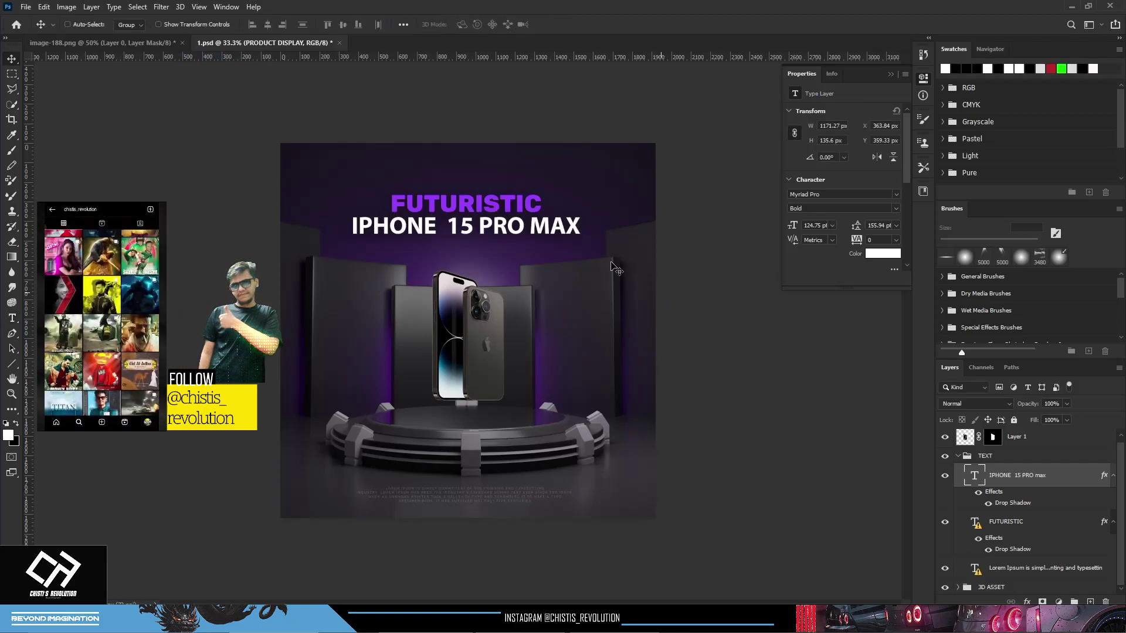
double_click(518, 471)
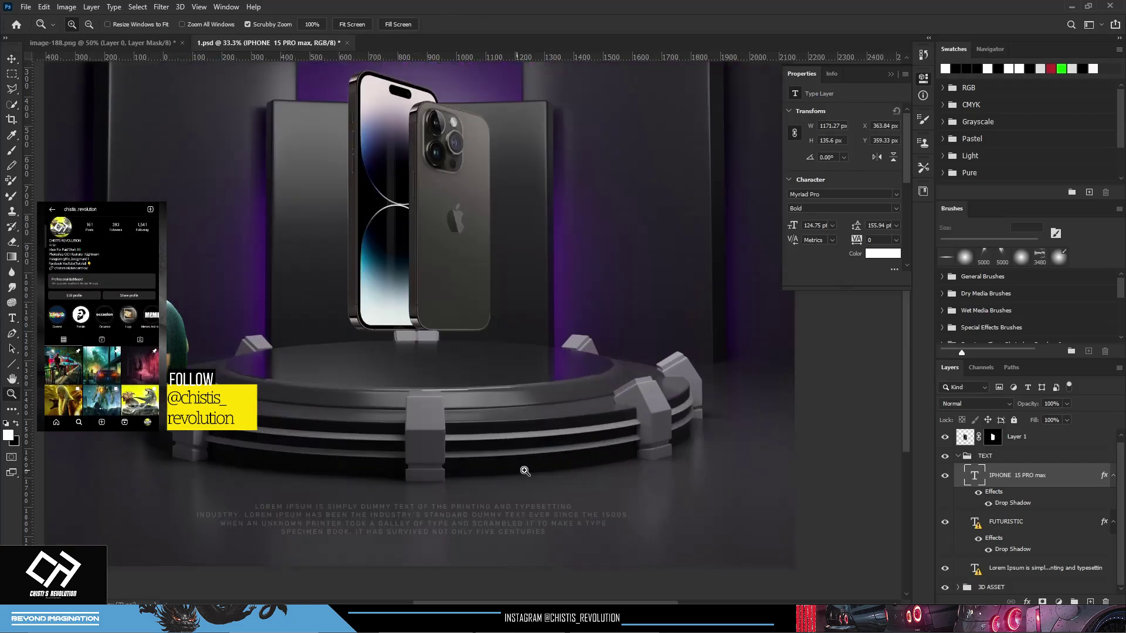
key(v)
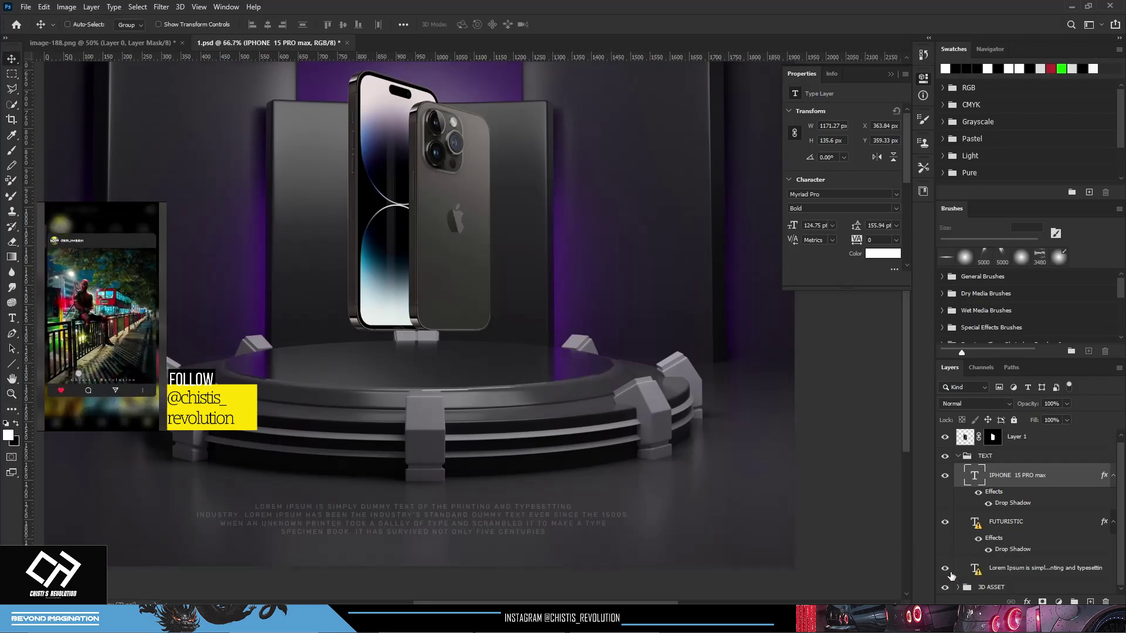
click(974, 568)
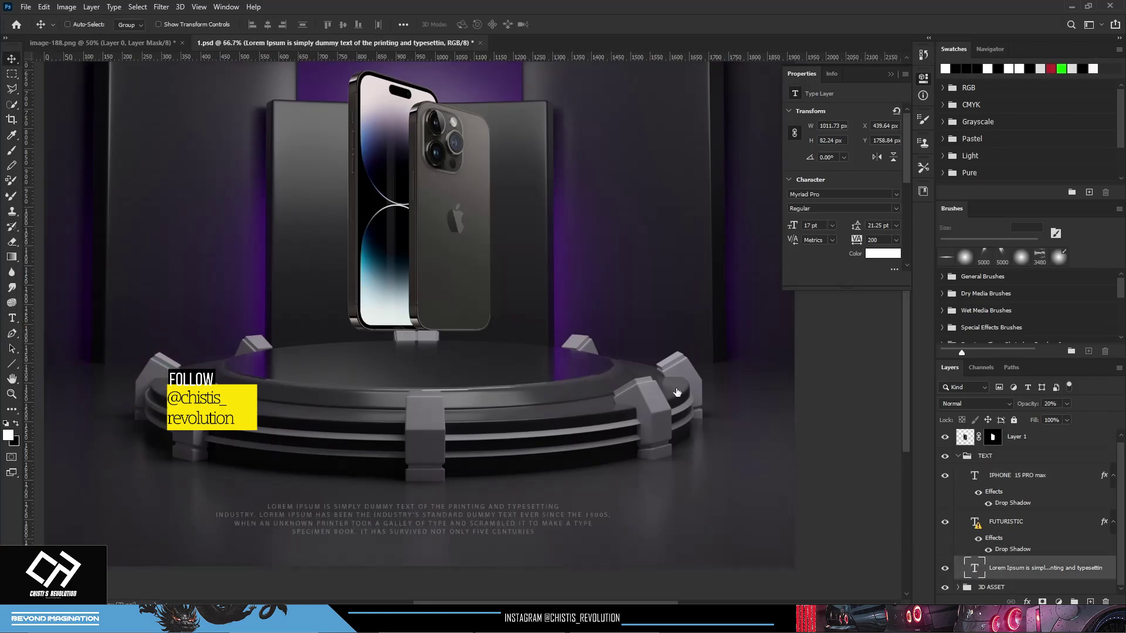
double_click(974, 568)
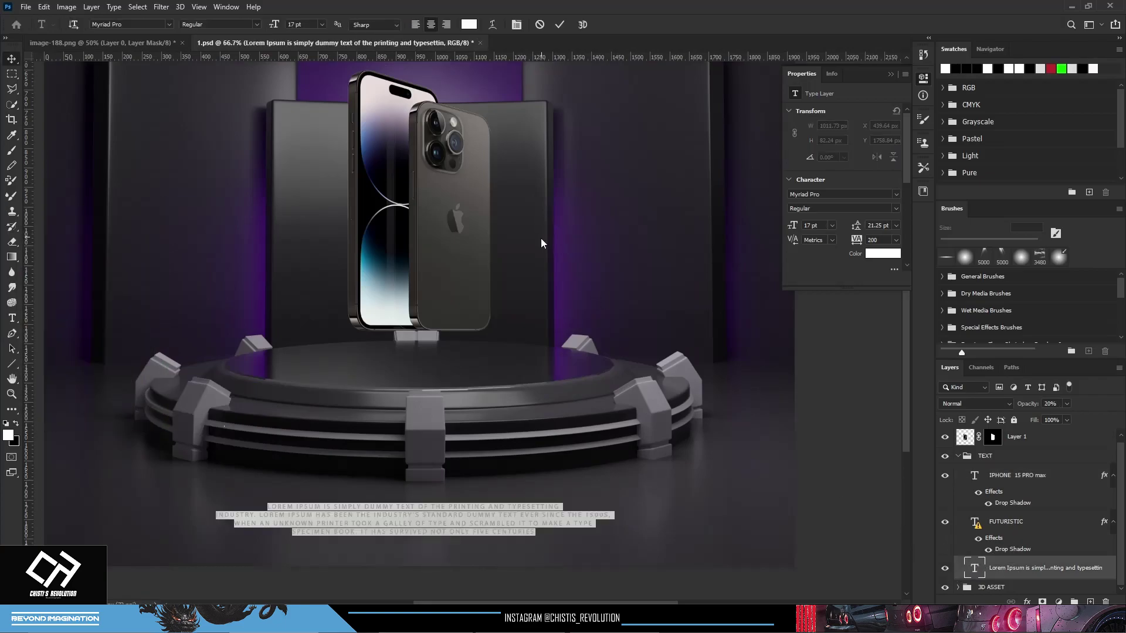
click(459, 522)
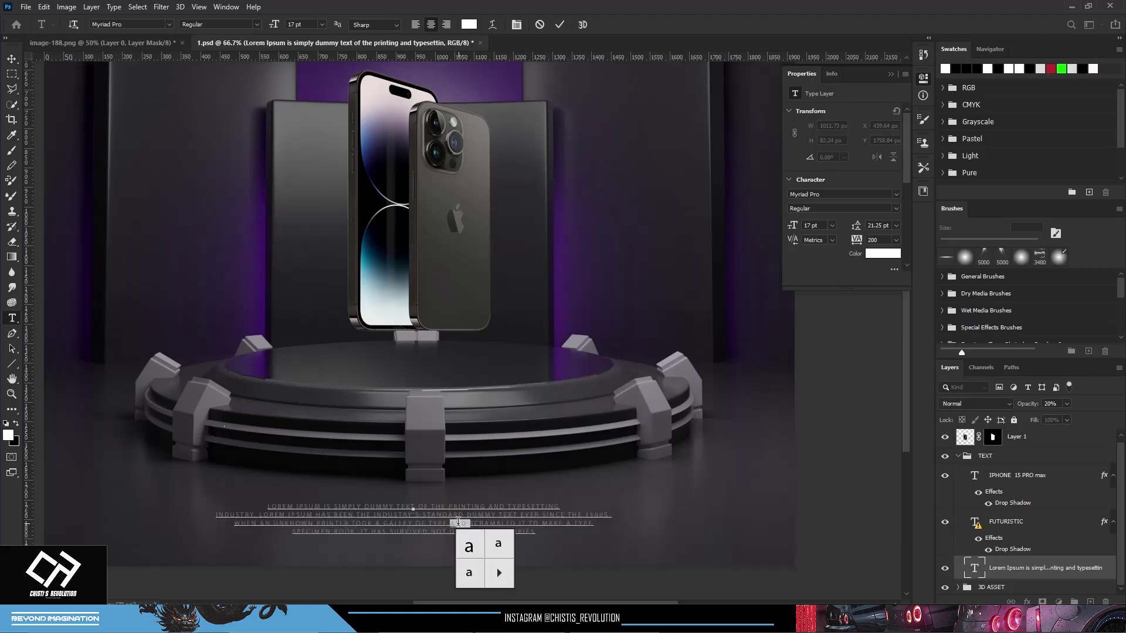
key(ctrl+a)
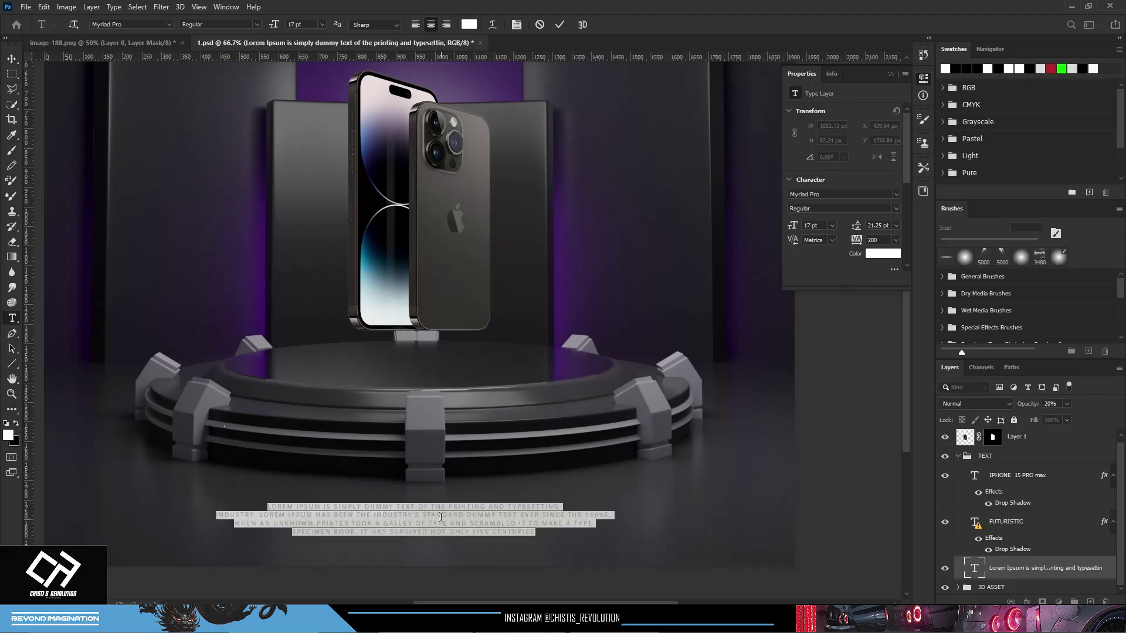
key(BackSpace)
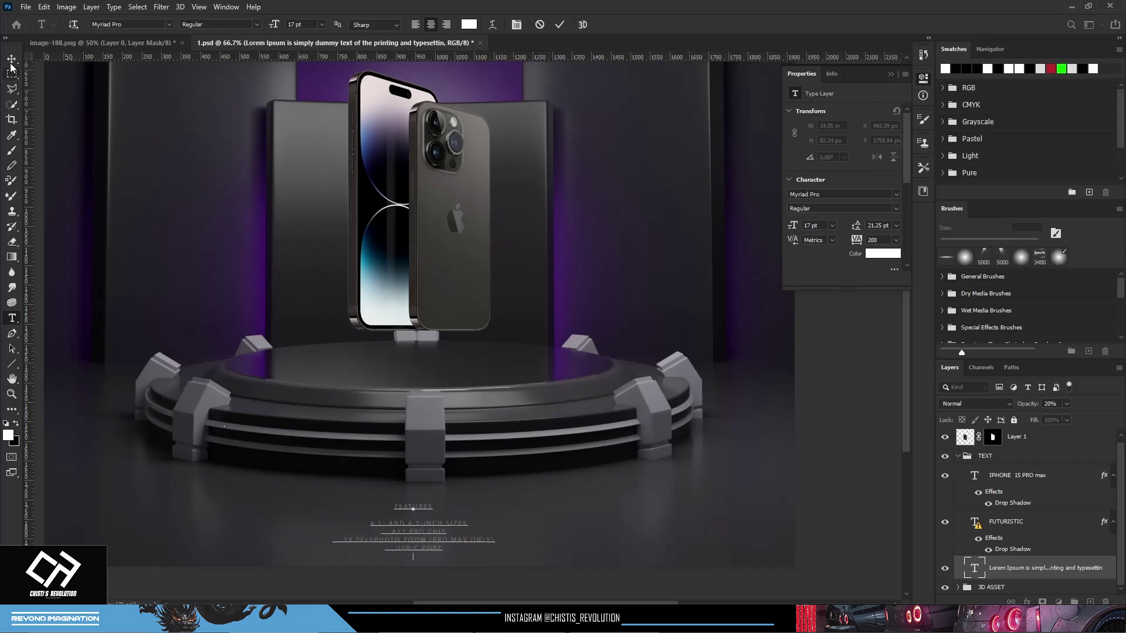
key(ctrl+Return)
key(z)
alt+click(475, 392)
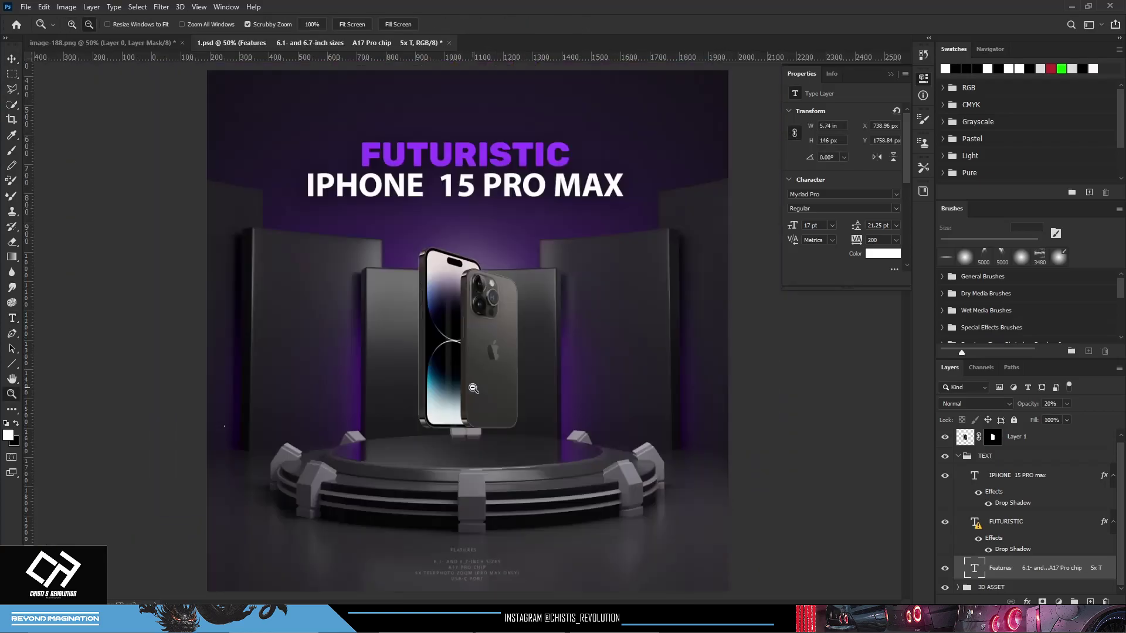
Add a new Layer 2 and move it out of the TEXT group below Layer 1
alt+click(474, 388)
click(477, 404)
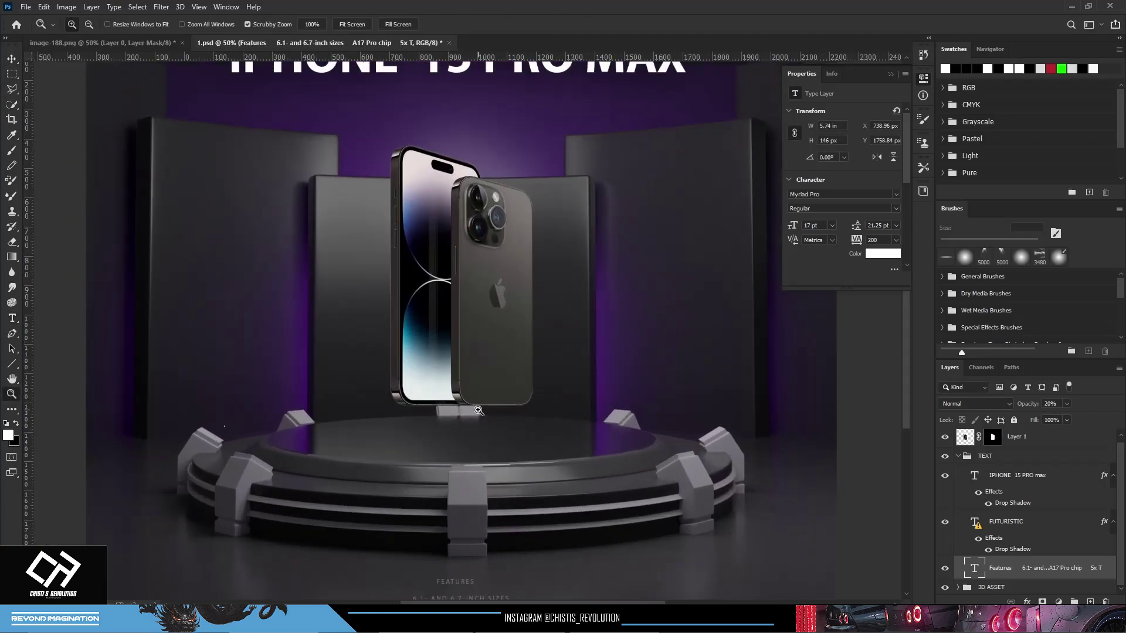
click(478, 411)
key(v)
scroll(1040, 472, up, 1)
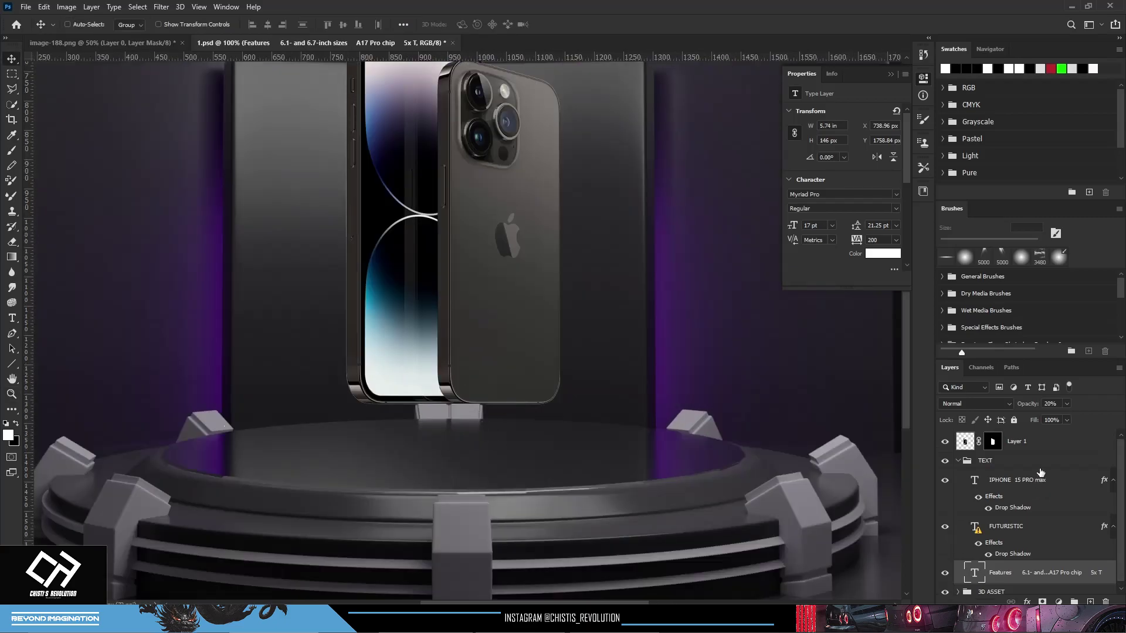
click(1051, 463)
click(1091, 602)
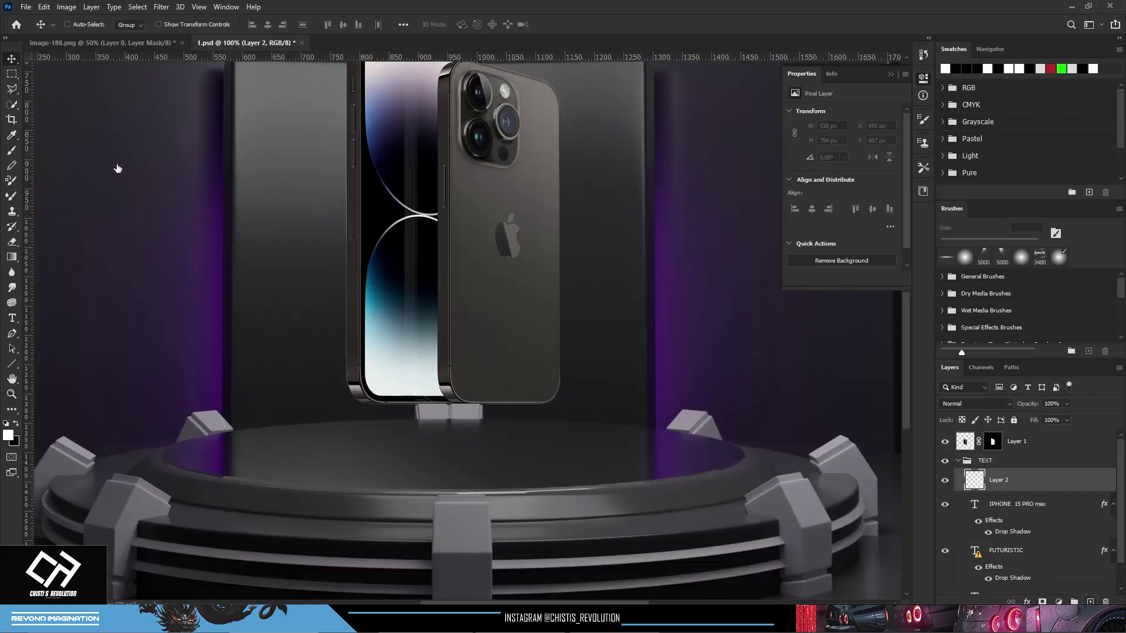
drag(1033, 484, 1035, 452)
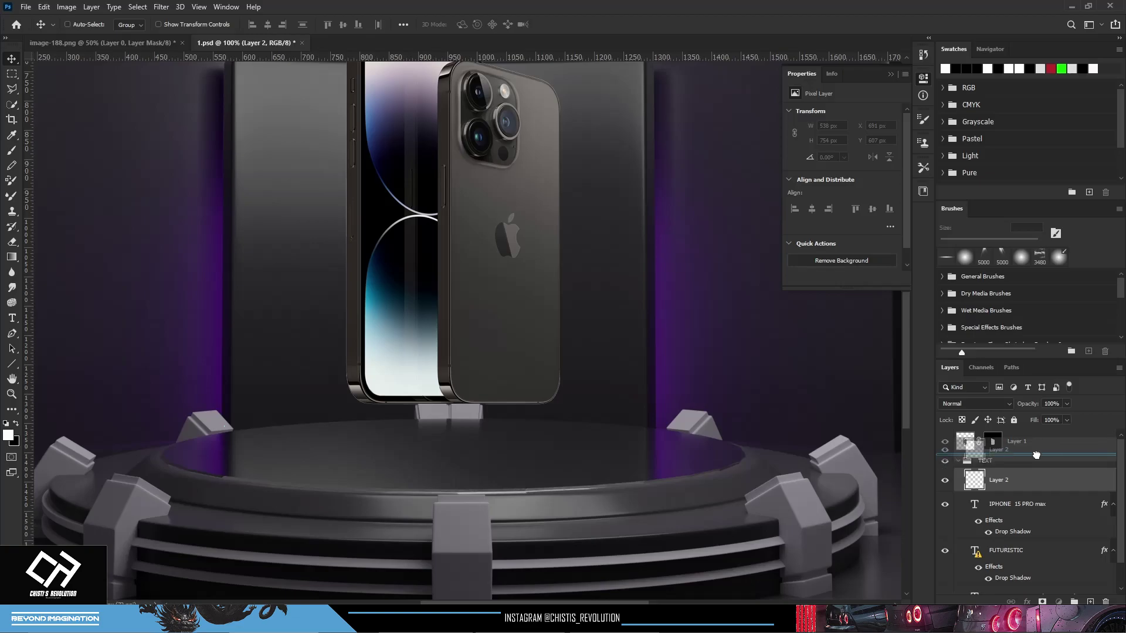
Paint soft white then black dabs under the phone with a 636 px brush
click(11, 151)
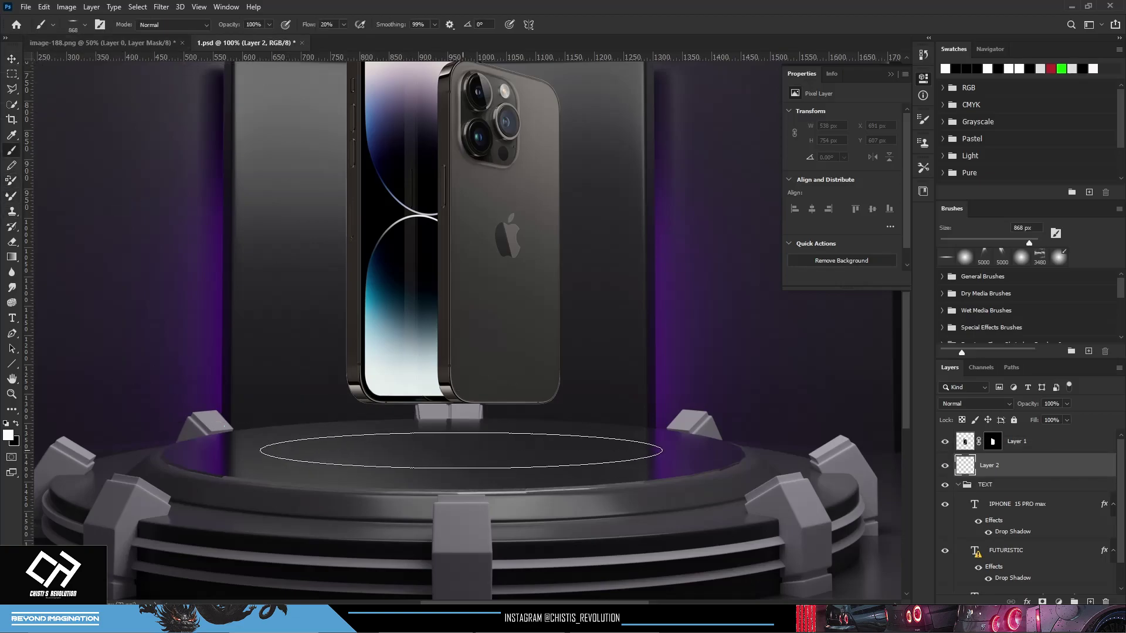
drag(461, 451, 461, 449)
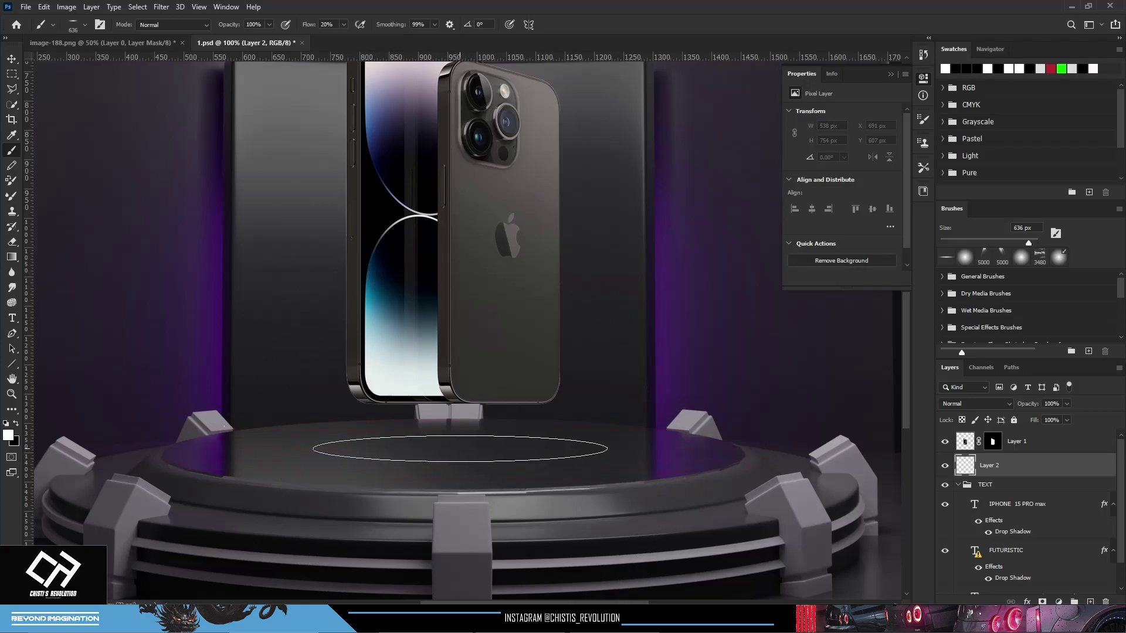
click(461, 448)
key(x)
click(461, 449)
alt+click(598, 354)
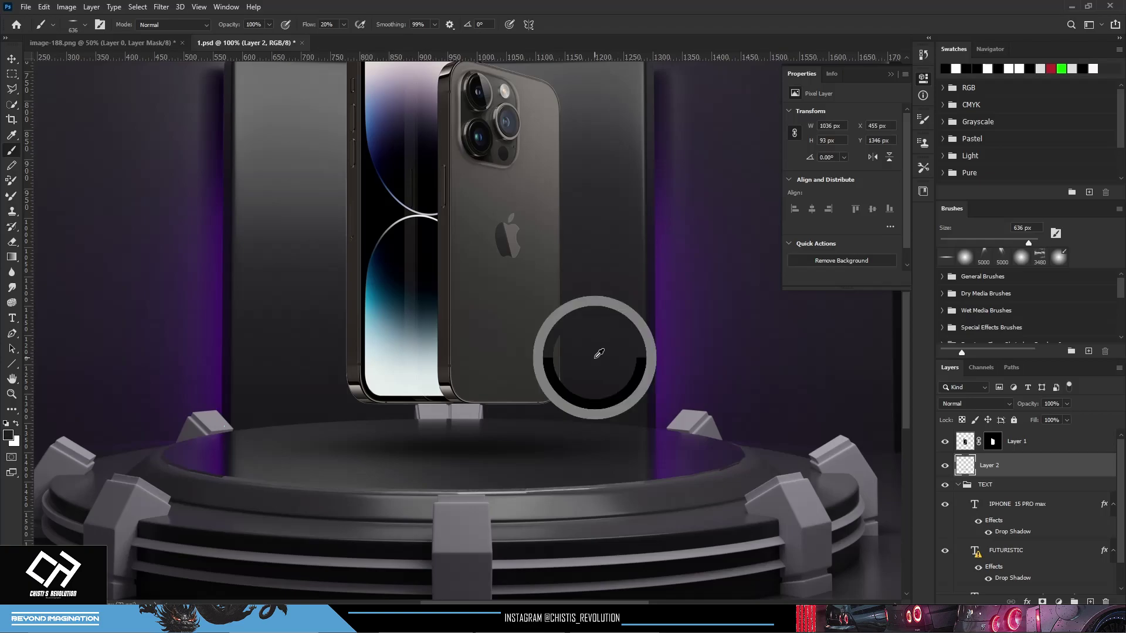
key(z)
alt+click(596, 358)
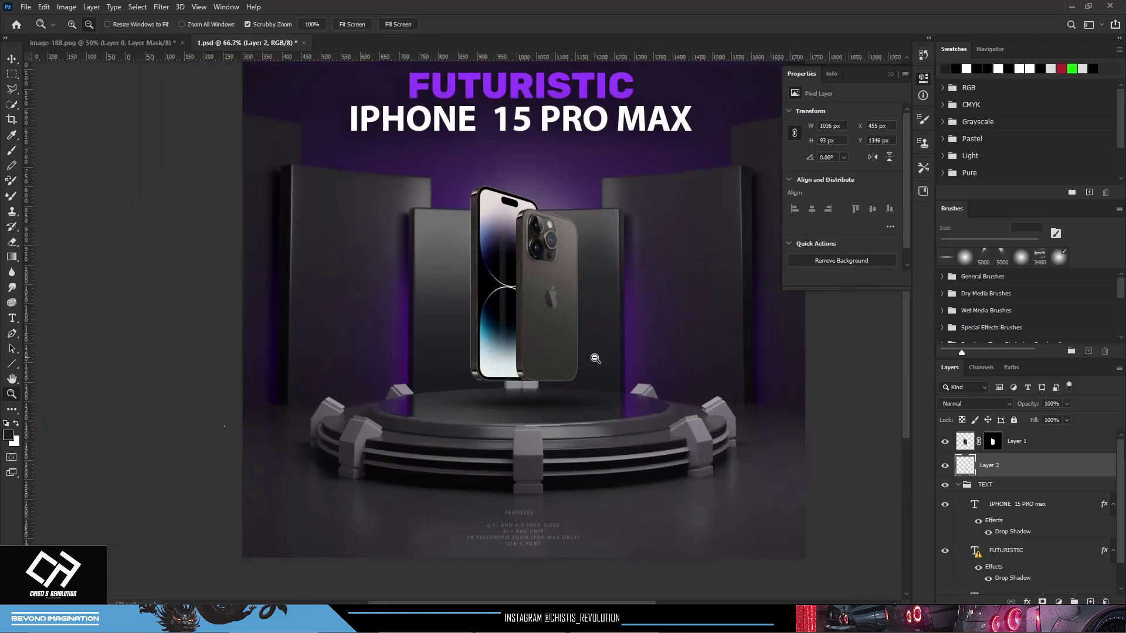
click(595, 359)
key(b)
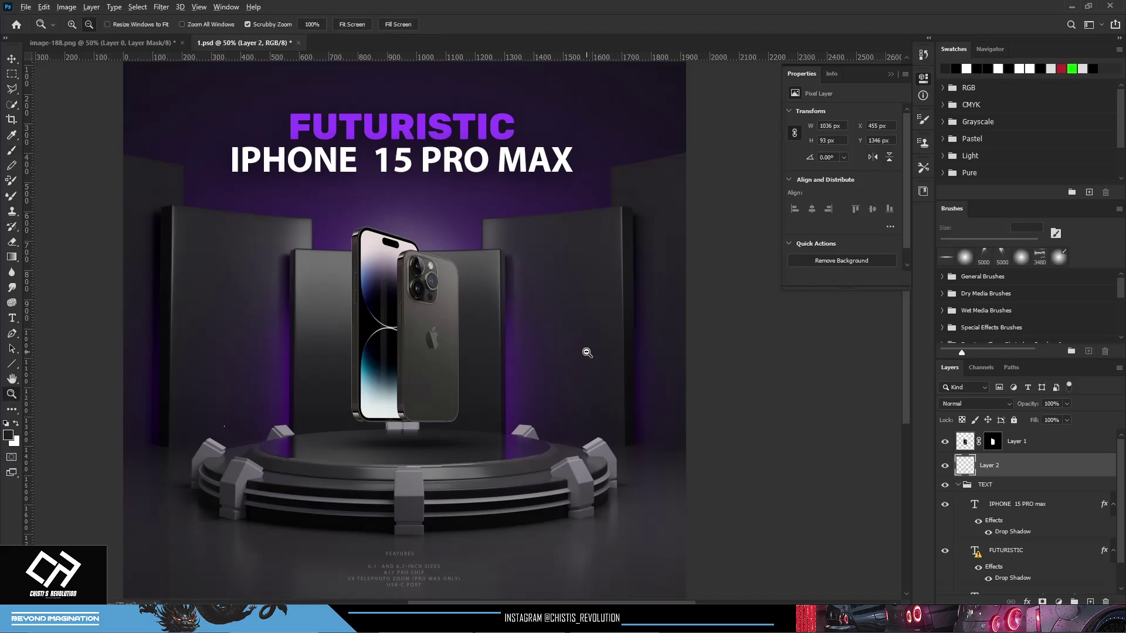
key(ctrl+minus)
Add a purple Solid Color fill layer above Layer 1
click(1053, 443)
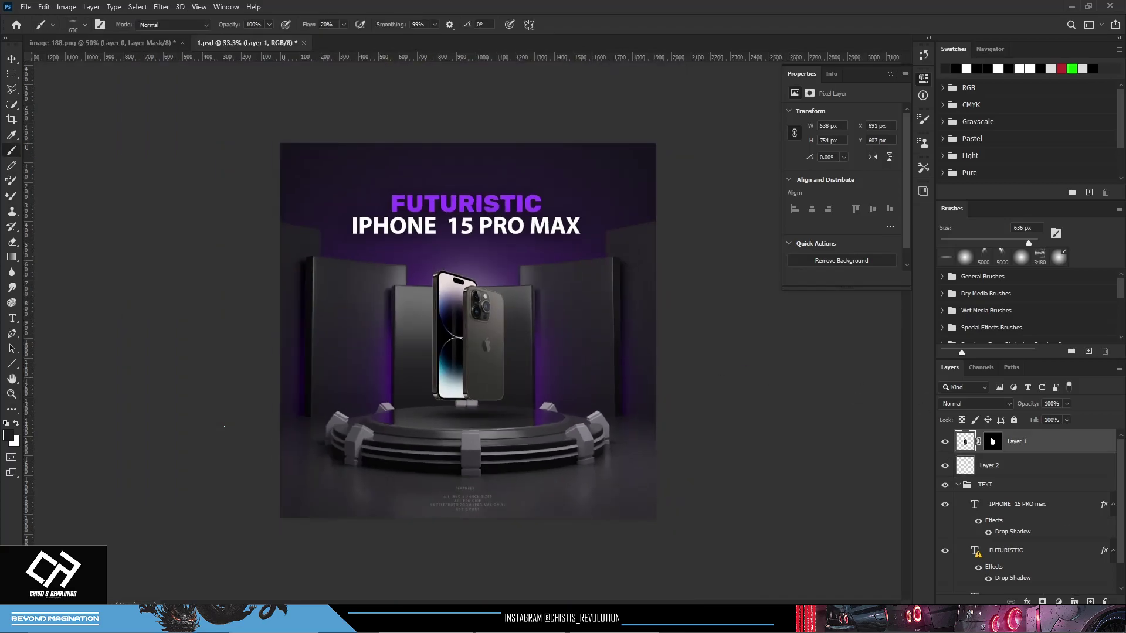
click(1058, 602)
click(1091, 399)
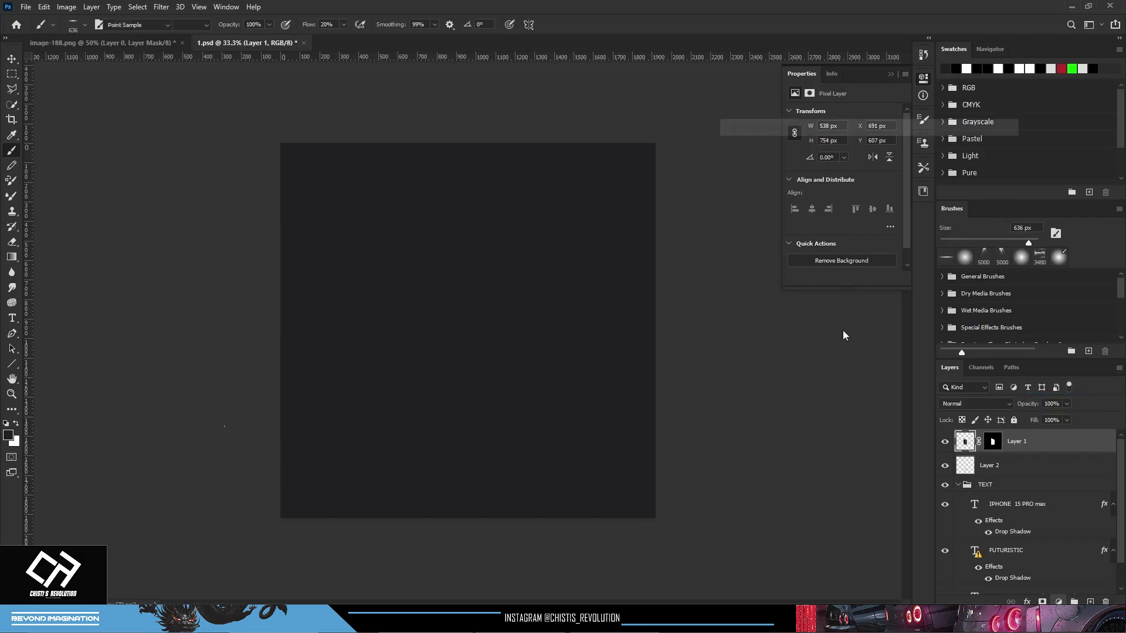
drag(853, 215, 843, 142)
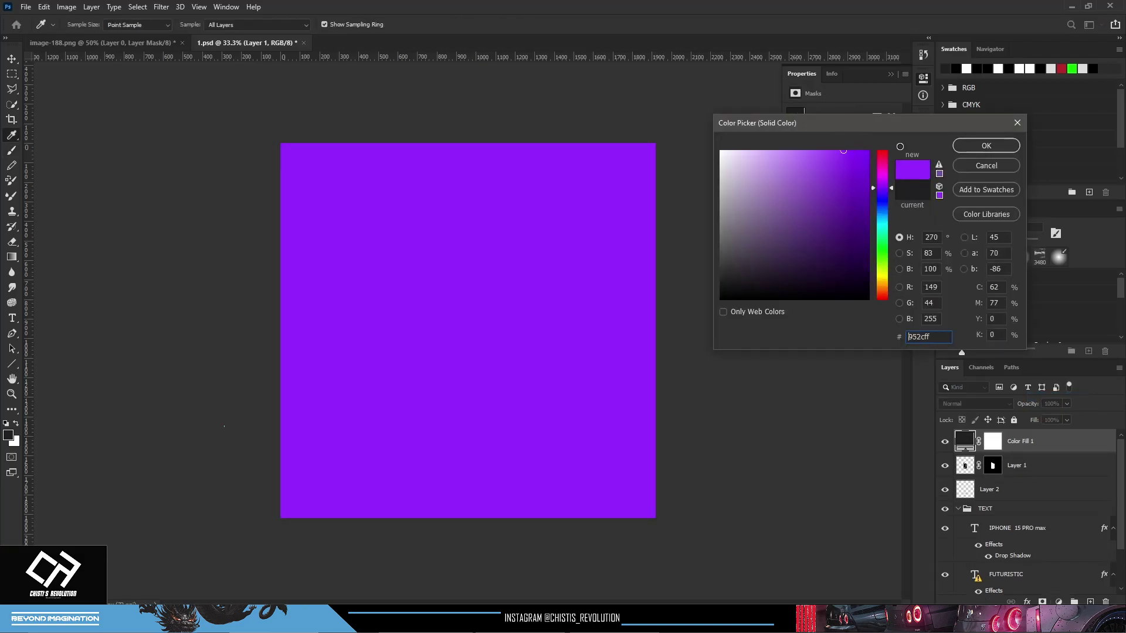
click(986, 146)
Set Color Fill 1 to Screen, invert its mask to black, and move it below Layer 1
click(976, 403)
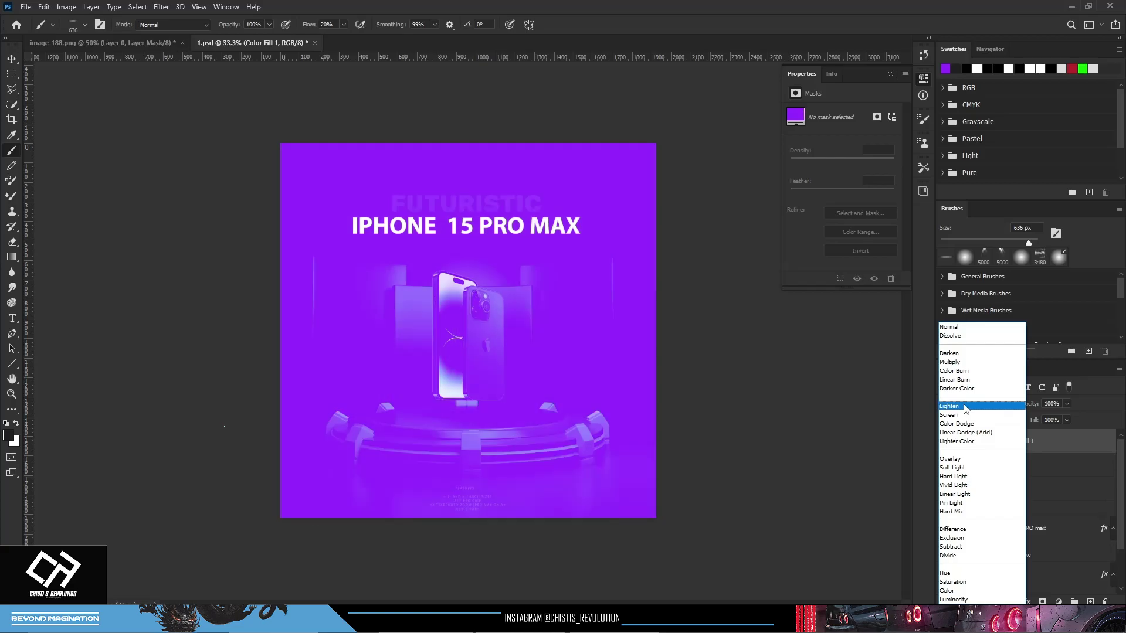
click(966, 415)
click(1001, 442)
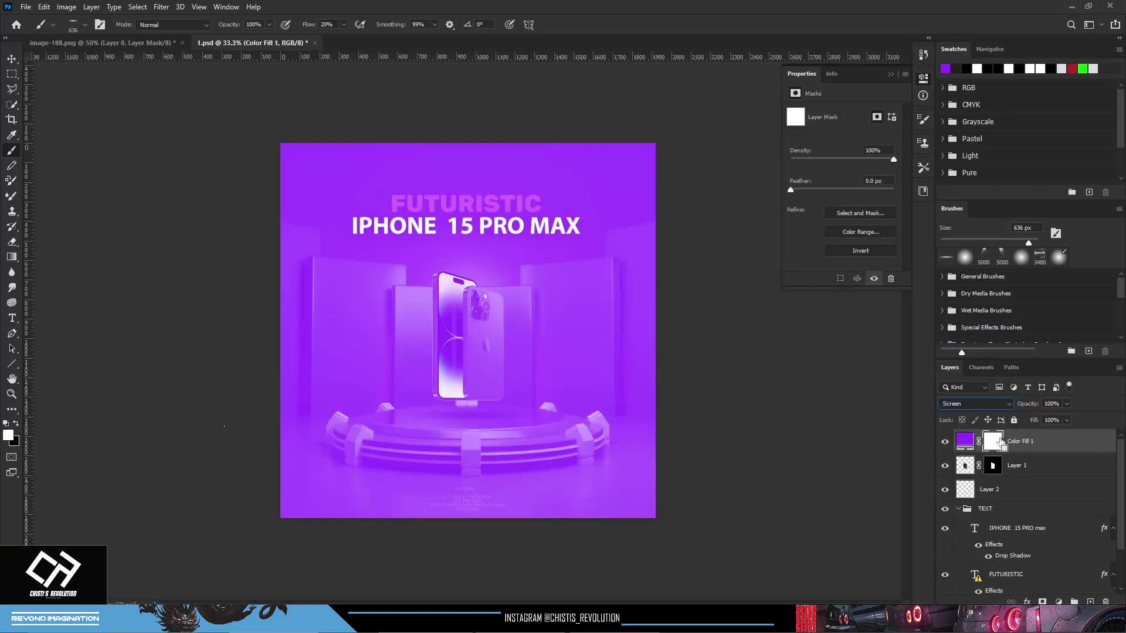
key(ctrl+i)
key(z)
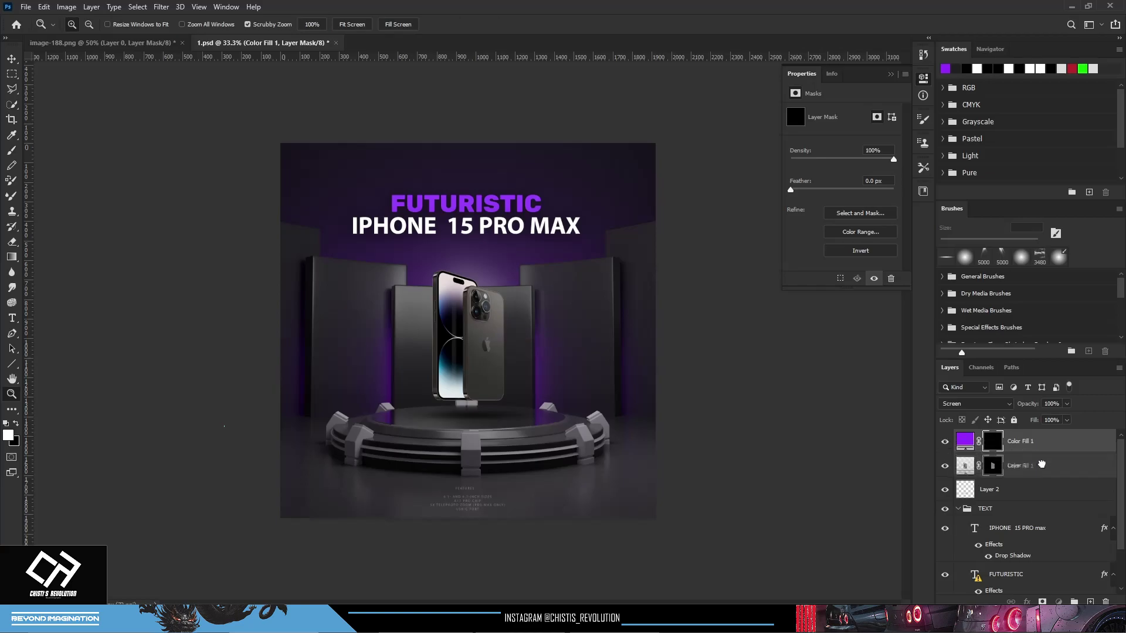
drag(1034, 445, 1043, 476)
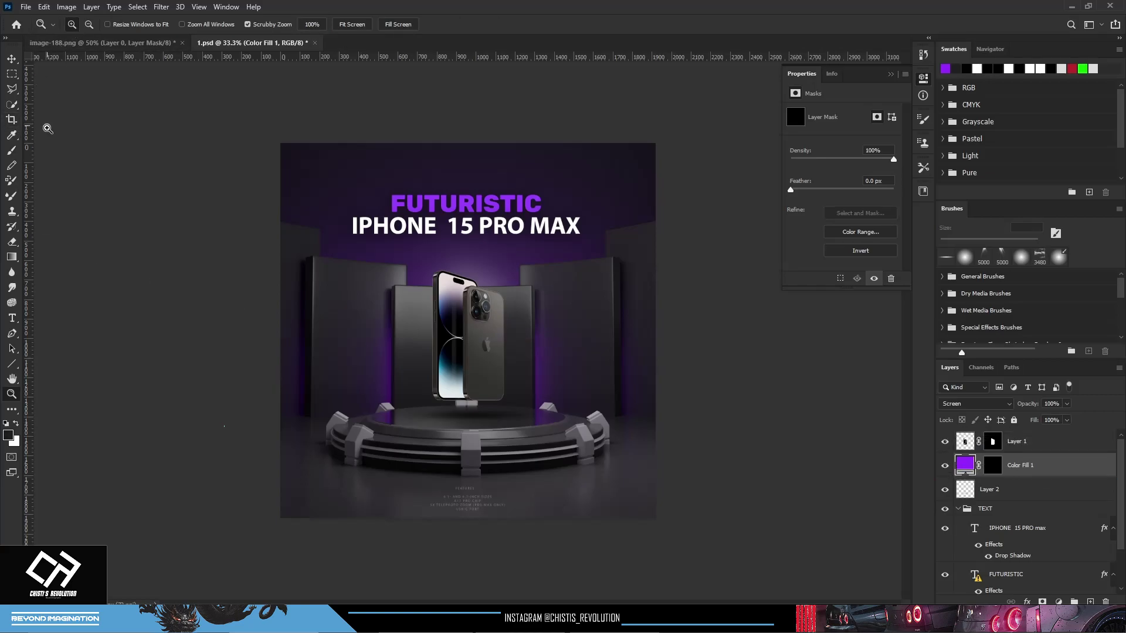
click(12, 152)
Paint a purple glow behind the phone through Color Fill 1's mask with a large soft white brush
click(84, 25)
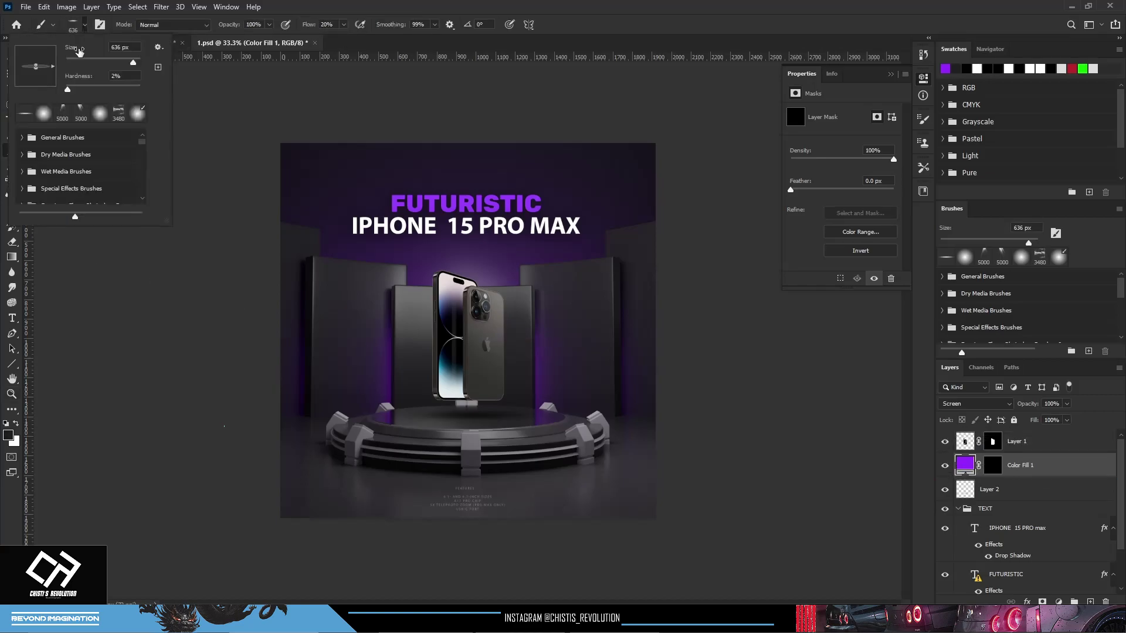
click(44, 110)
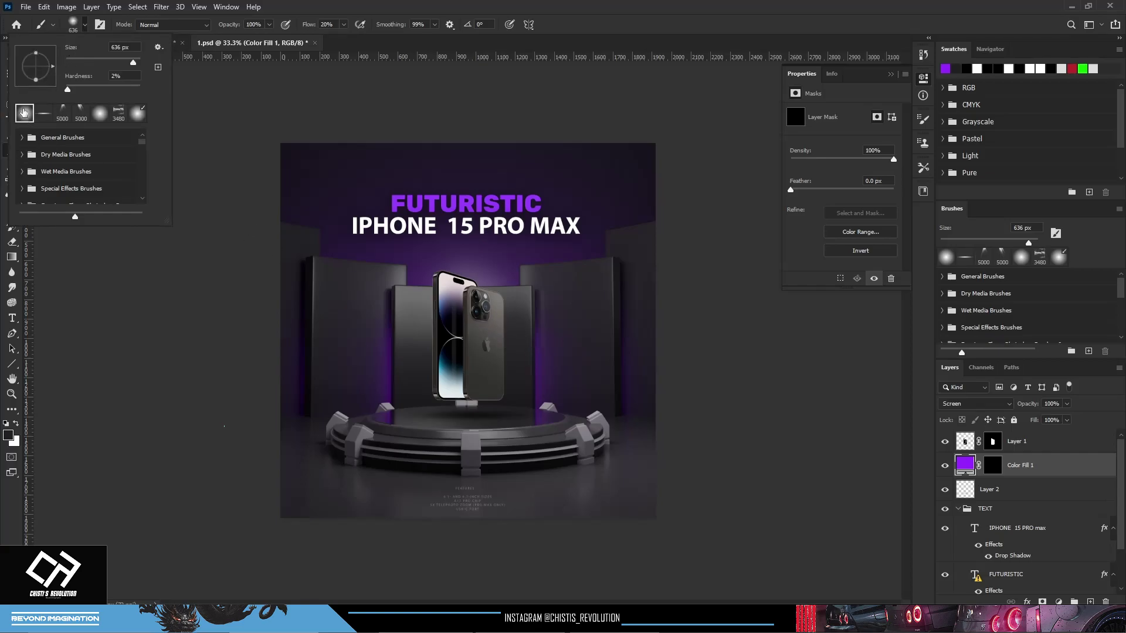
click(186, 328)
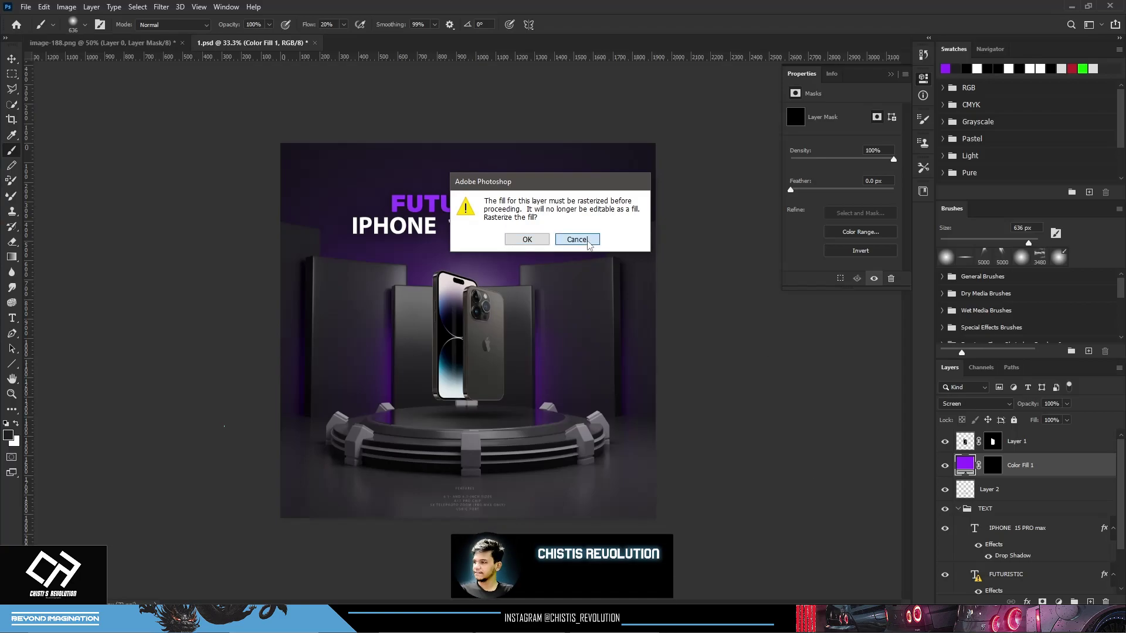
key(Escape)
click(993, 465)
key(x)
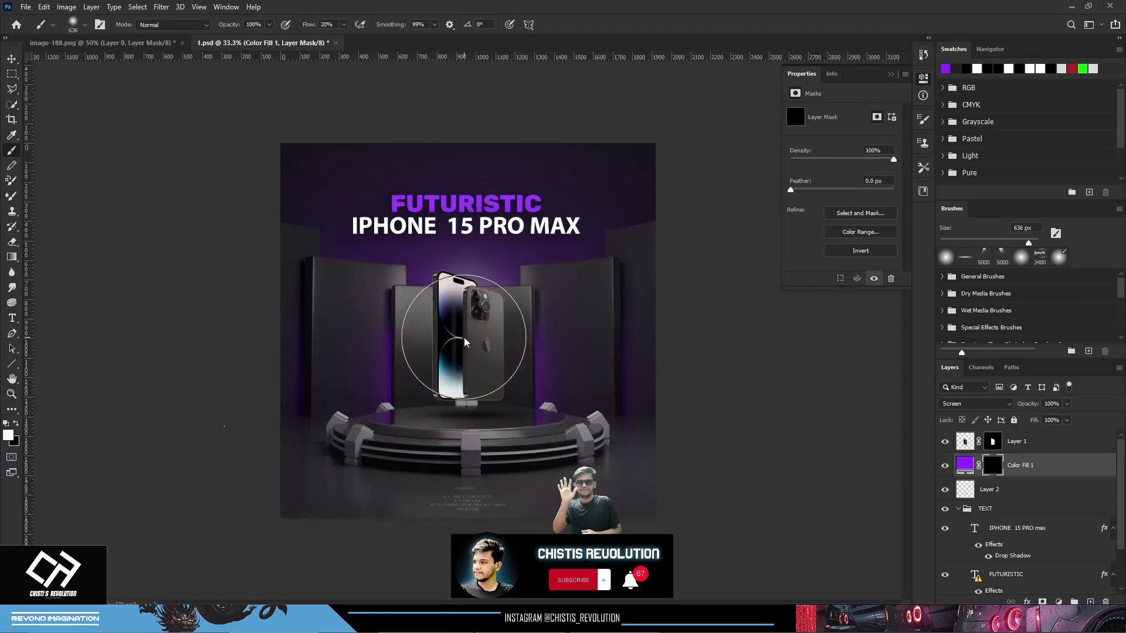
drag(464, 337, 465, 333)
click(461, 331)
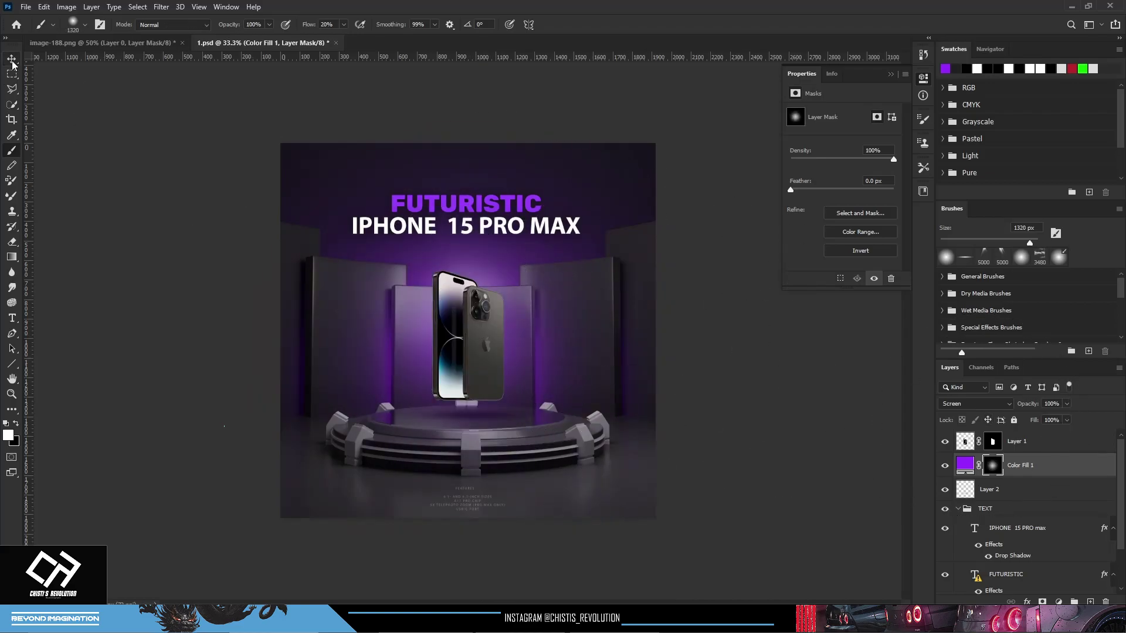
click(12, 59)
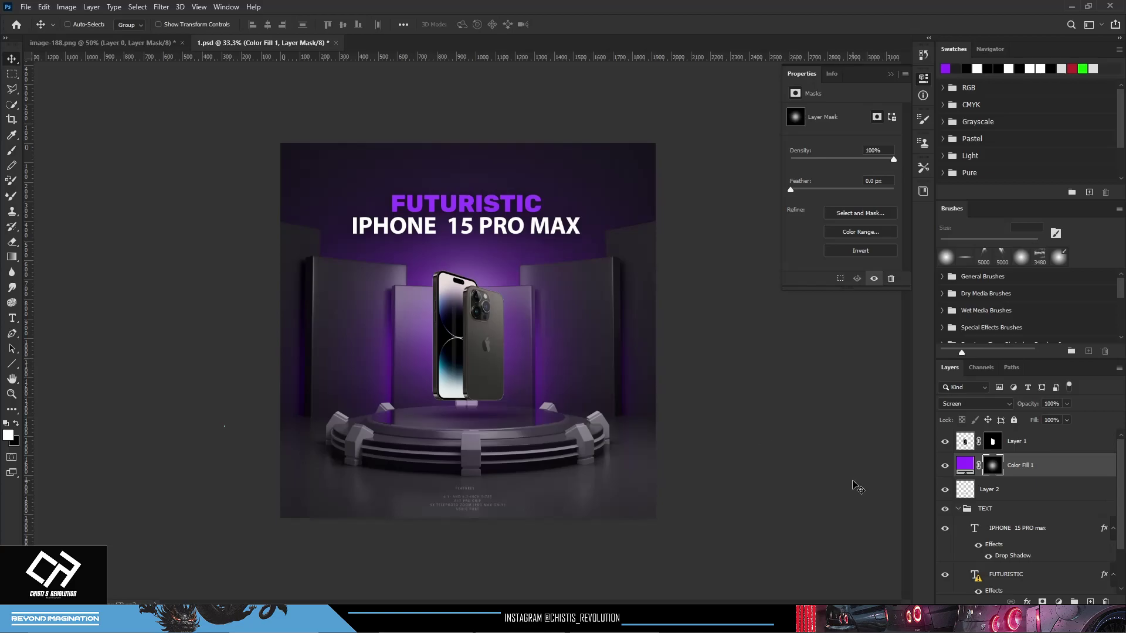
click(1038, 443)
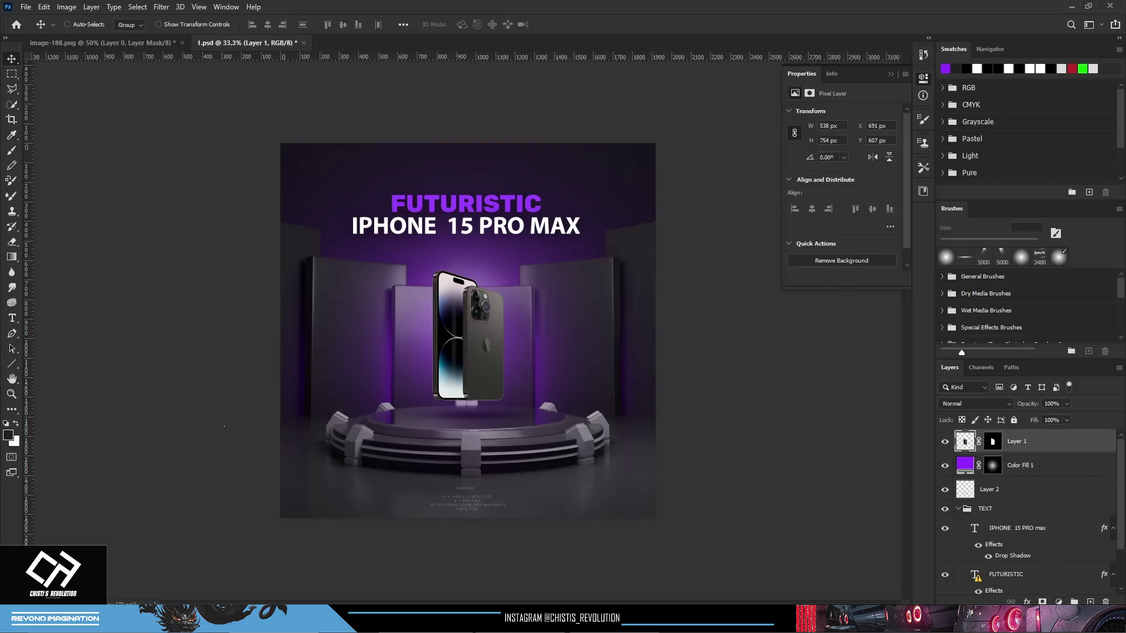
Add a Color Balance adjustment shifting the phone's midtones to Magenta −20 and Blue +20
click(1059, 603)
click(1055, 502)
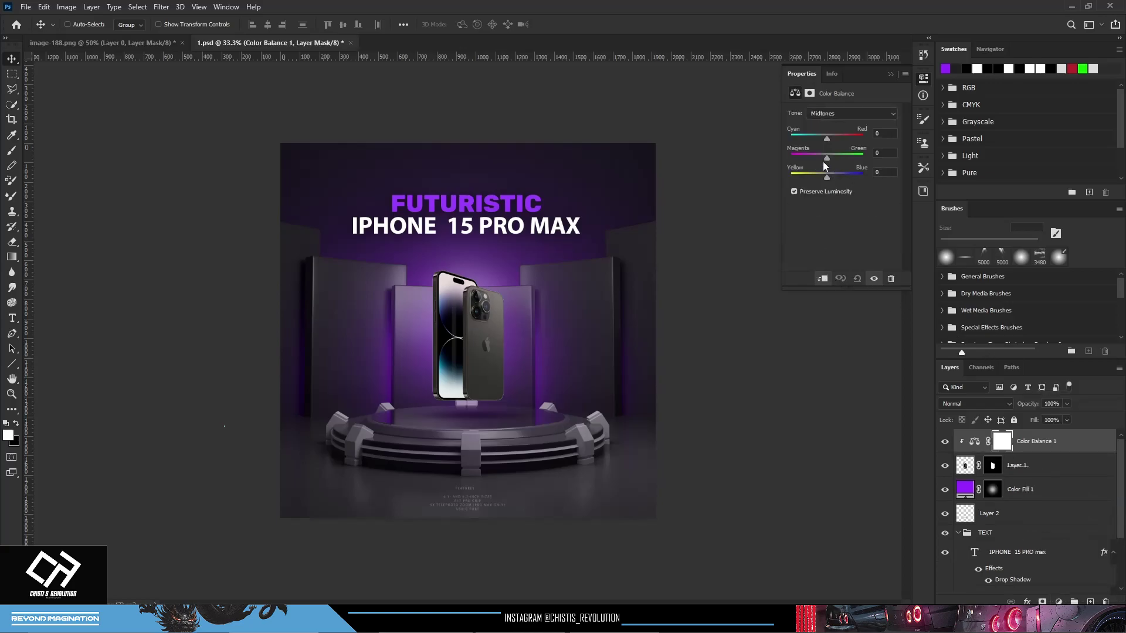
drag(827, 157, 831, 178)
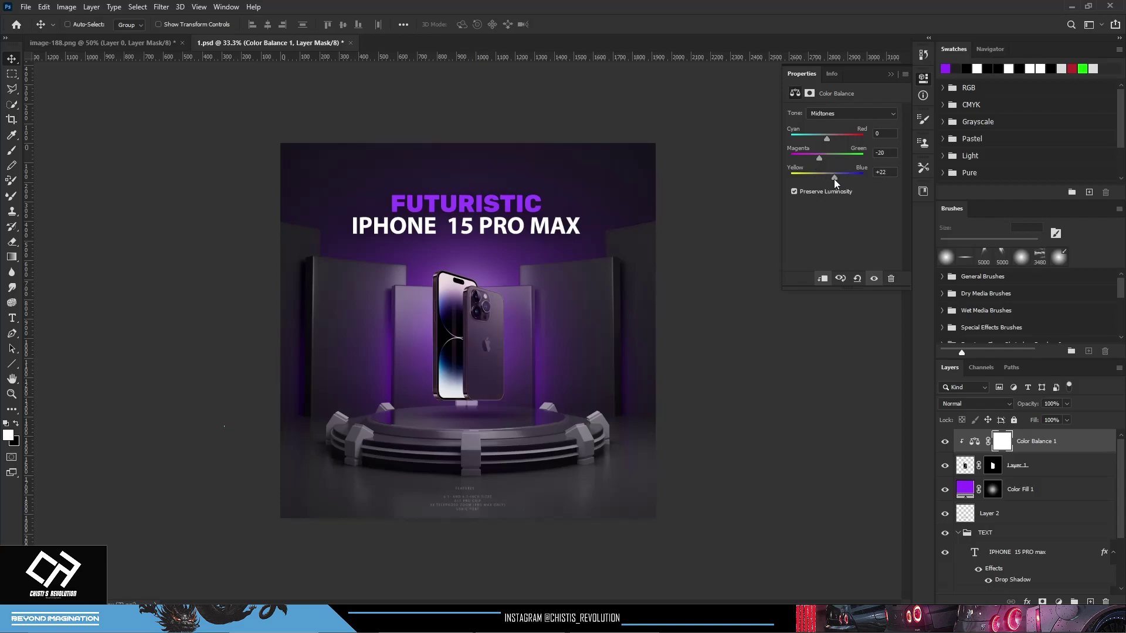
Check the tinted phone, then stamp all visible layers into one new merged layer
click(495, 344)
alt+click(494, 344)
key(ctrl+shift+alt+e)
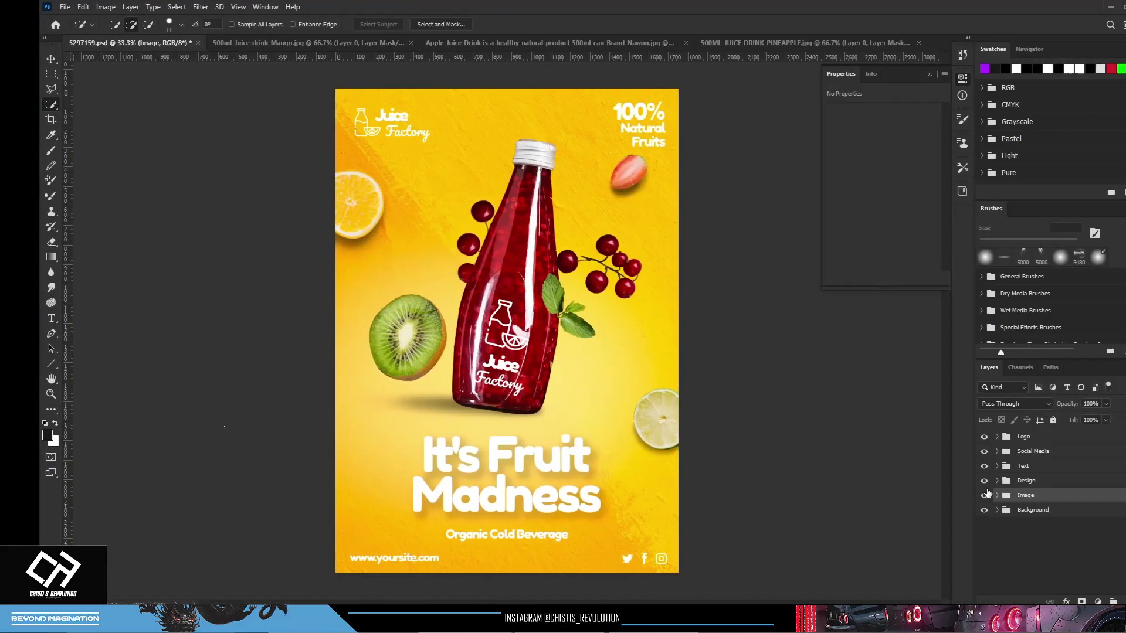
Preview the Image group and background, then expand the Image group to reveal the Bottle layer
click(945, 496)
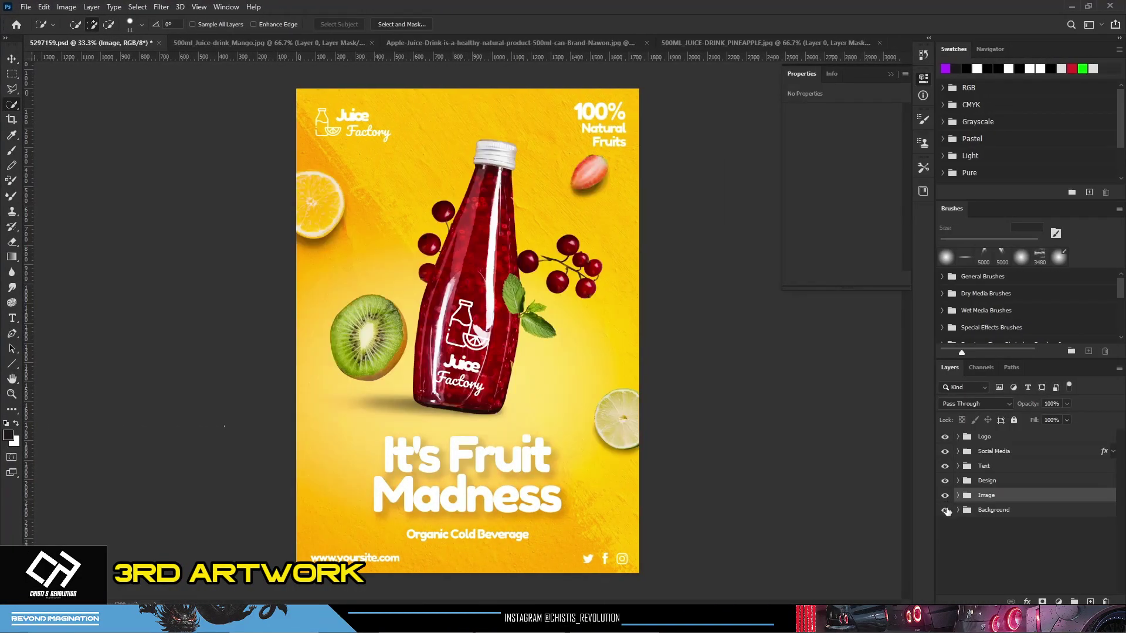
click(946, 511)
right_click(1040, 559)
click(1003, 562)
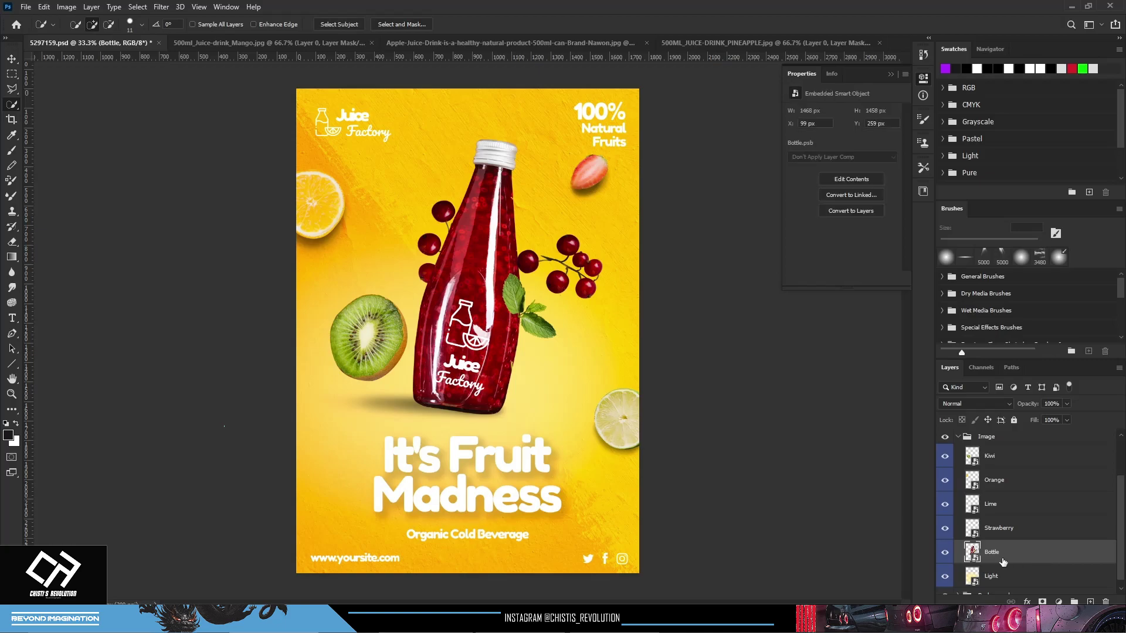
Open the Bottle smart object, nudge its contents, and expand the Bottle group
double_click(972, 552)
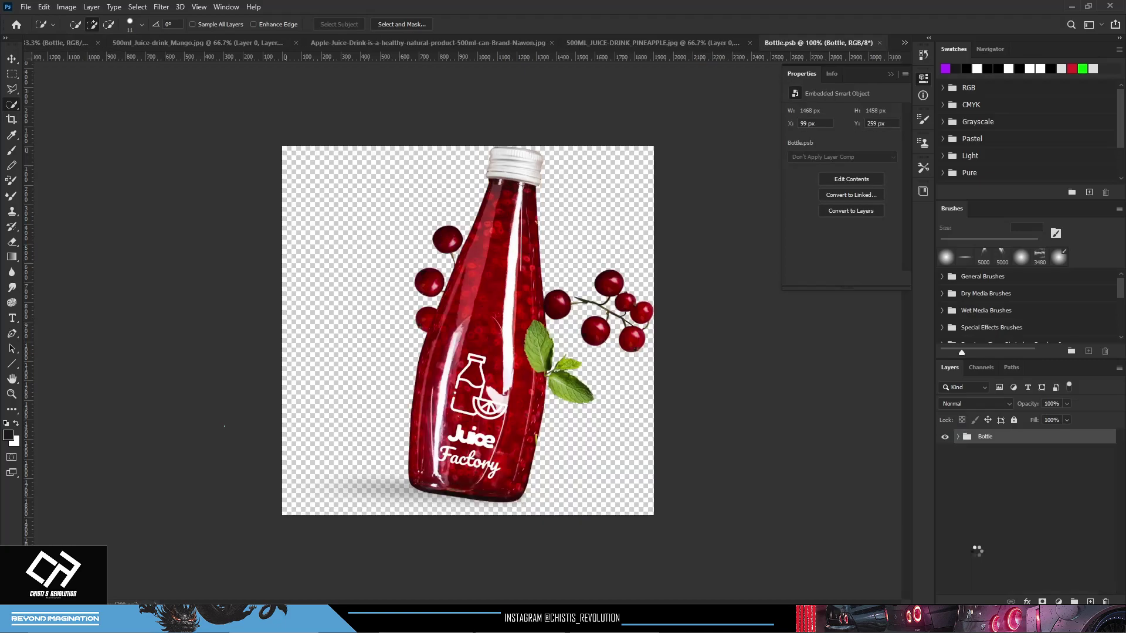
click(11, 59)
mouse_move(524, 329)
mouse_down()
mouse_move(492, 355)
mouse_move(509, 337)
mouse_up()
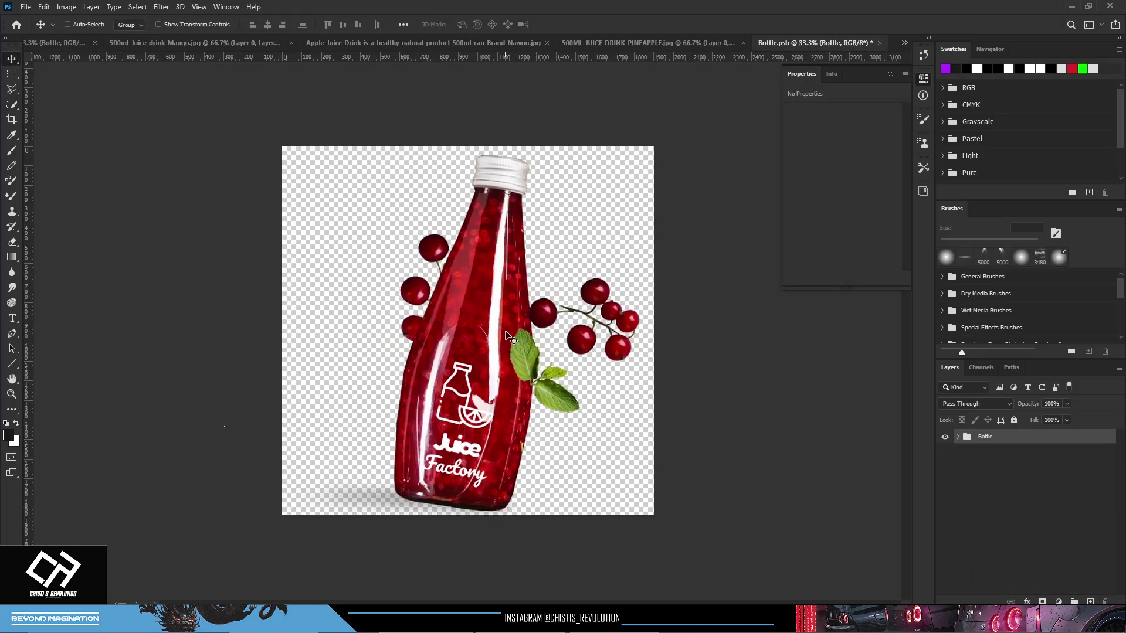
click(958, 437)
Toggle each layer's visibility to identify the bottle, cap, cherries and shadow, hiding the red bottle
click(945, 535)
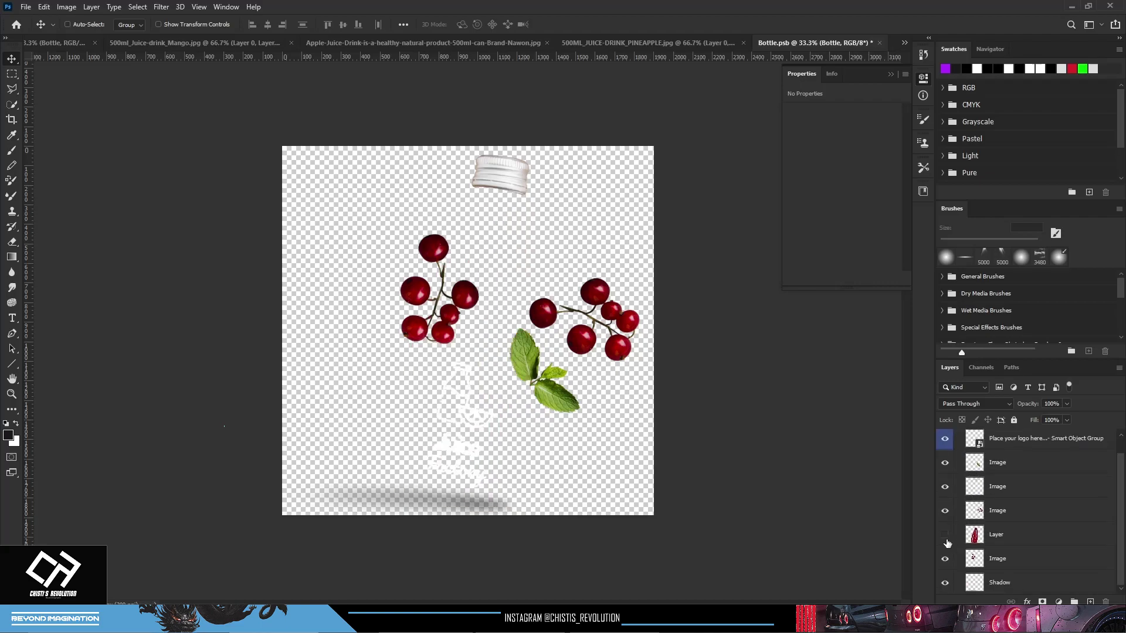
click(945, 535)
click(944, 535)
click(944, 462)
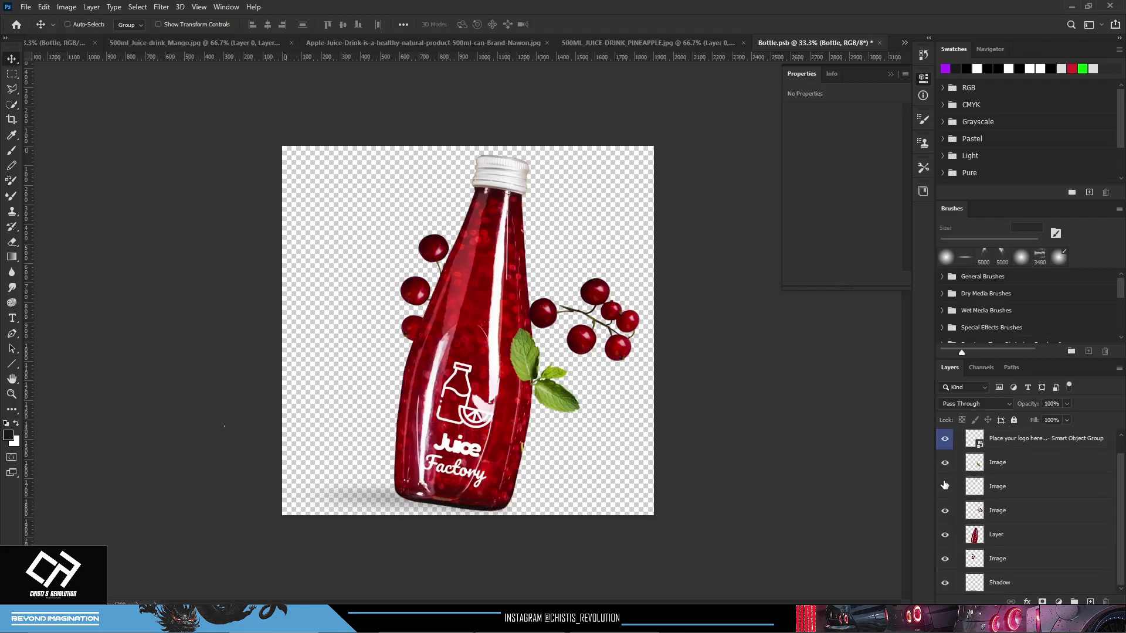
click(945, 486)
click(944, 486)
click(945, 510)
click(945, 535)
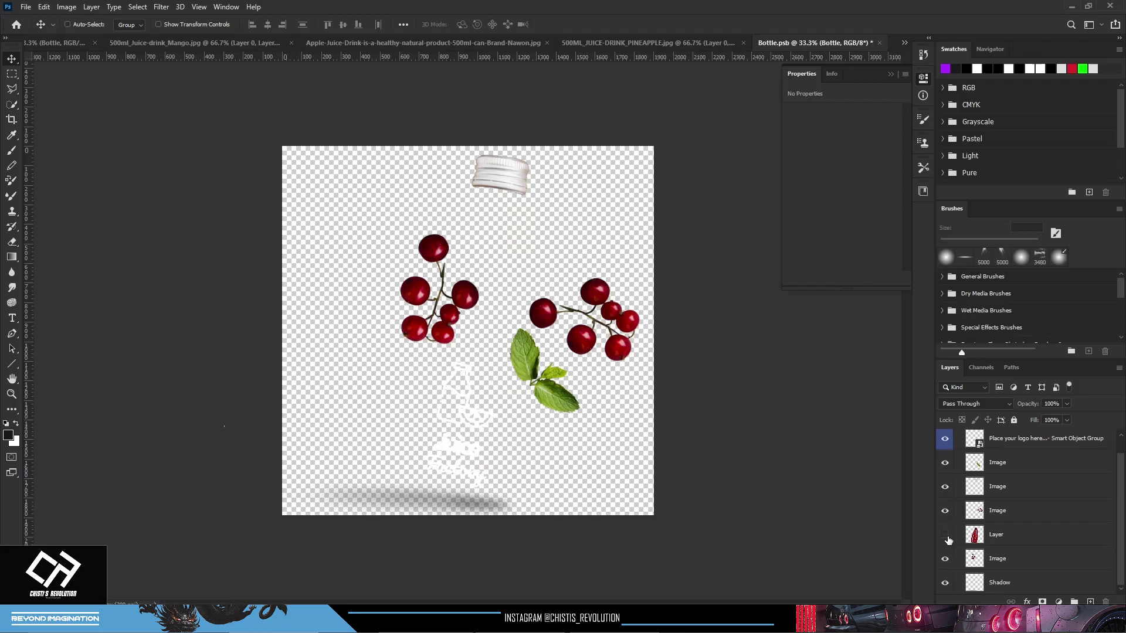
click(944, 559)
click(945, 582)
click(945, 582)
click(944, 537)
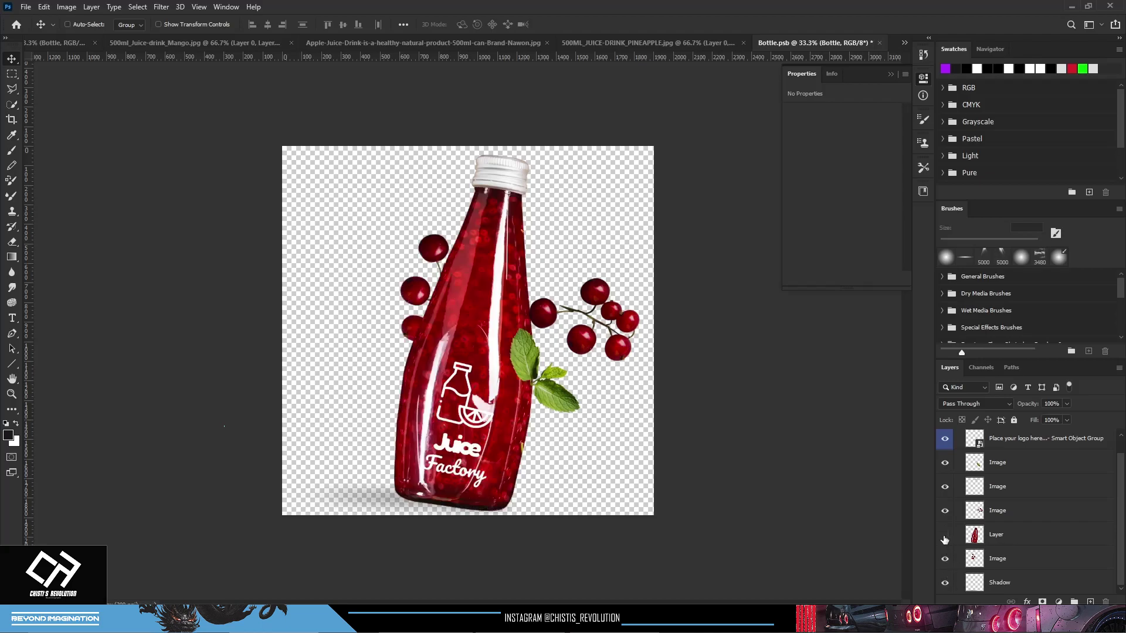
Recheck the leaf, cap, cherry and shadow layers, leaving the bottle cap hidden
click(945, 463)
click(945, 487)
click(945, 486)
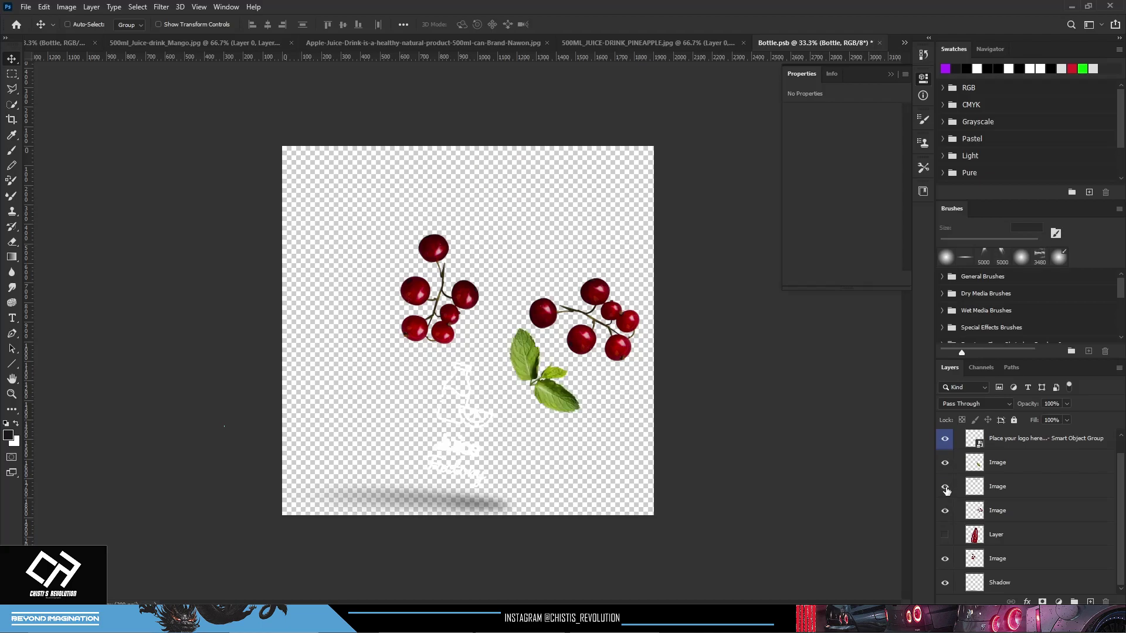
click(944, 510)
click(945, 558)
click(945, 558)
click(945, 583)
click(944, 582)
scroll(1120, 520, up, 1)
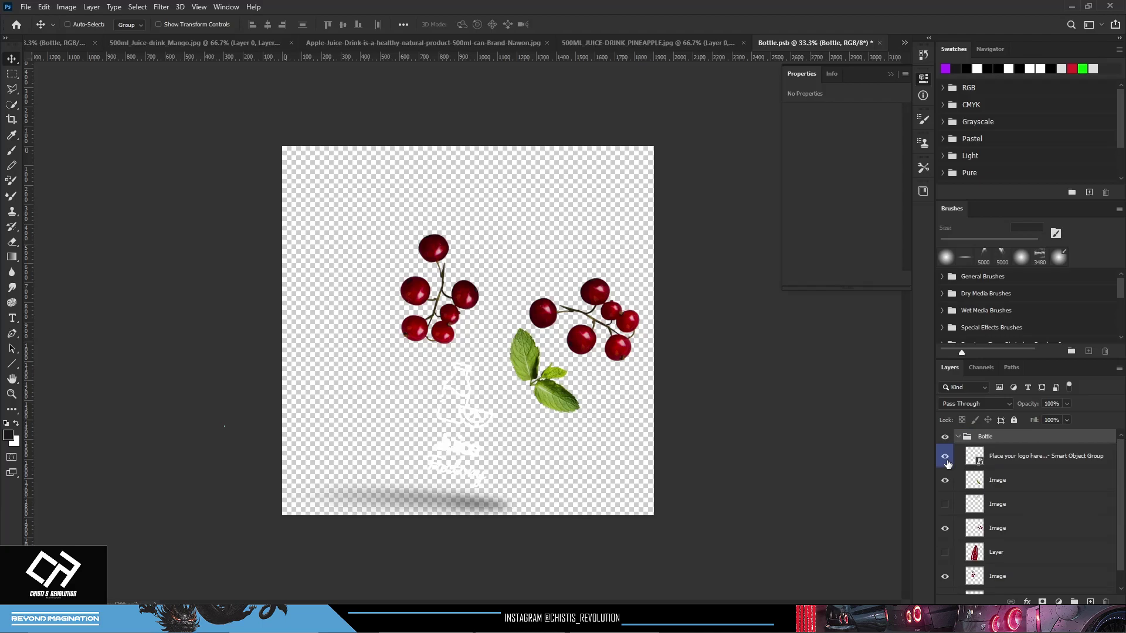
click(945, 479)
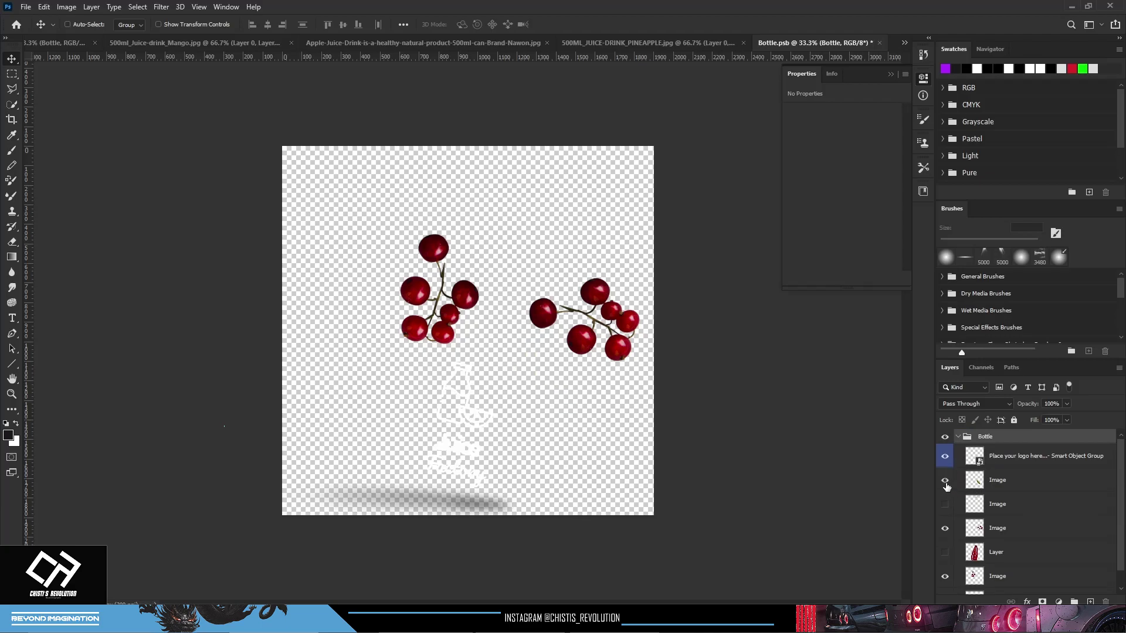
scroll(945, 498, down, 1)
click(945, 510)
scroll(945, 498, up, 1)
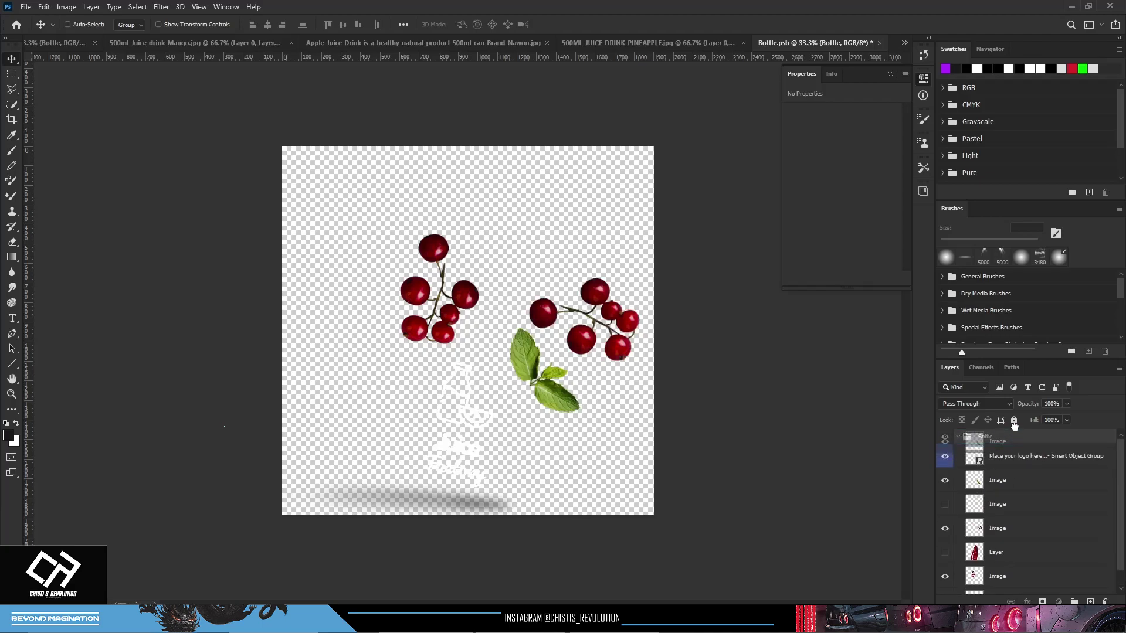
Move the leaf and cherry layers out of the Bottle group, delete the group, and bring up the mango can file
drag(1007, 487, 1003, 433)
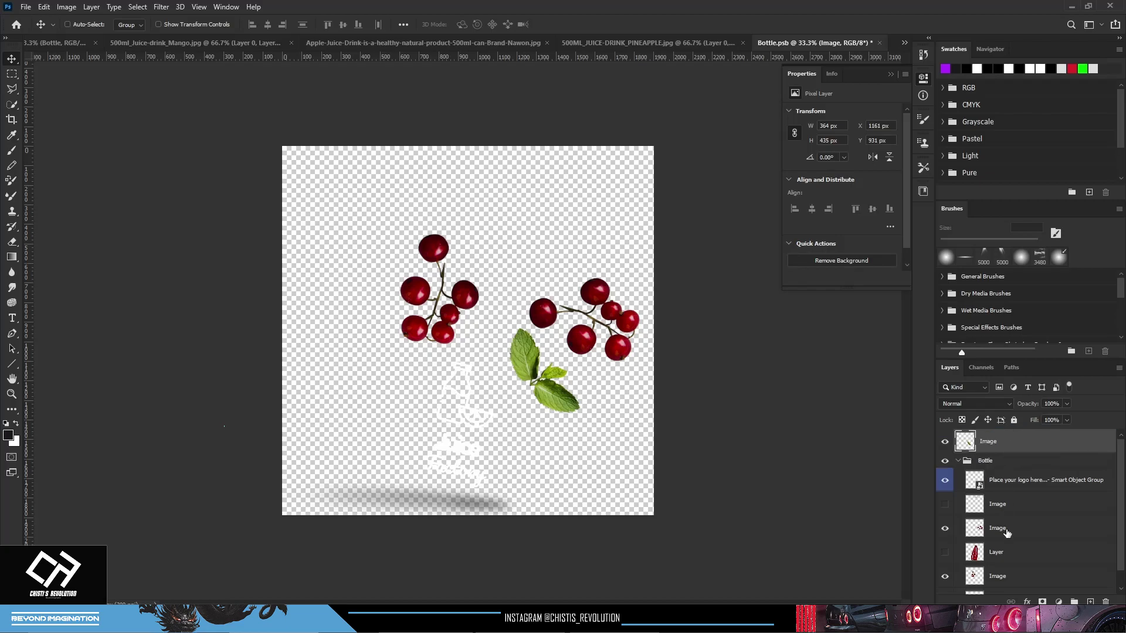
drag(1007, 533, 1007, 437)
key(Delete)
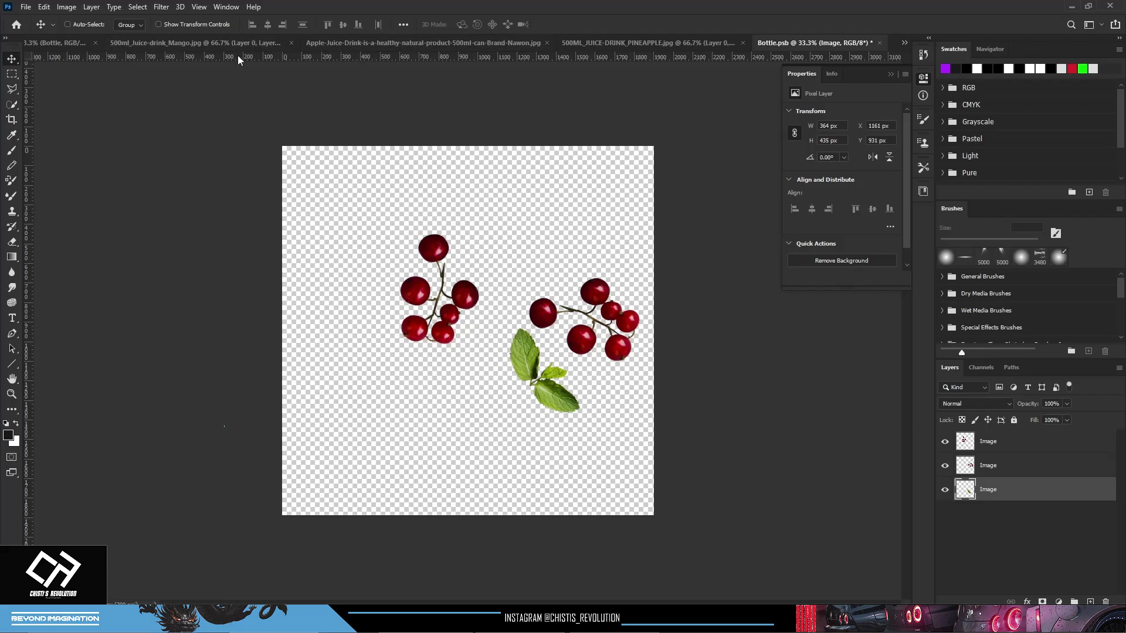
click(194, 43)
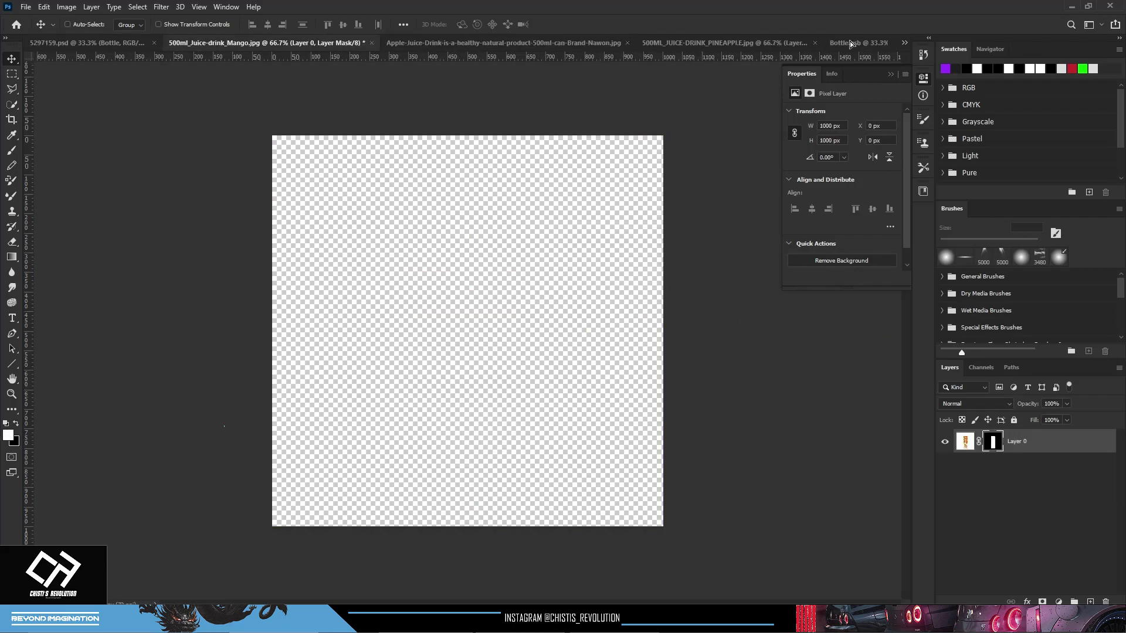
Bring the mango can into Bottle.psb, enlarged to about 171% and placed up-left
click(850, 42)
drag(480, 293, 434, 385)
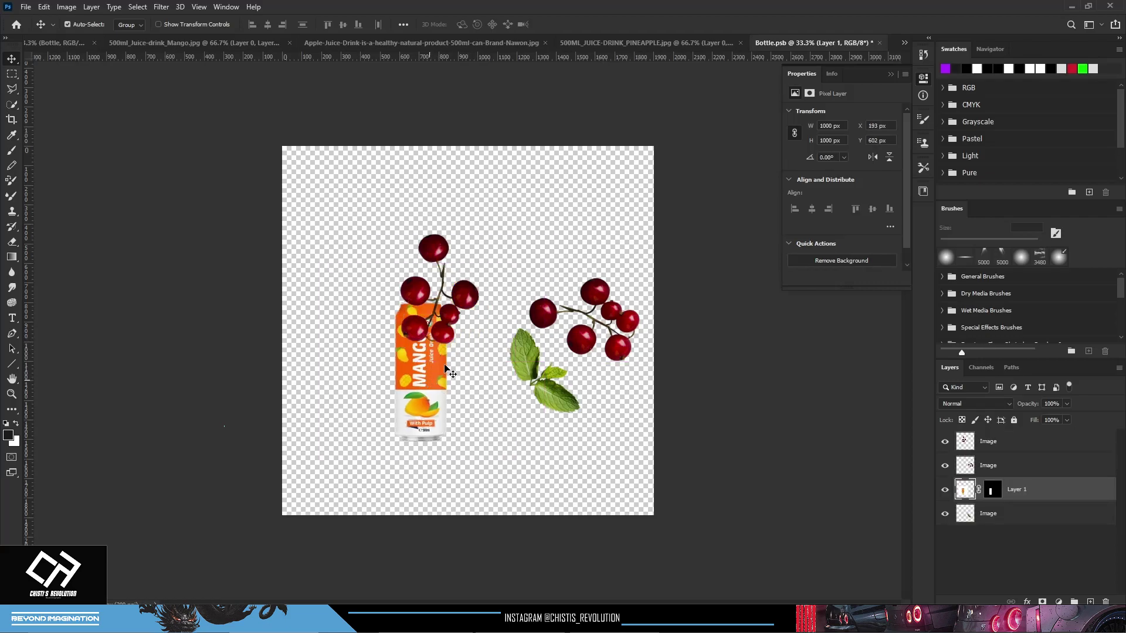
key(ctrl+t)
drag(515, 263, 578, 188)
mouse_move(423, 412)
mouse_down()
mouse_move(400, 356)
mouse_move(399, 369)
mouse_up()
click(580, 24)
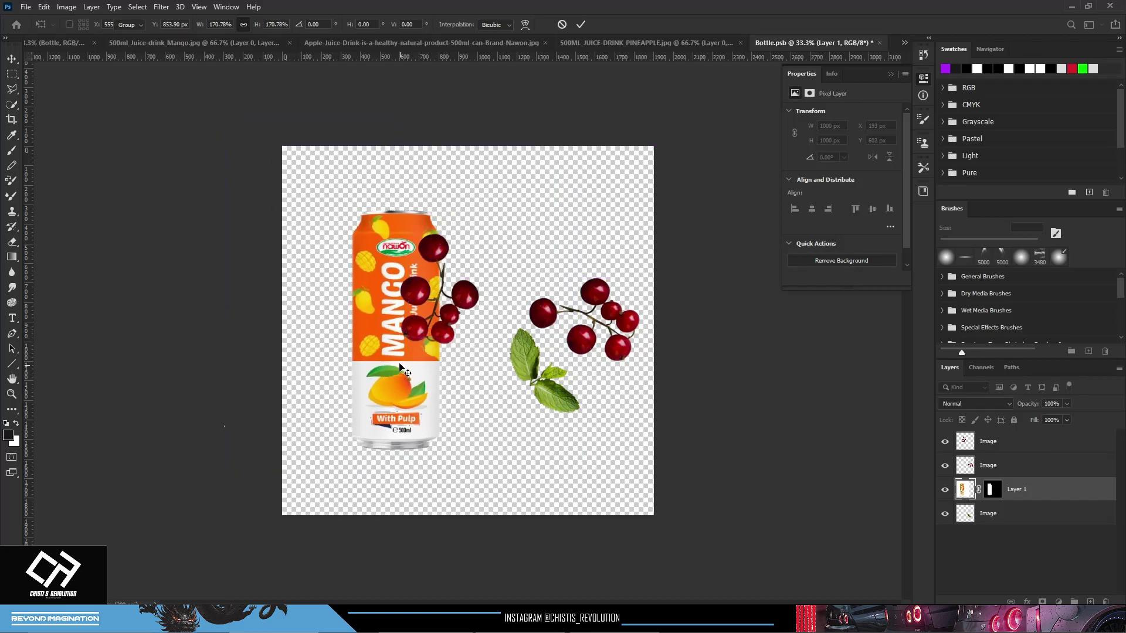
Add the pineapple can beside the mango can, enlarged to about 181%
click(642, 42)
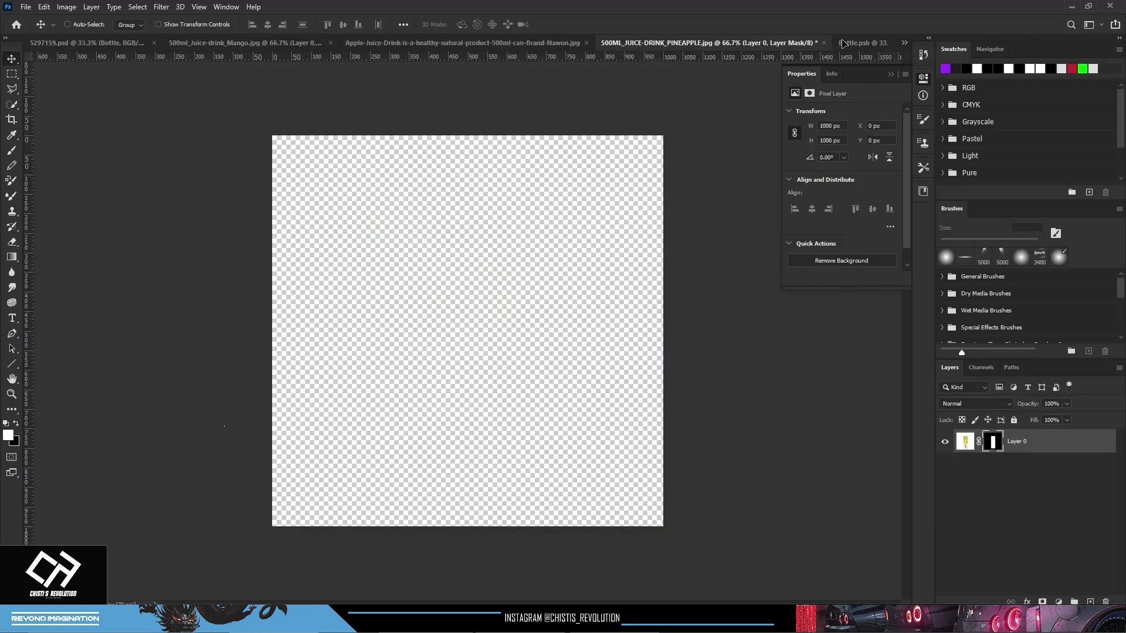
drag(851, 46, 456, 305)
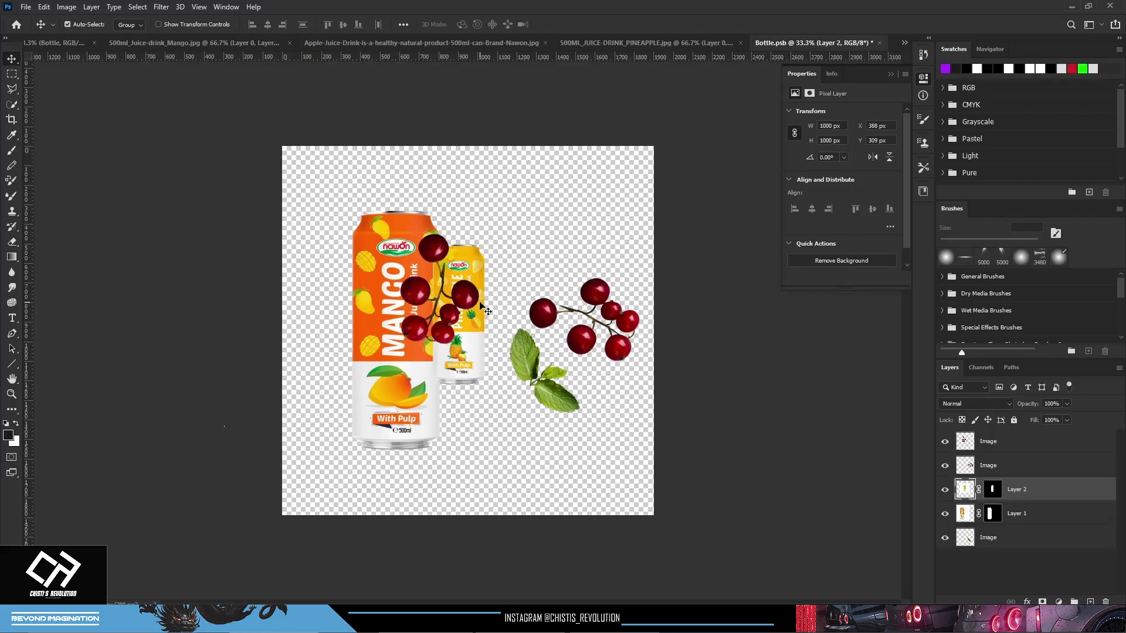
key(ctrl+t)
drag(559, 216, 622, 146)
drag(583, 214, 500, 308)
drag(623, 161, 636, 143)
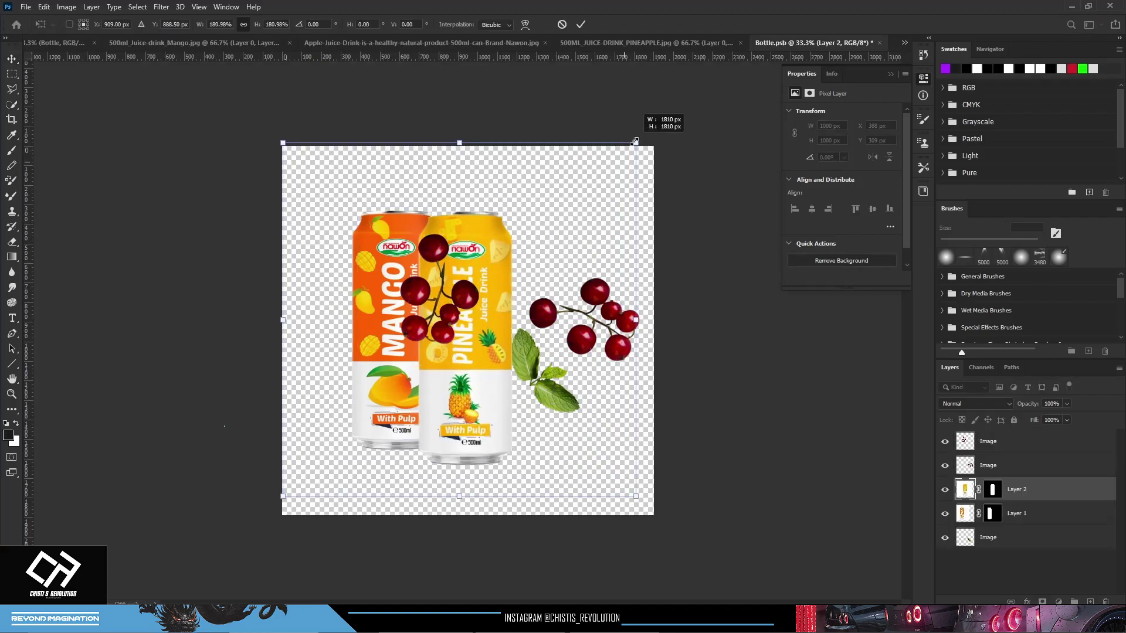
drag(489, 332, 490, 339)
click(581, 24)
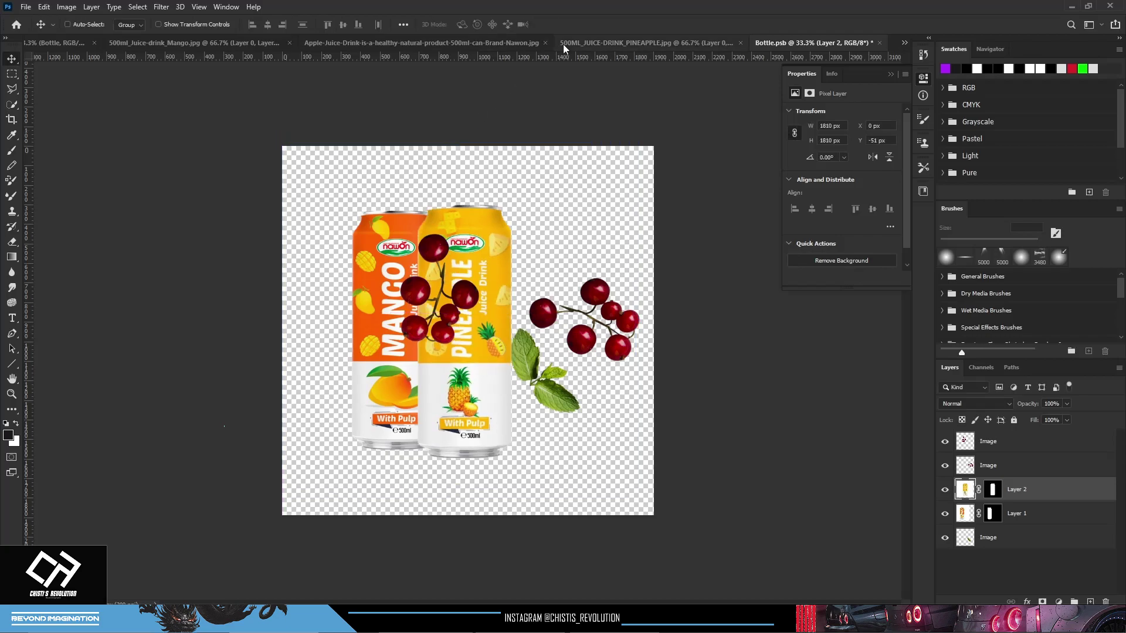
Add the apple can scaled up about 180%, with Layer 3 moved behind the pineapple can
click(491, 44)
drag(605, 190, 521, 313)
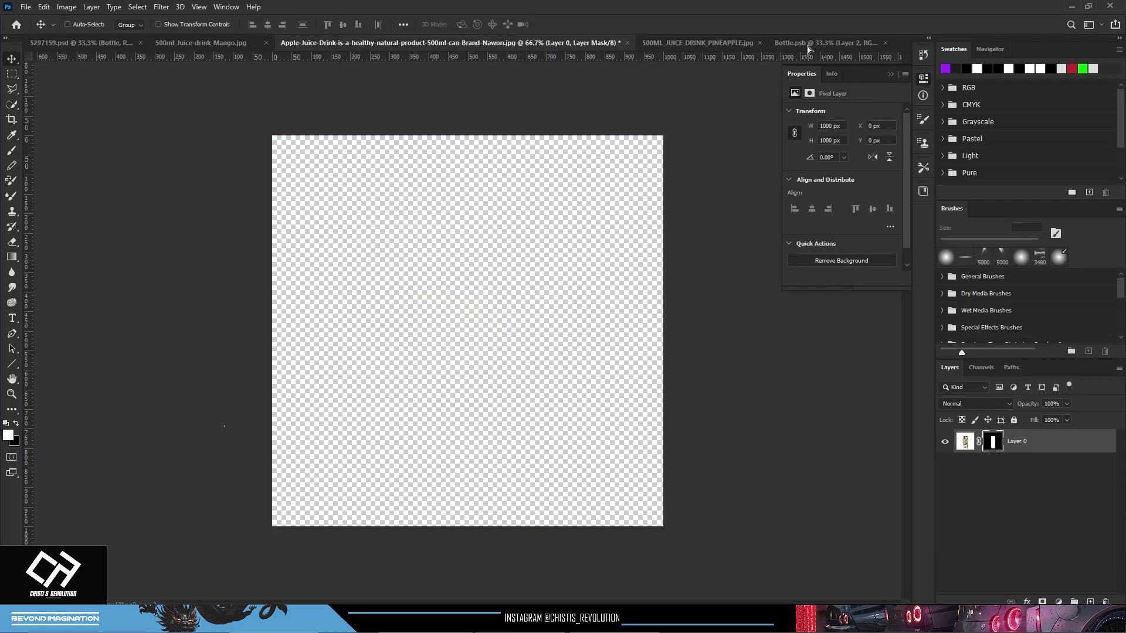
key(ctrl+t)
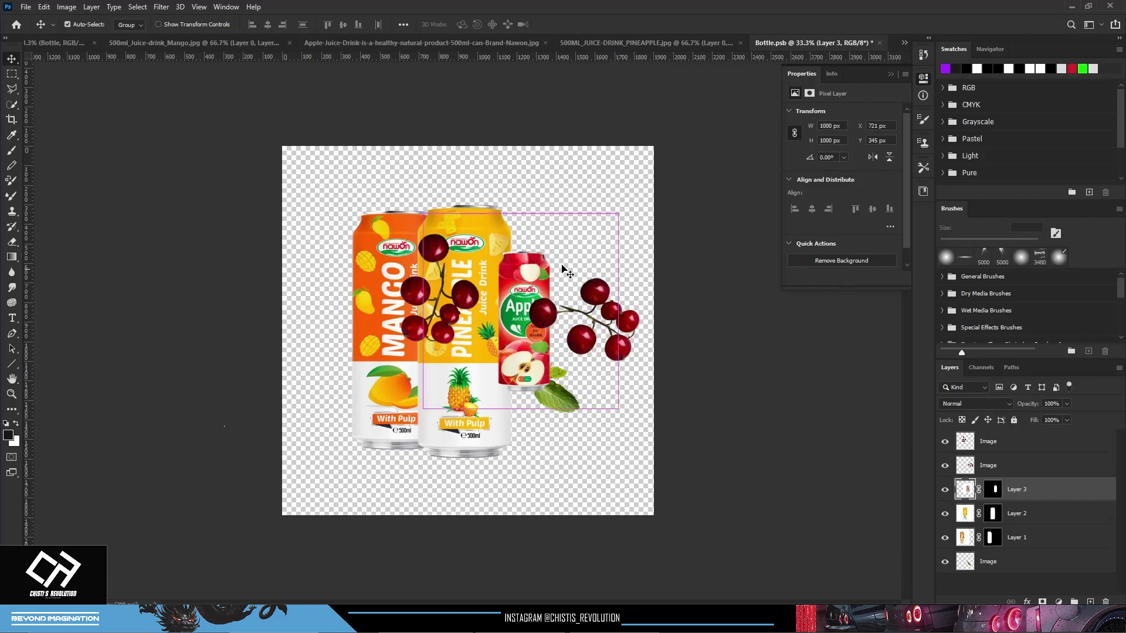
drag(617, 214, 674, 143)
drag(681, 133, 688, 126)
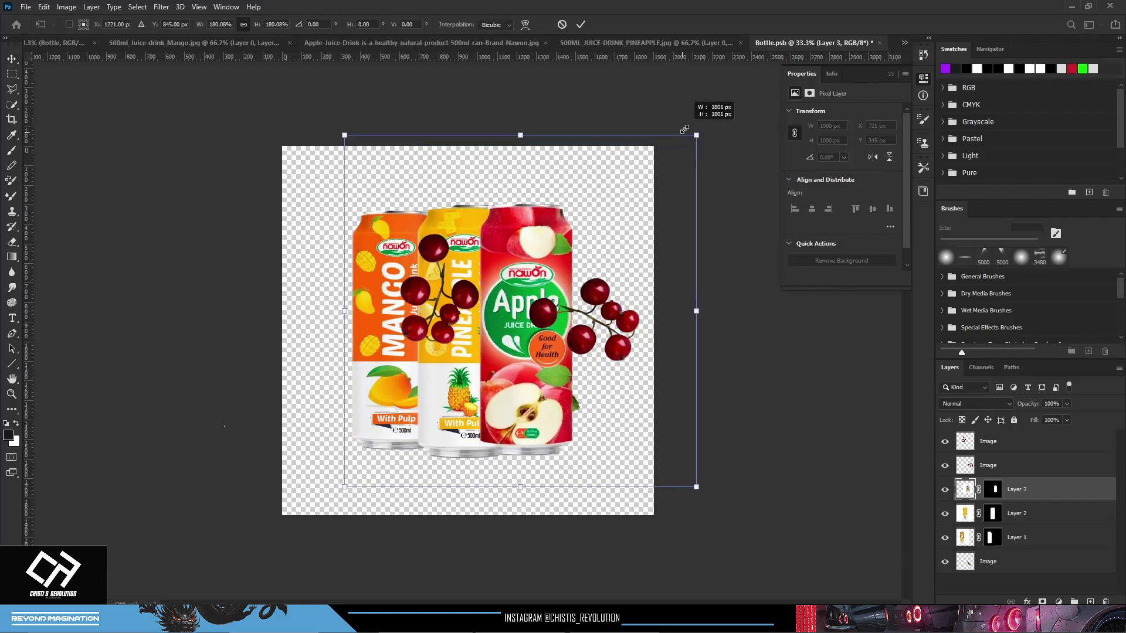
drag(1040, 497, 1042, 529)
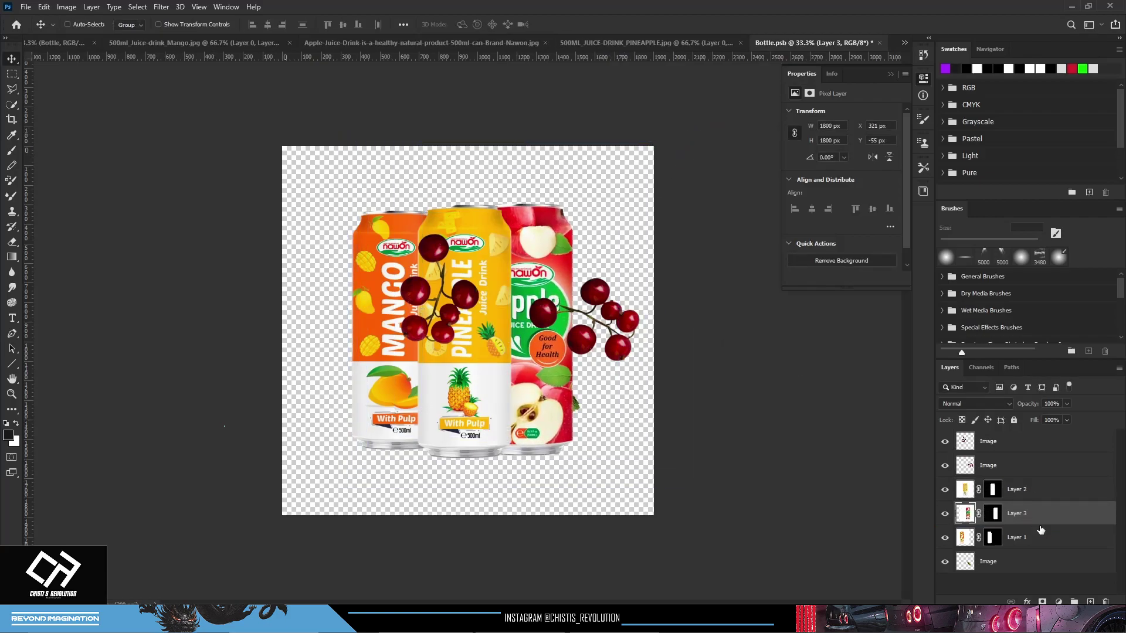
Move the two cherry clusters down onto the bases of the mango and apple cans
click(1006, 442)
key(ctrl+t)
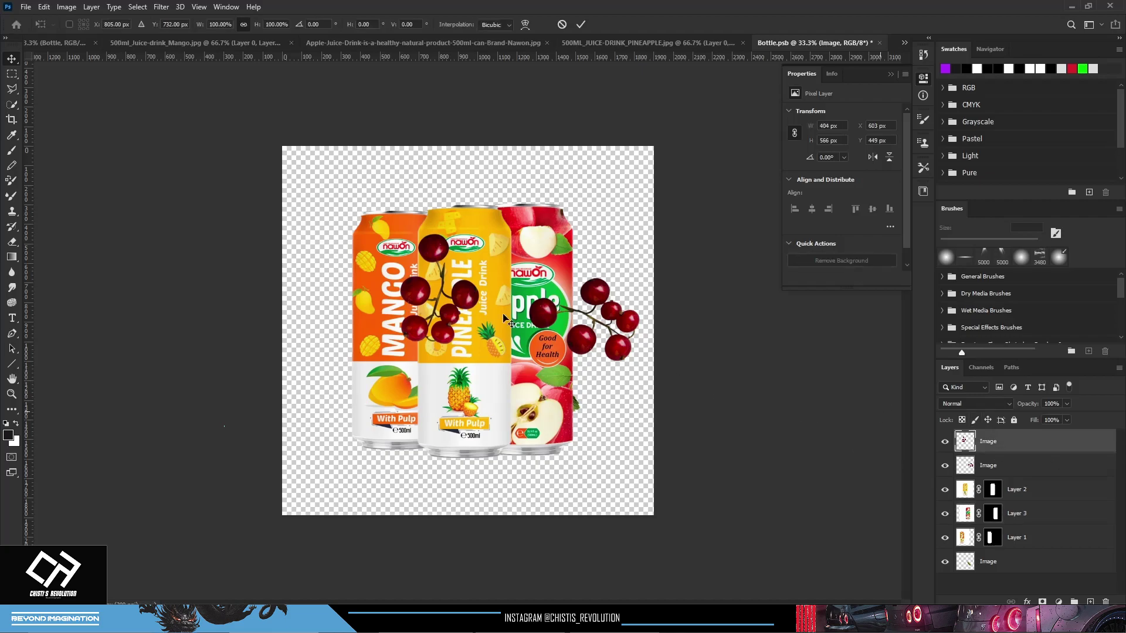
drag(444, 315, 364, 417)
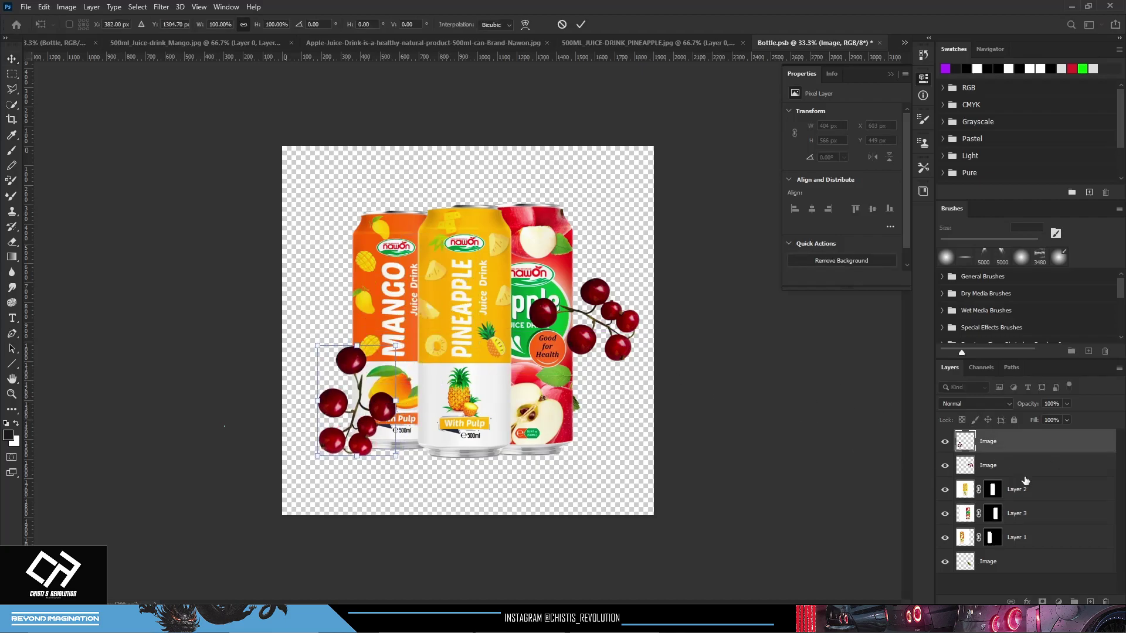
click(1009, 466)
key(ctrl+t)
mouse_move(611, 320)
mouse_down()
mouse_move(583, 413)
mouse_move(582, 375)
mouse_up()
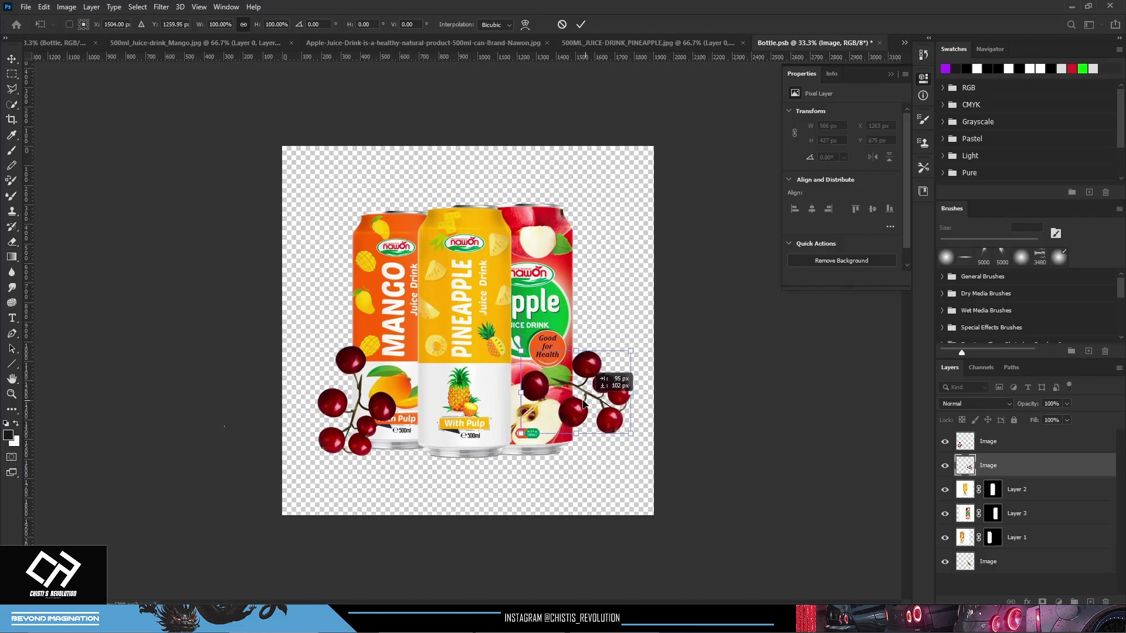
drag(578, 392, 583, 404)
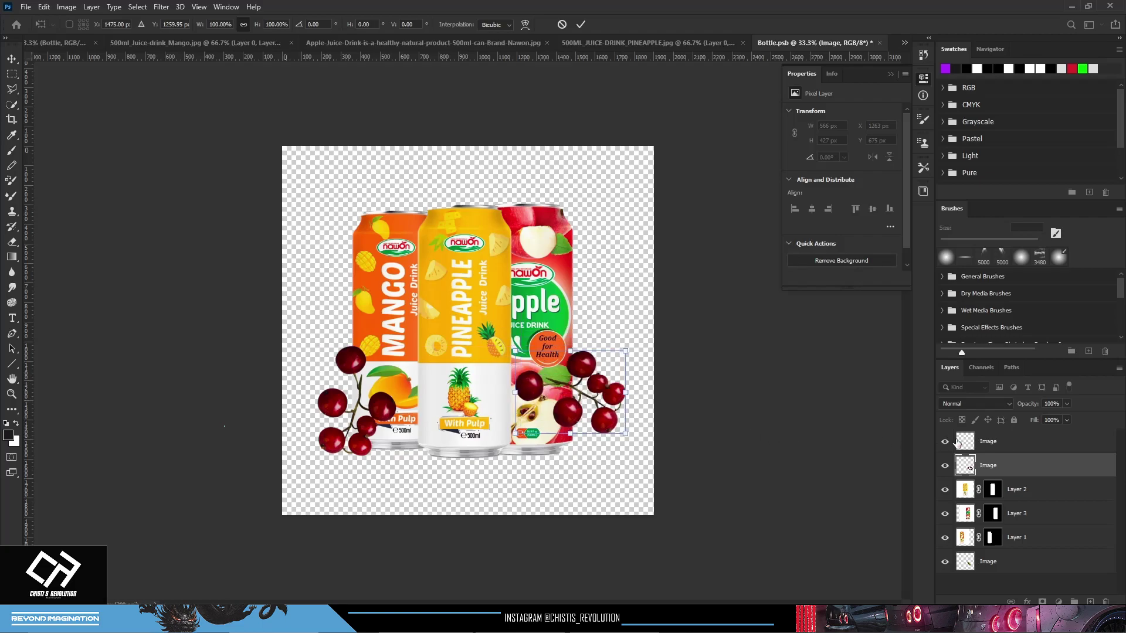
Save the Bottle file and return to the 5297159.psd juice poster
key(ctrl+s)
click(514, 231)
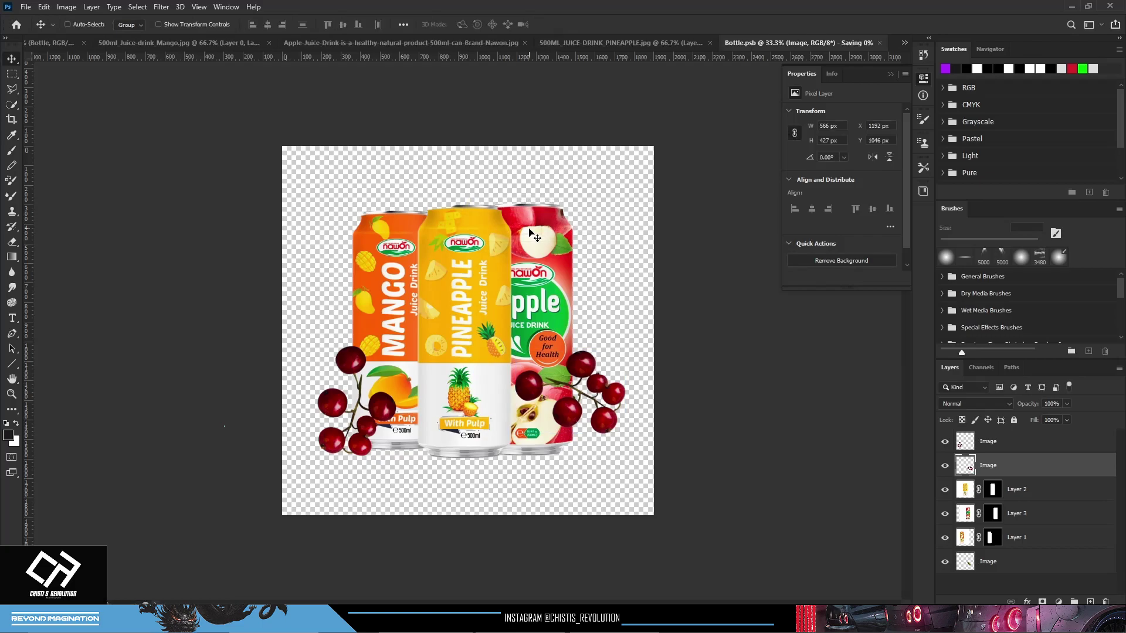
click(74, 43)
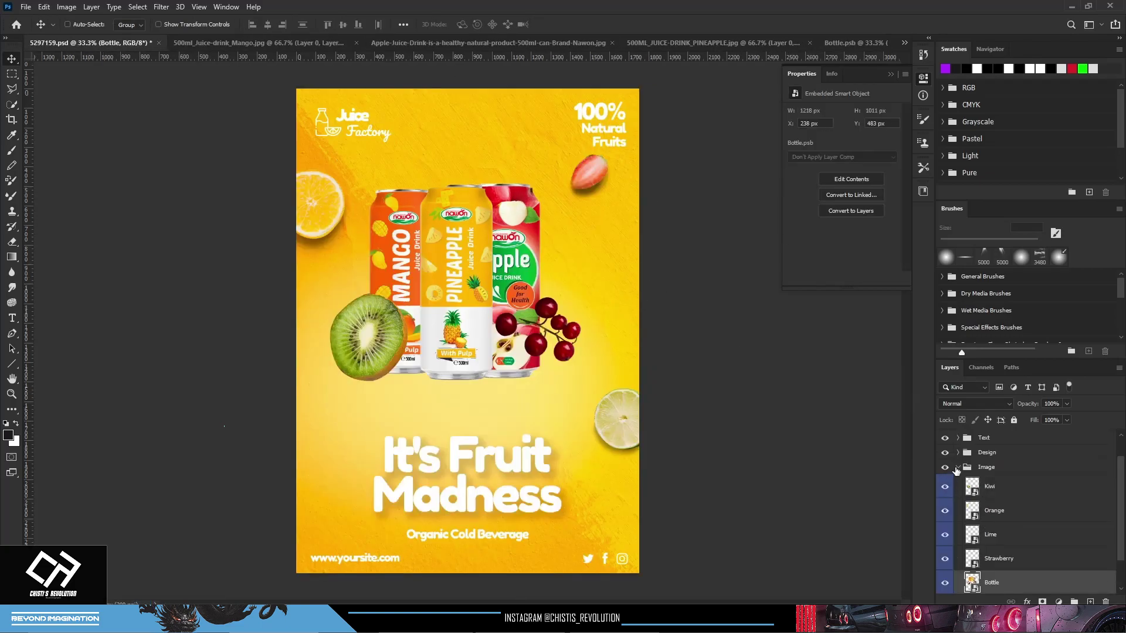
Move the Image group lower, scale it to 112.95%, and nudge it slightly left
click(957, 468)
key(ctrl+t)
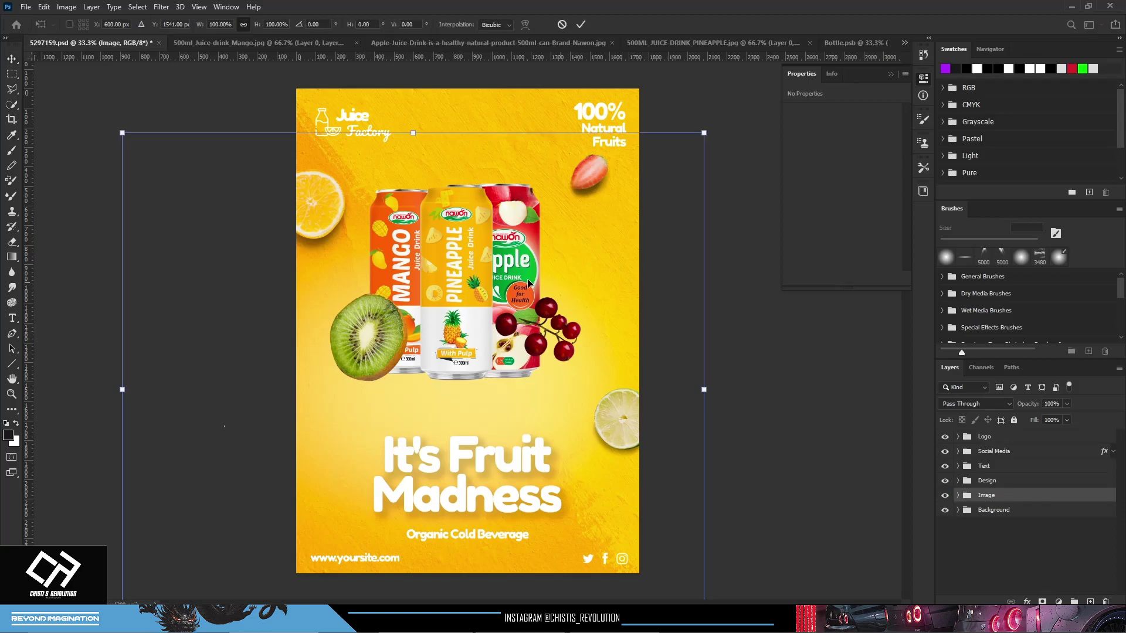
drag(527, 276, 536, 313)
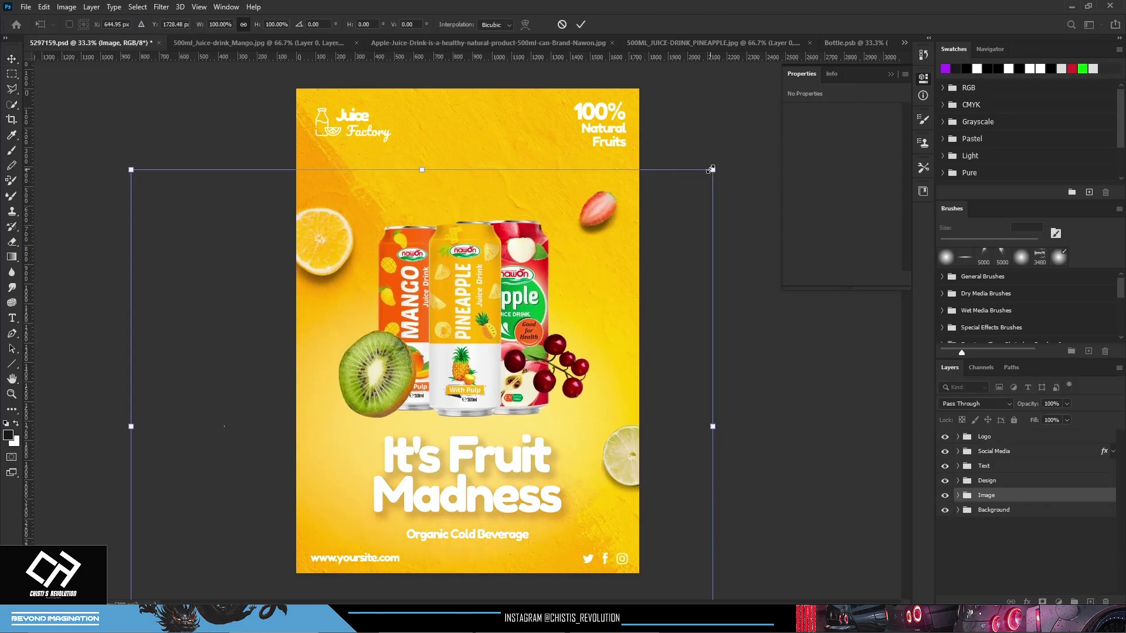
drag(713, 169, 744, 132)
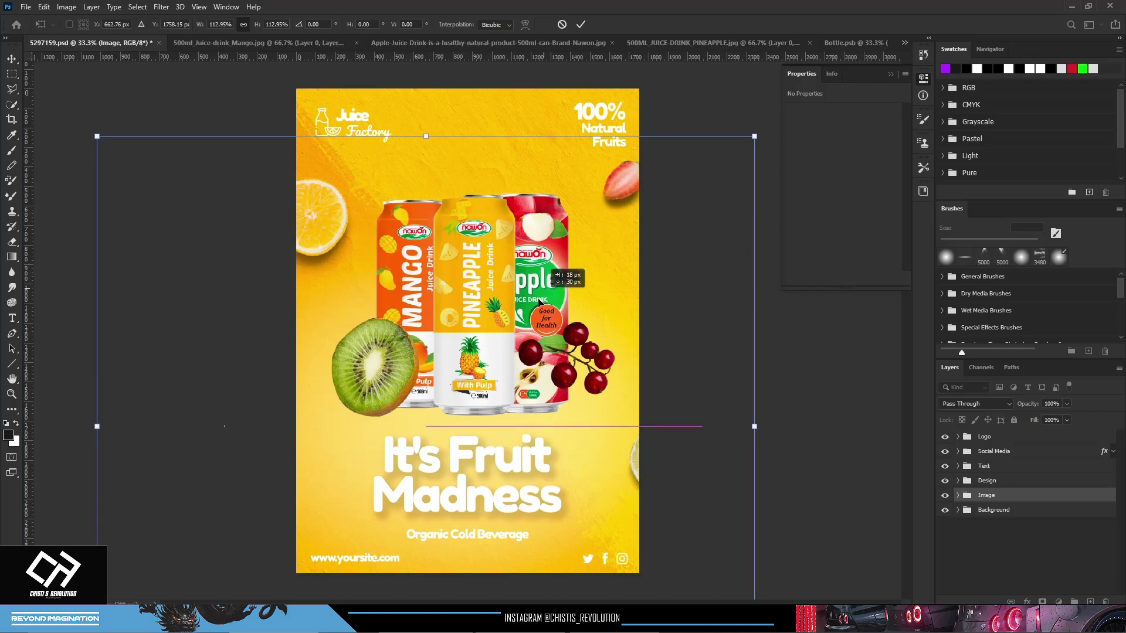
drag(544, 287, 535, 287)
key(Return)
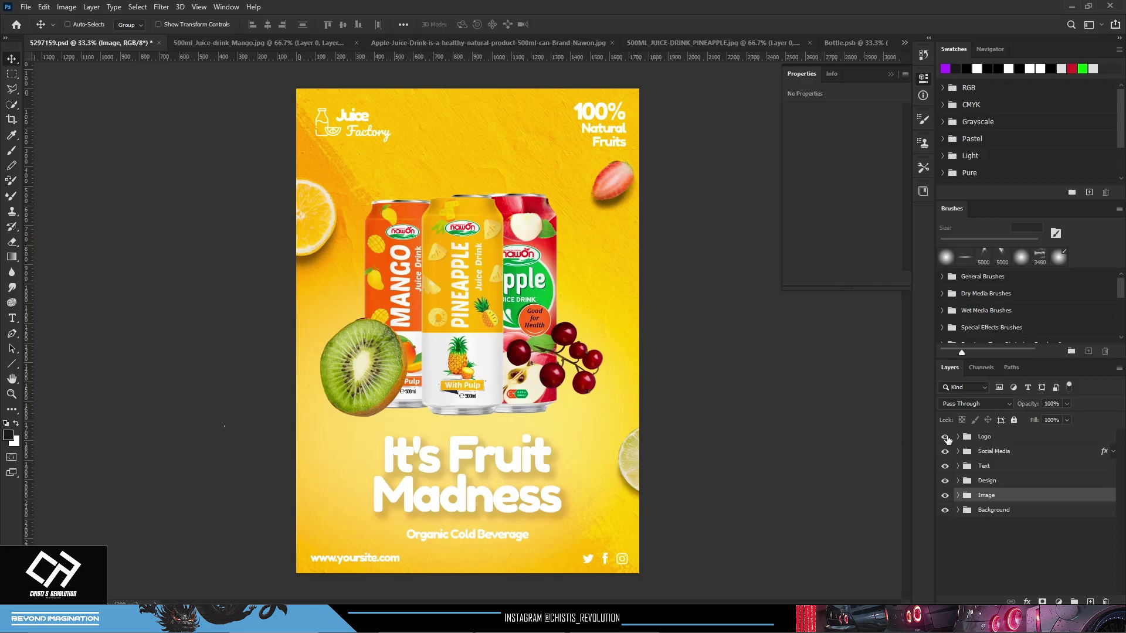
click(945, 437)
Open the logo smart object, move the bottle-and-lemon icon off canvas, and hide the Juice and Factory text
click(958, 437)
double_click(971, 452)
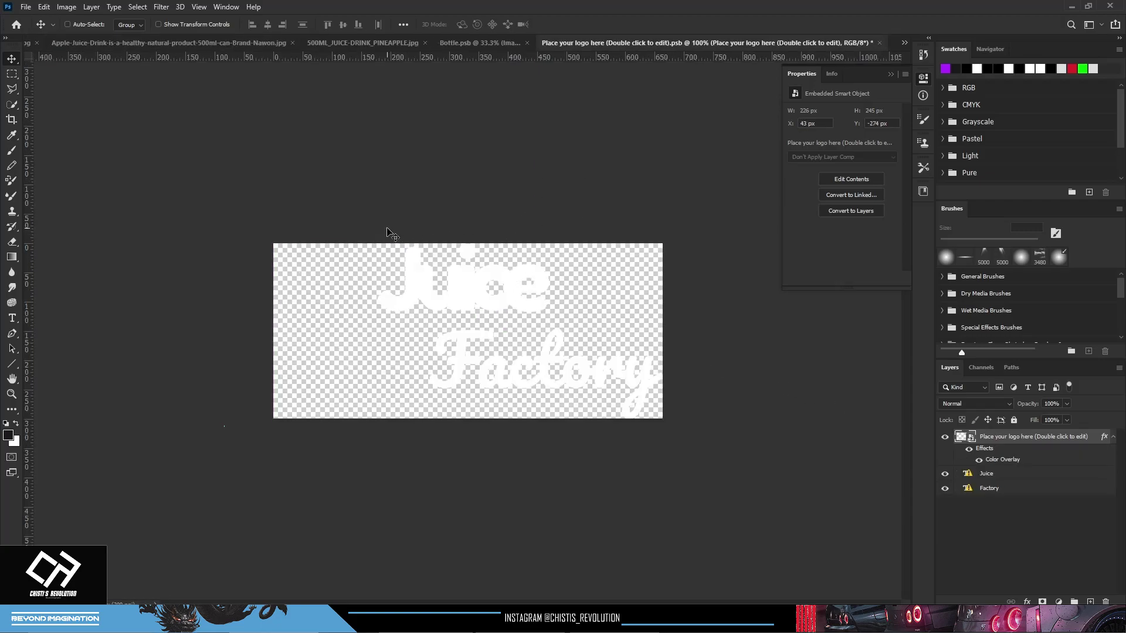
drag(514, 293, 719, 269)
drag(945, 478, 946, 494)
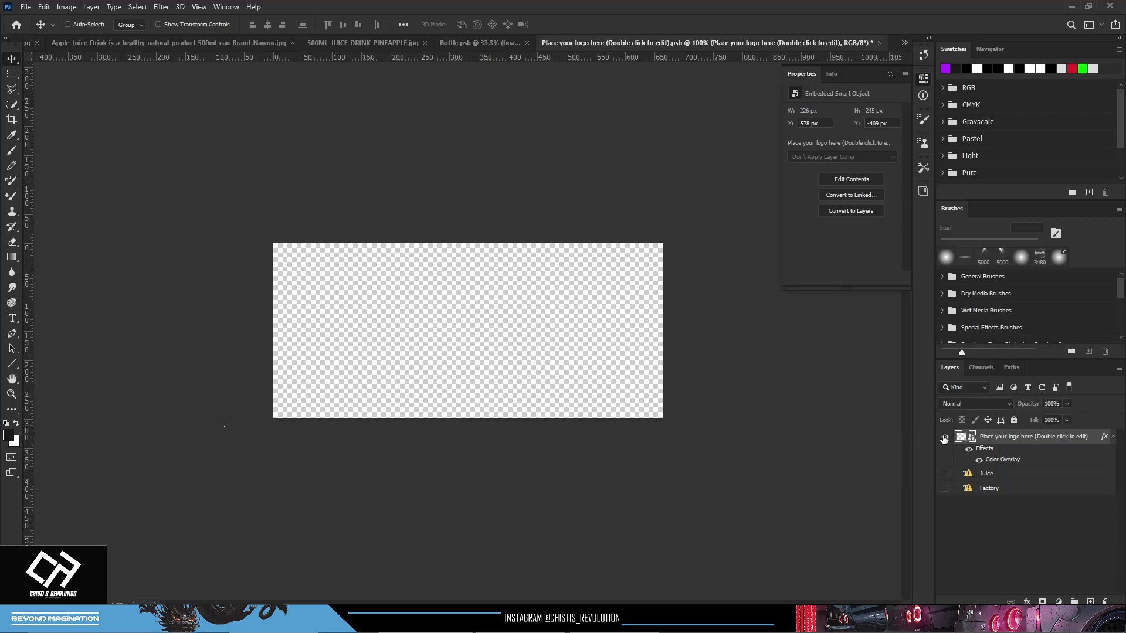
Place the embedded file NEW CR LOGO-01.png into the logo smart object
click(26, 7)
click(41, 213)
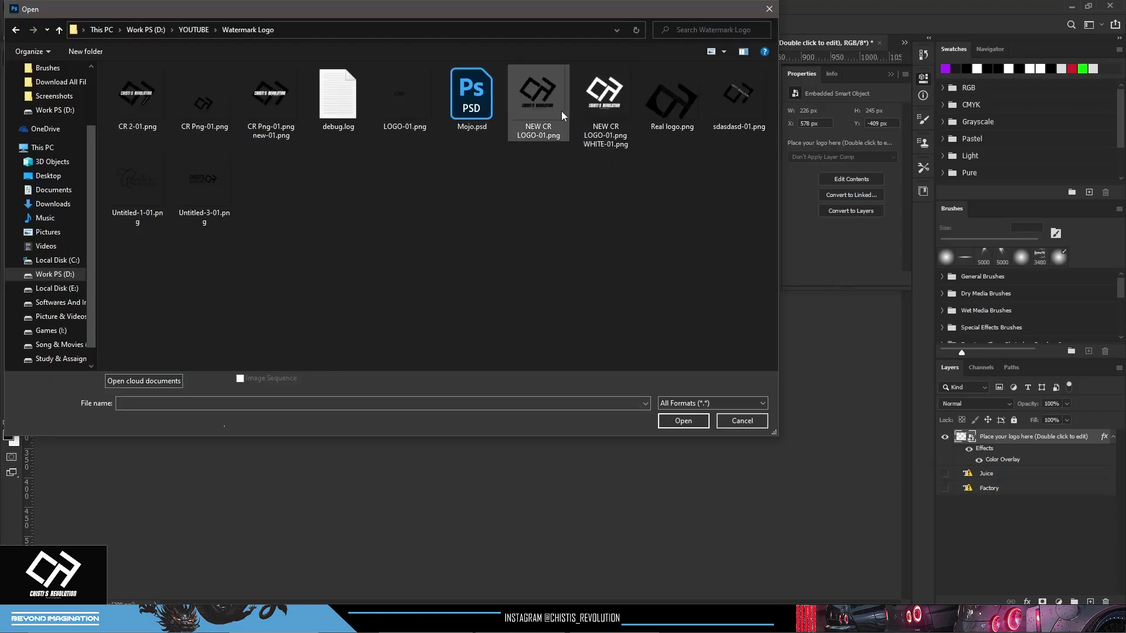
double_click(561, 110)
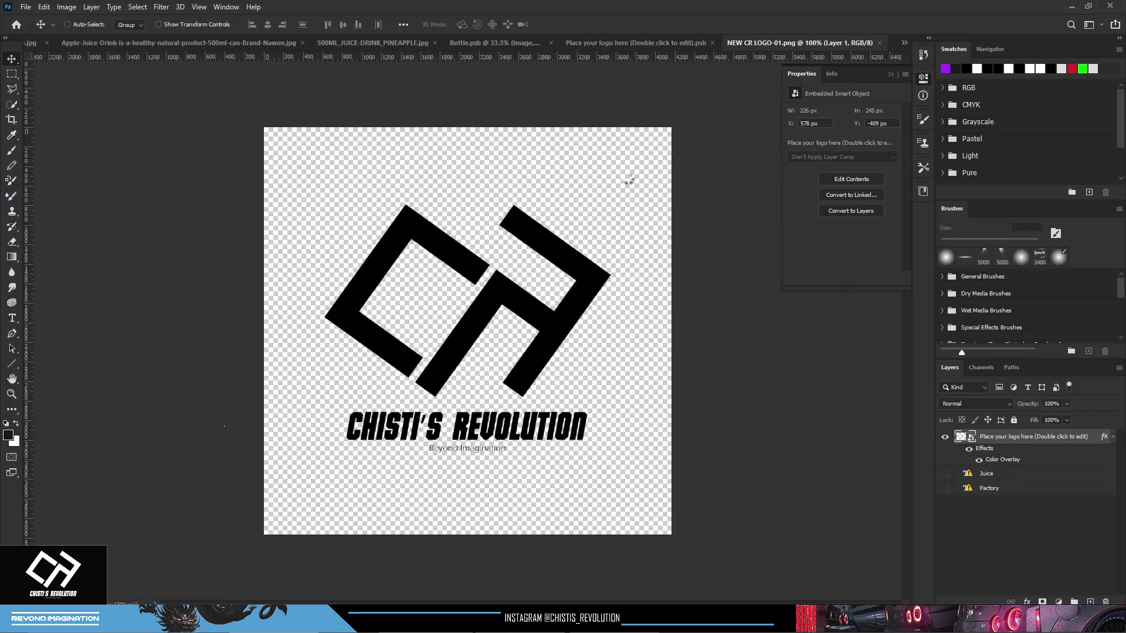
mouse_move(567, 258)
mouse_down()
mouse_move(637, 44)
mouse_move(515, 315)
mouse_move(584, 271)
mouse_up()
click(619, 254)
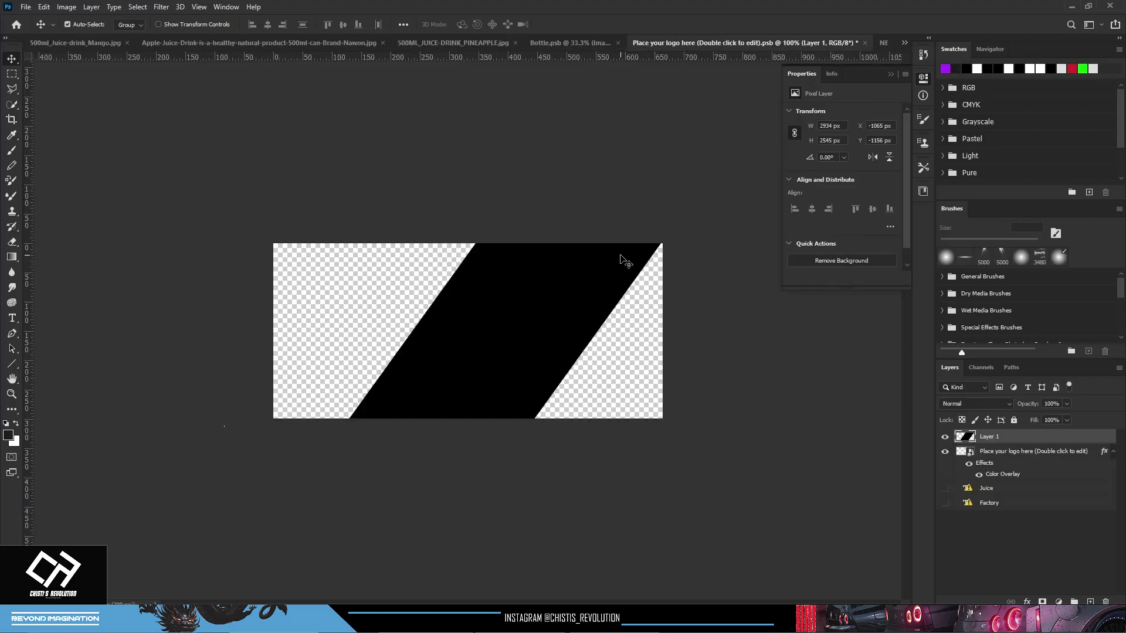
Scale the black CR logo down, centre it on the canvas, and save
key(ctrl+t)
drag(589, 312, 408, 385)
mouse_move(415, 559)
mouse_down()
mouse_move(645, 205)
mouse_move(546, 297)
mouse_up()
mouse_move(663, 222)
mouse_down()
mouse_move(226, 543)
mouse_move(273, 458)
mouse_move(201, 540)
mouse_up()
mouse_move(193, 584)
mouse_down()
mouse_move(495, 286)
mouse_move(510, 294)
mouse_up()
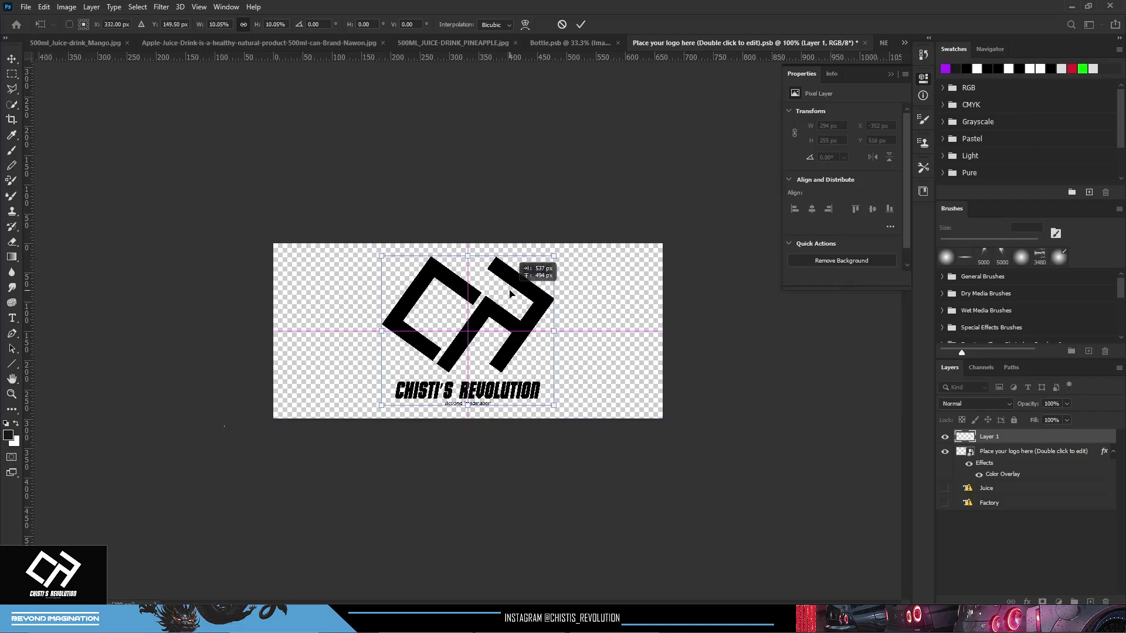
key(Return)
key(ctrl+s)
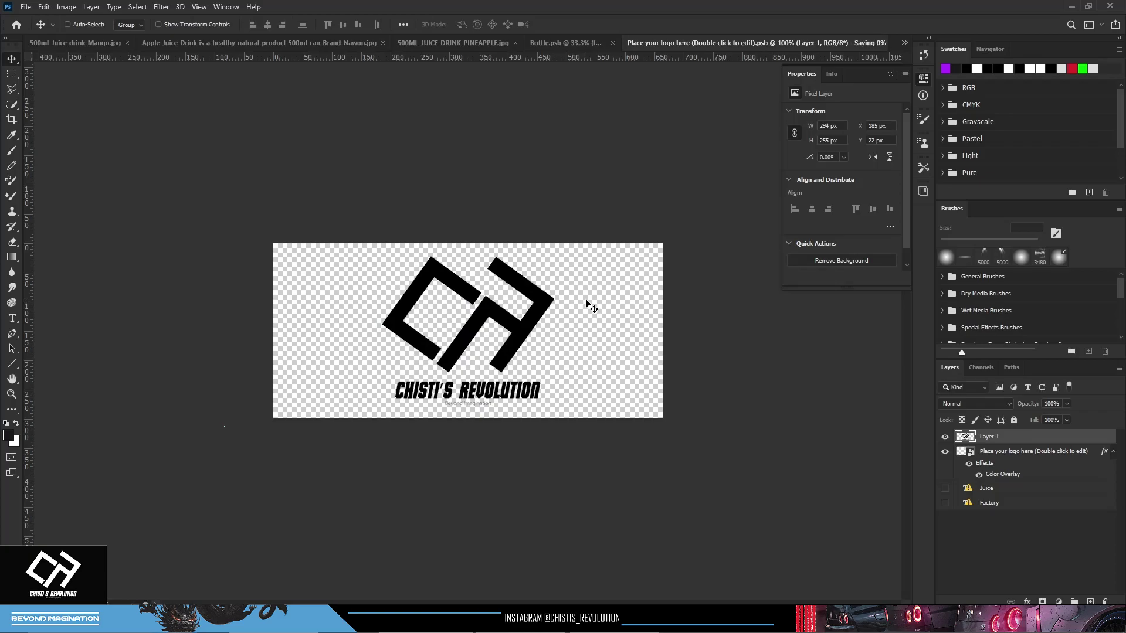
Return to the 5297159.psd juice poster document
click(78, 44)
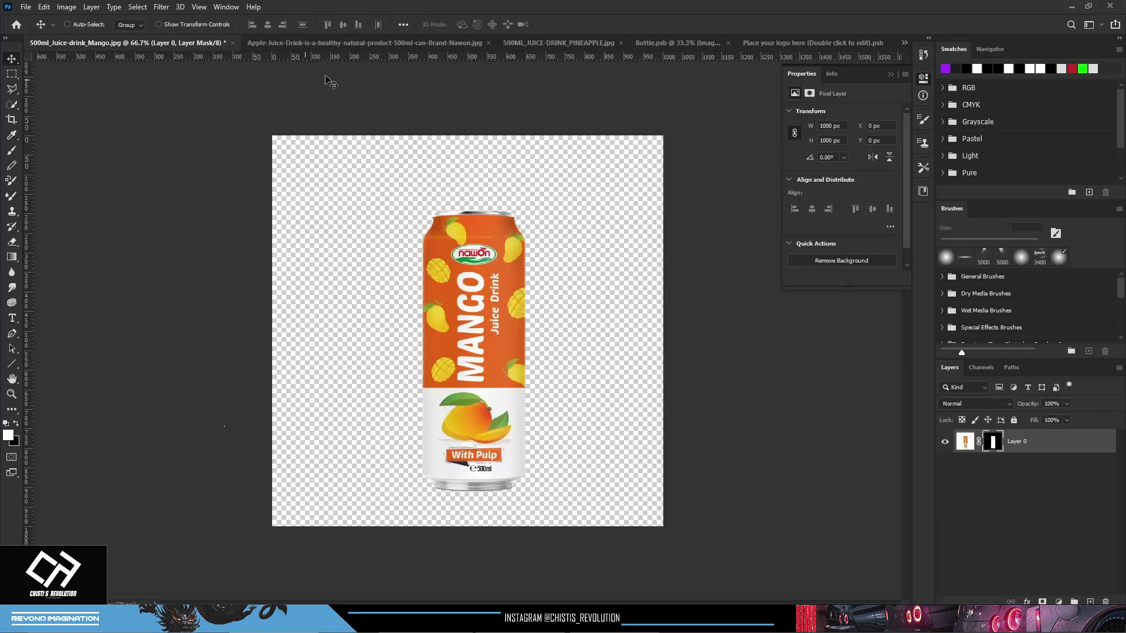
click(905, 43)
click(804, 43)
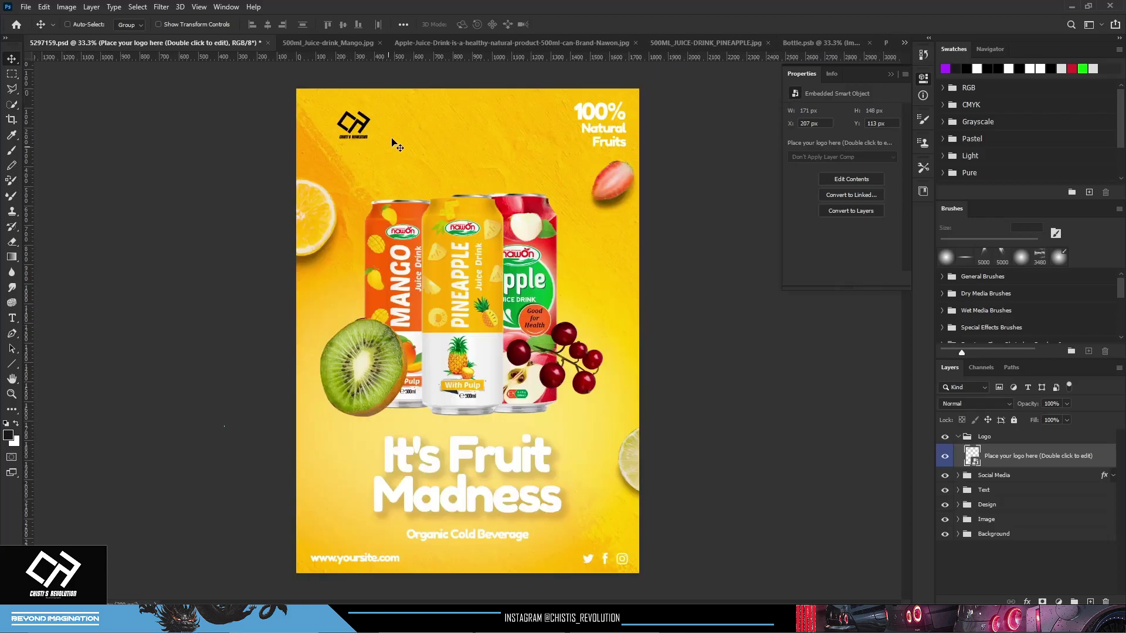
Give the logo layer a white Color Overlay layer style
double_click(1112, 464)
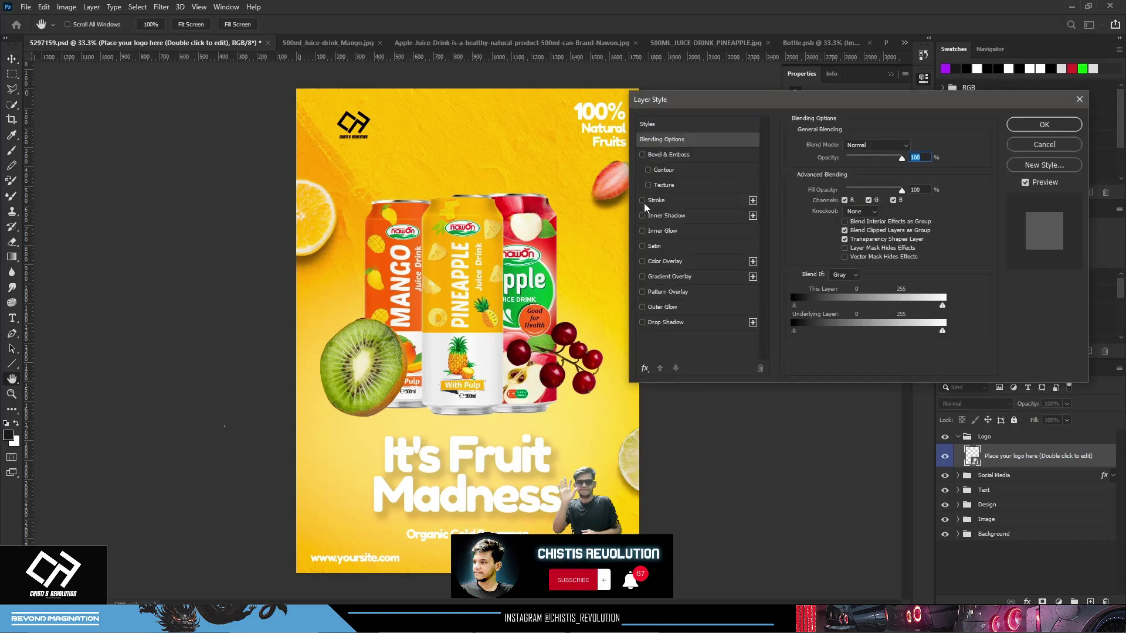
click(642, 261)
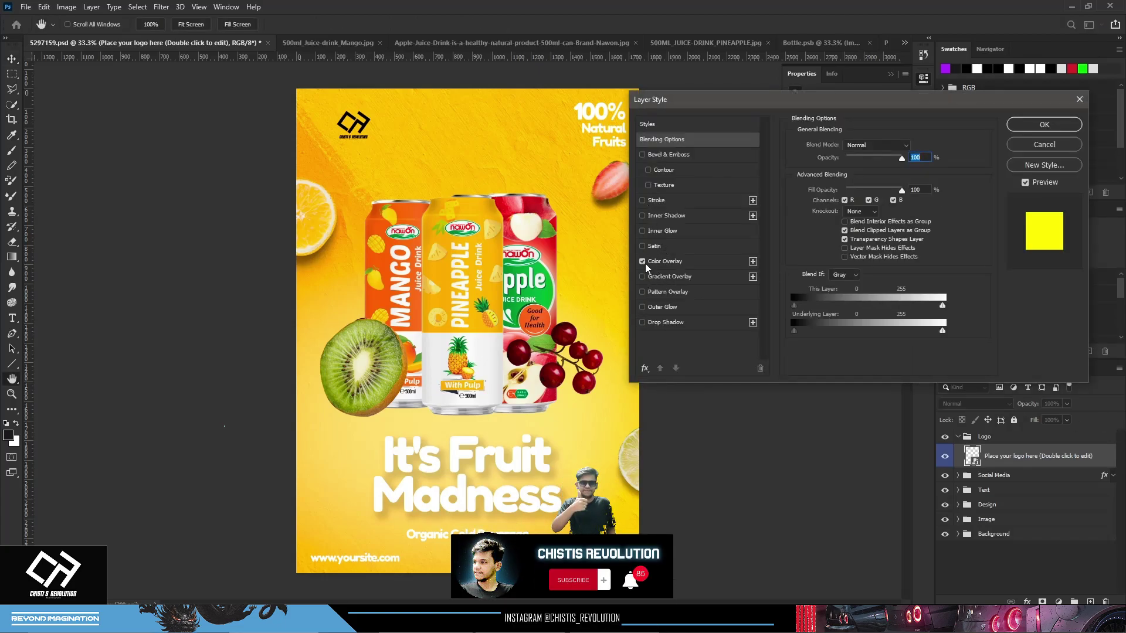
click(664, 261)
click(918, 147)
click(722, 150)
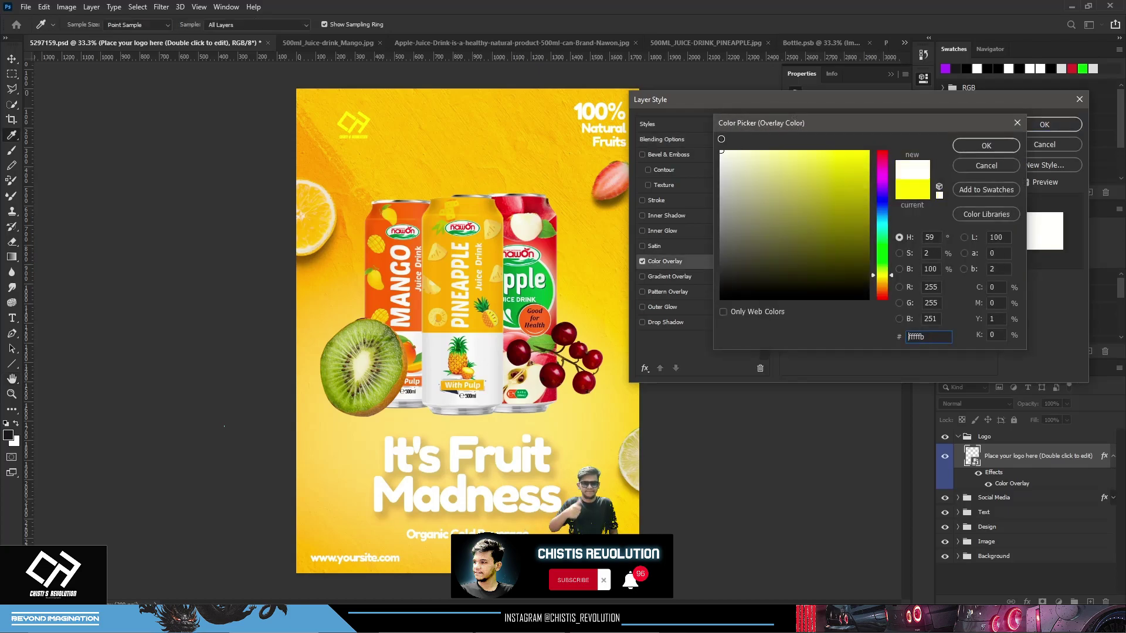
click(984, 126)
click(1044, 124)
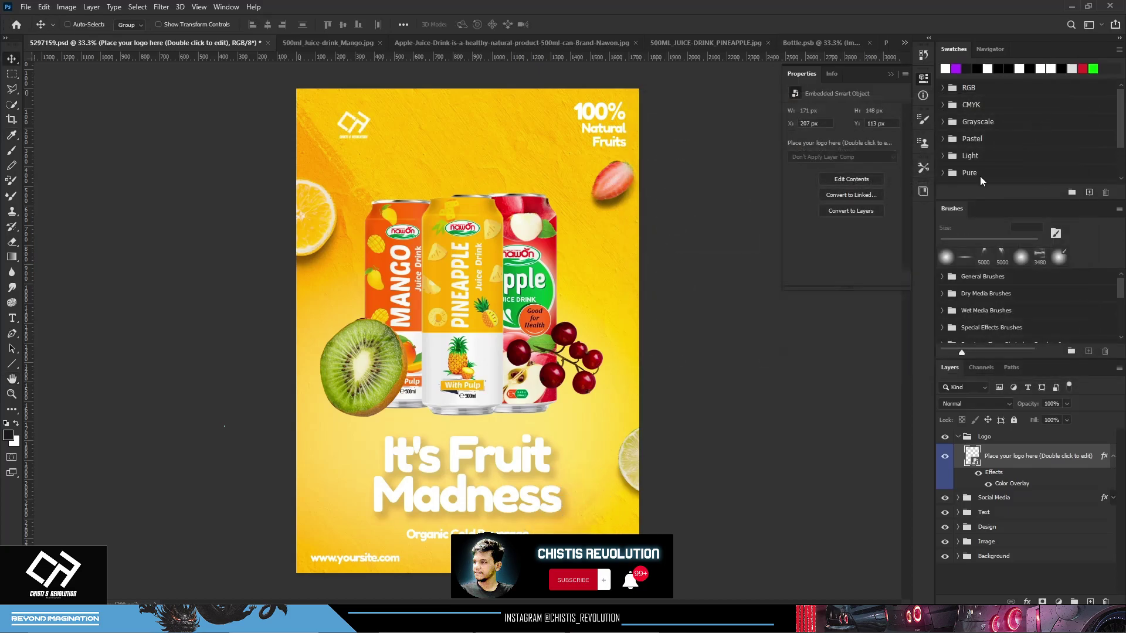
click(983, 437)
Enlarge the logo slightly in the poster's top-left corner
key(ctrl+t)
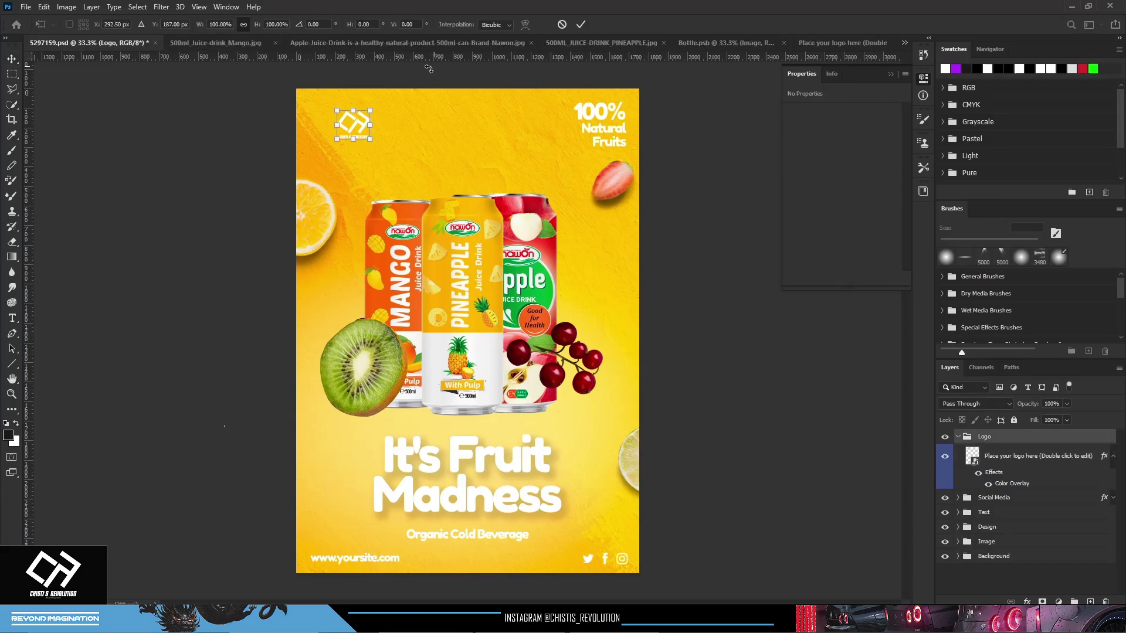
drag(372, 107, 377, 102)
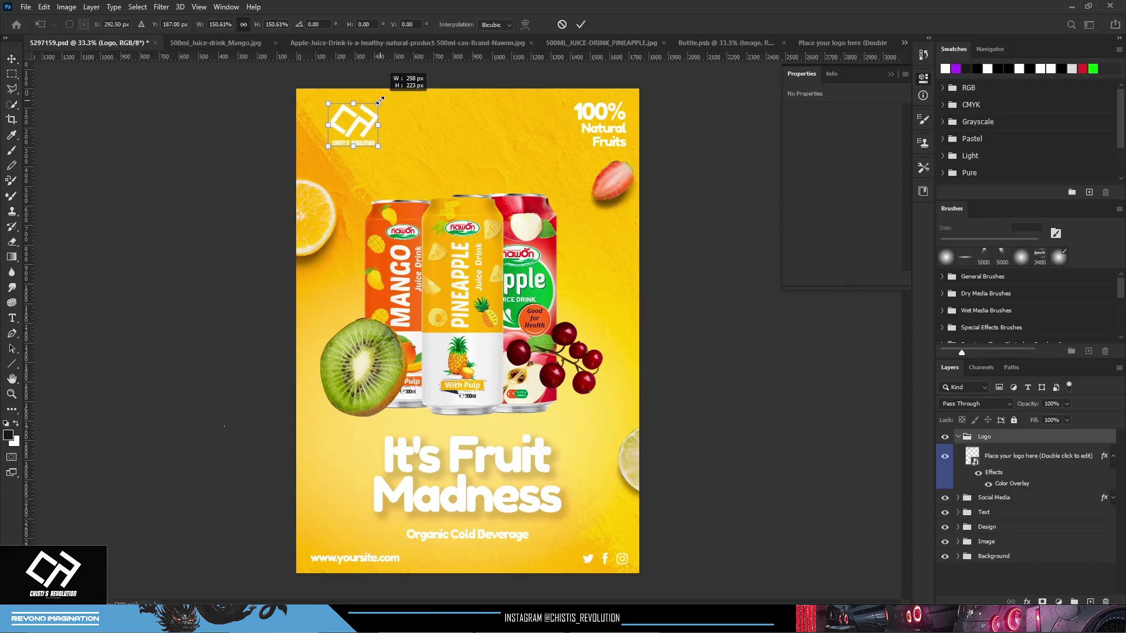
key(Return)
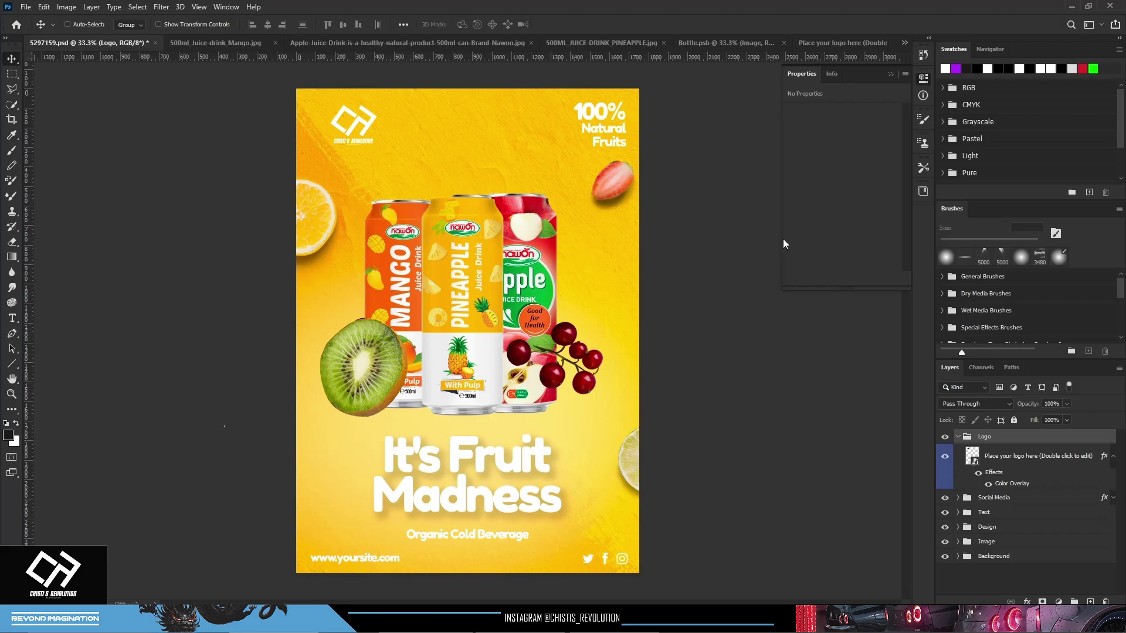
Collapse the Logo group and inspect the poster text and Design group layers
click(957, 438)
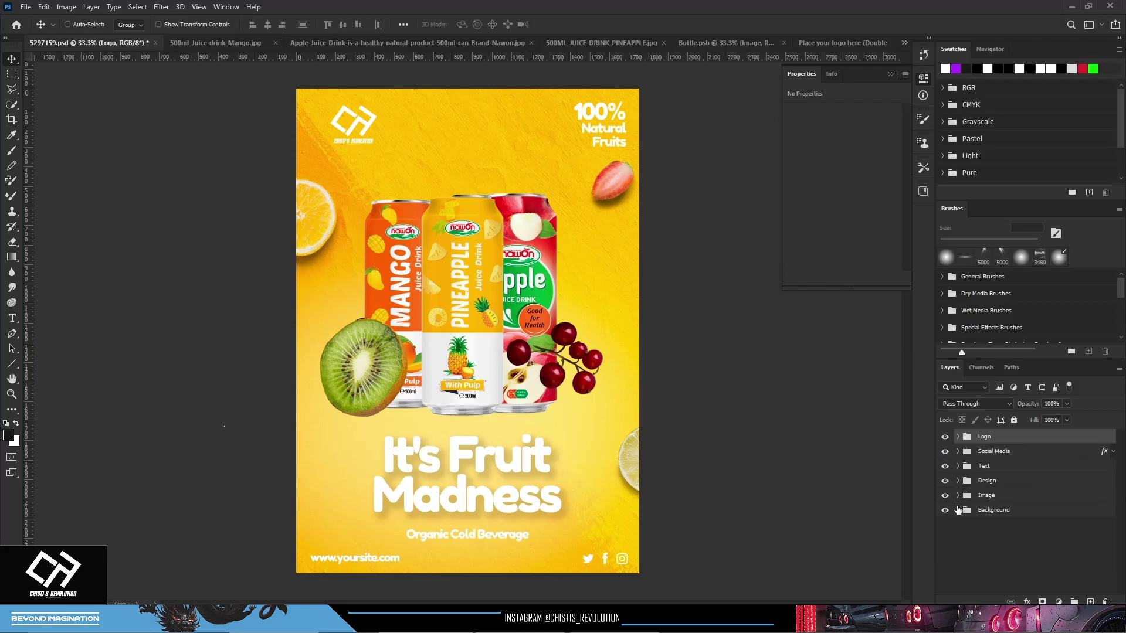
click(946, 467)
click(958, 481)
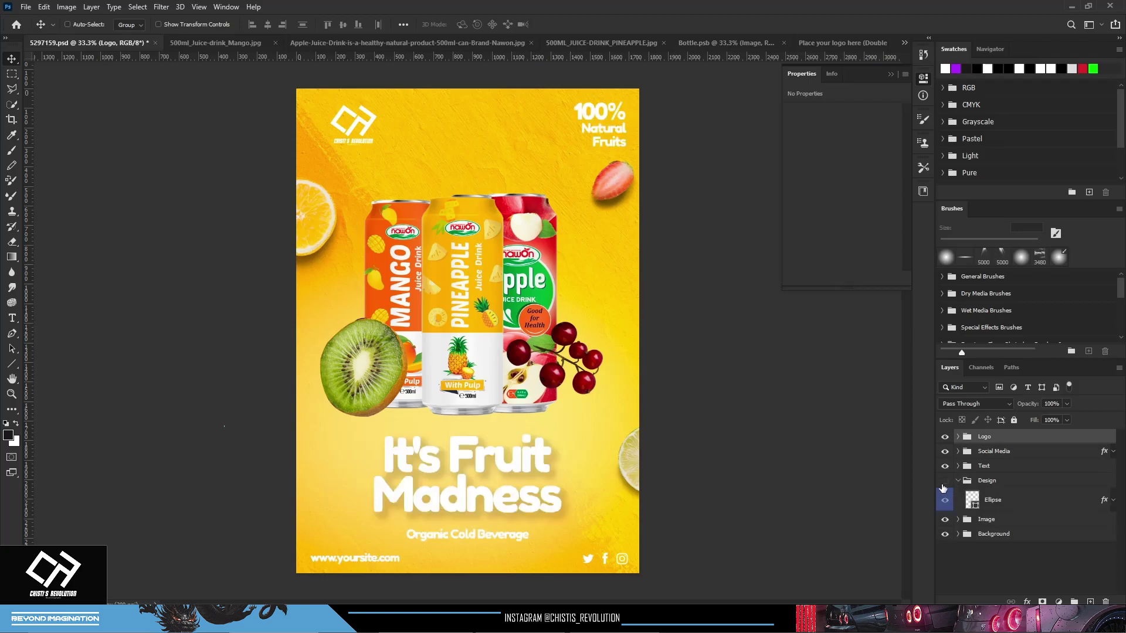
click(946, 519)
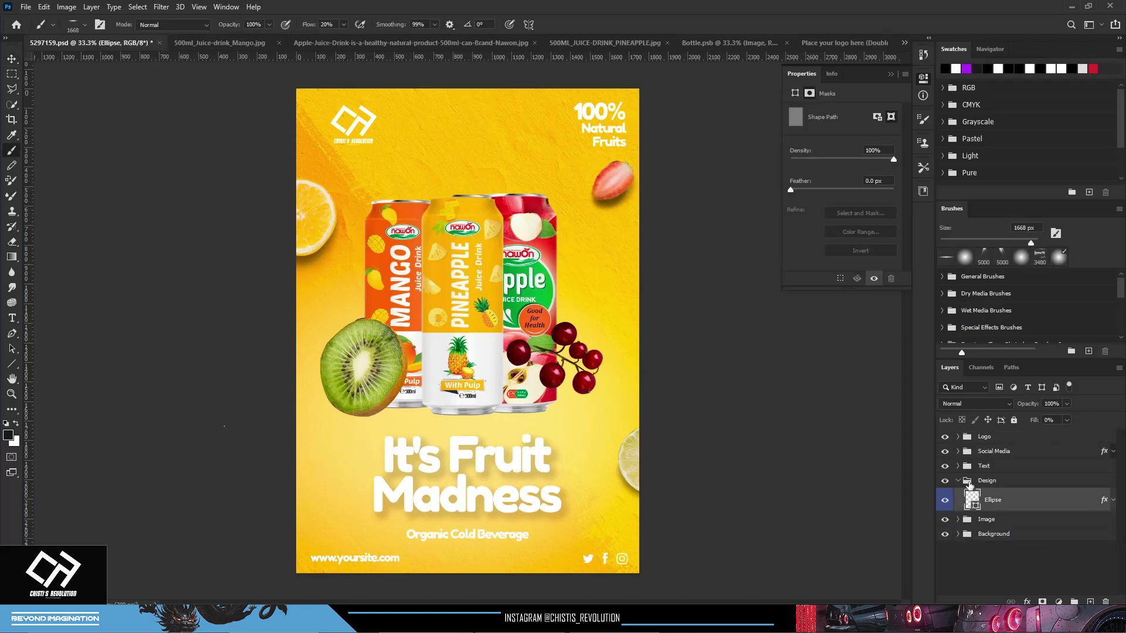
Expand the Image group, cancel the Bottle layer's style dialog, and bring up the pineapple can image
click(959, 520)
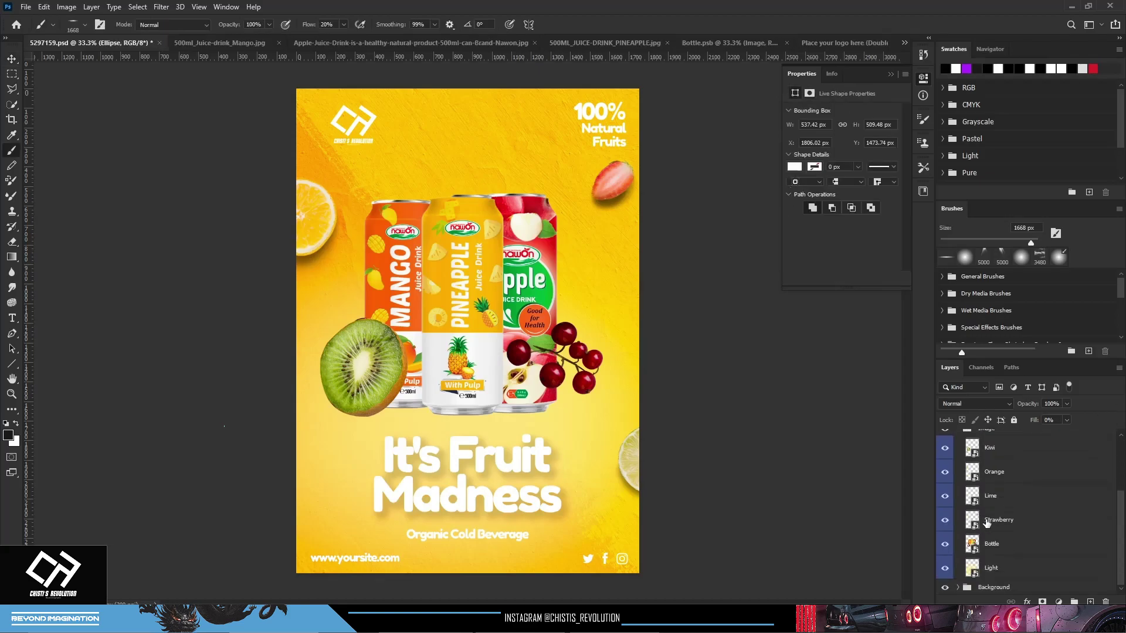
click(983, 545)
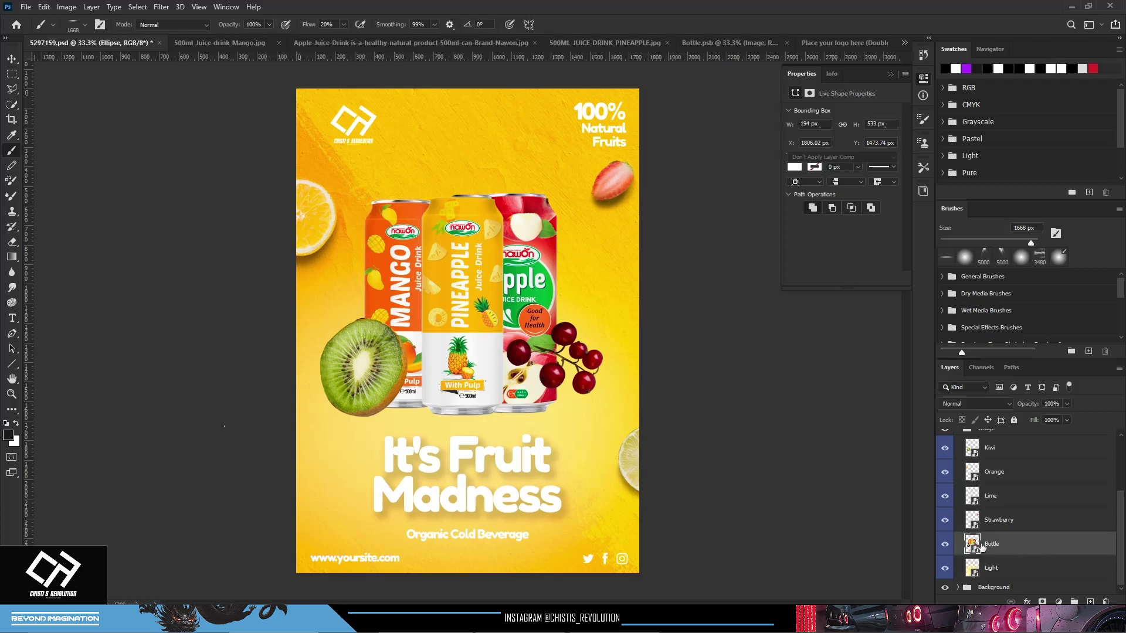
double_click(973, 544)
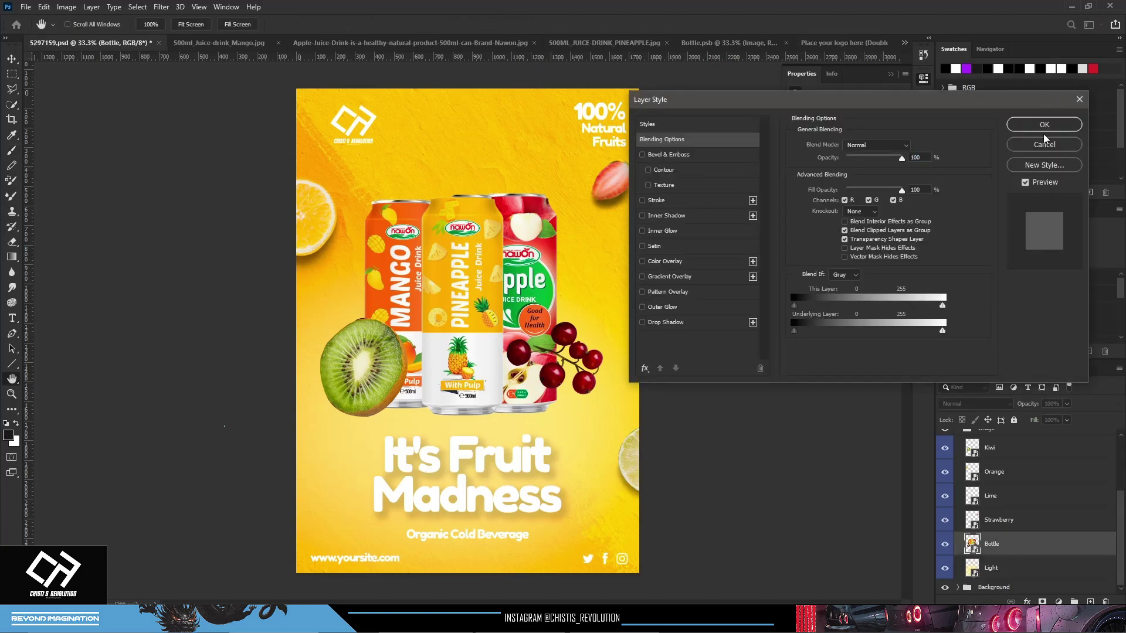
click(1044, 139)
click(634, 43)
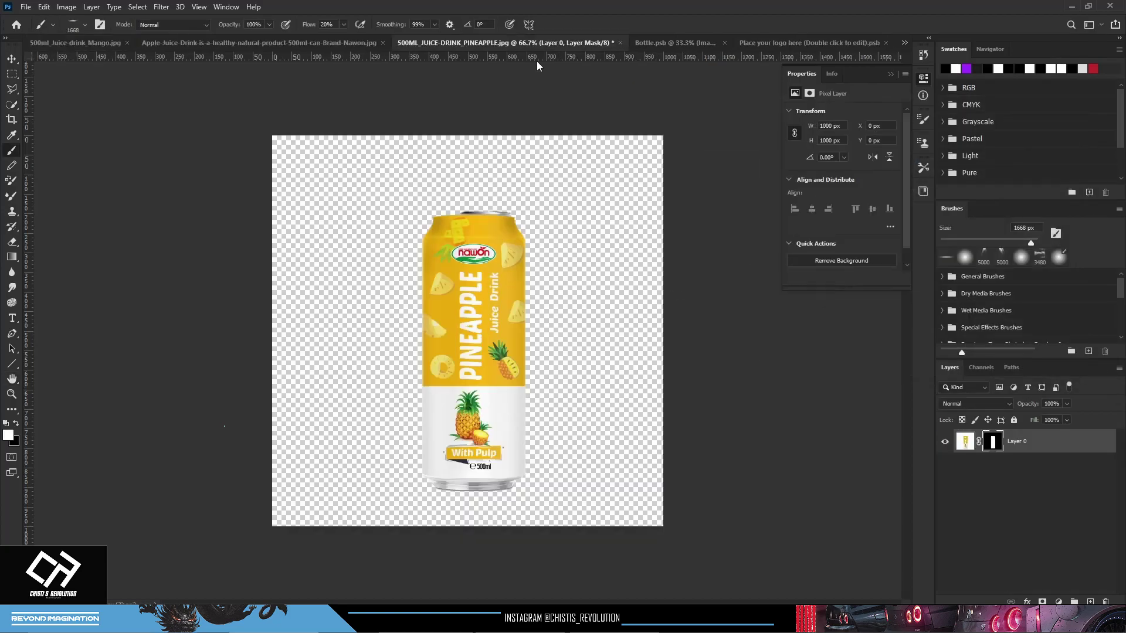
Add a Levels layer clipped to the apple can, output white 82, with its mask inverted
click(648, 43)
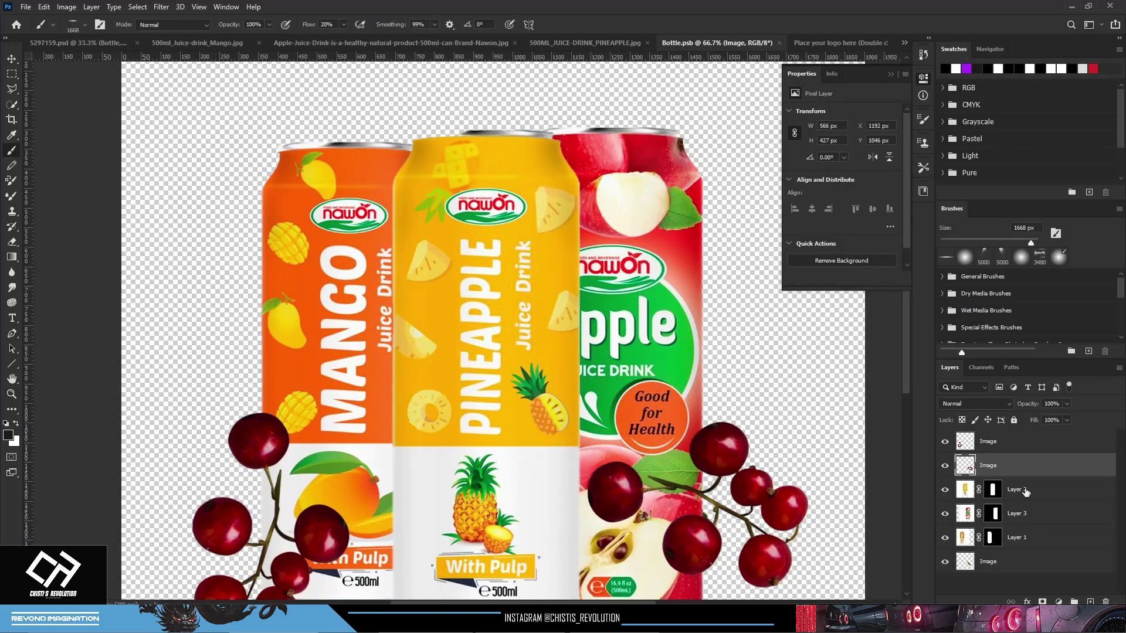
click(1026, 492)
click(945, 490)
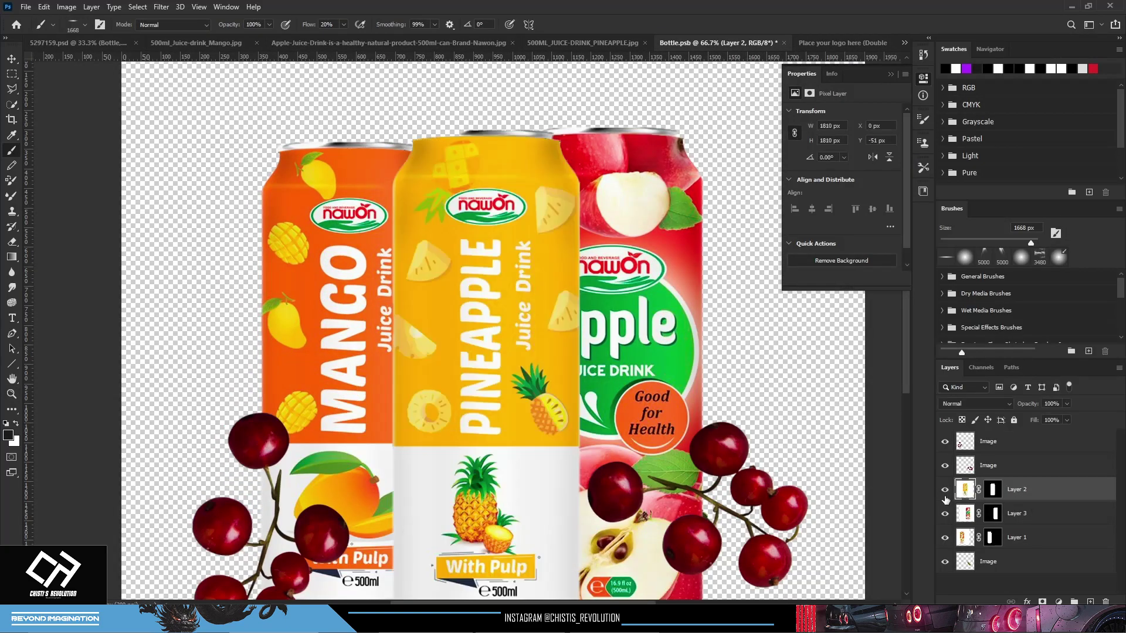
click(1050, 515)
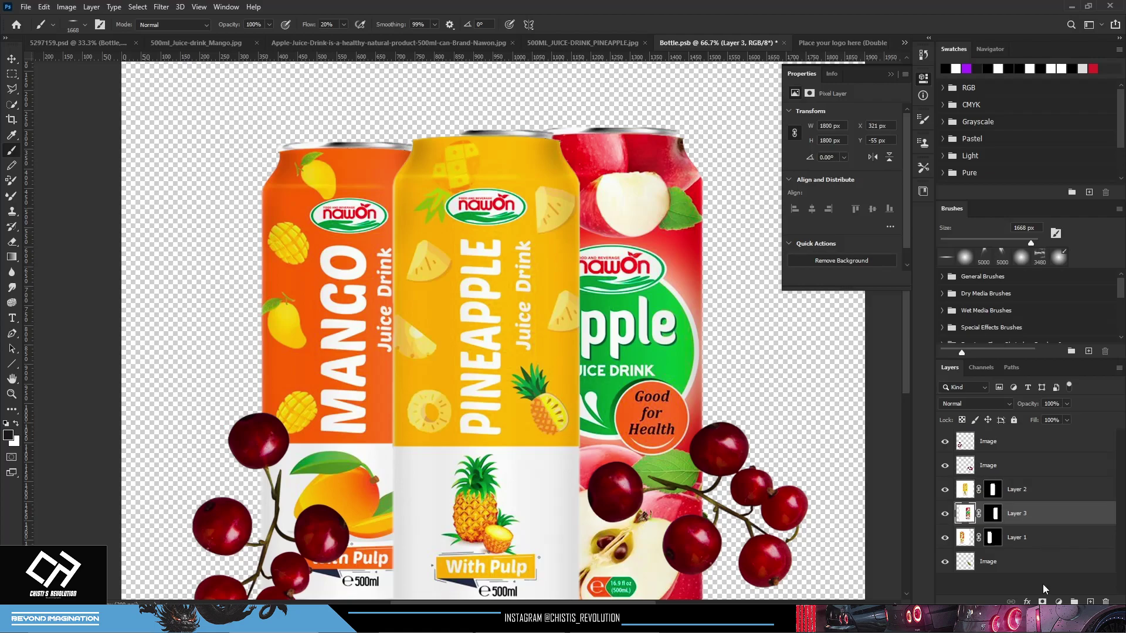
click(1058, 601)
click(1050, 440)
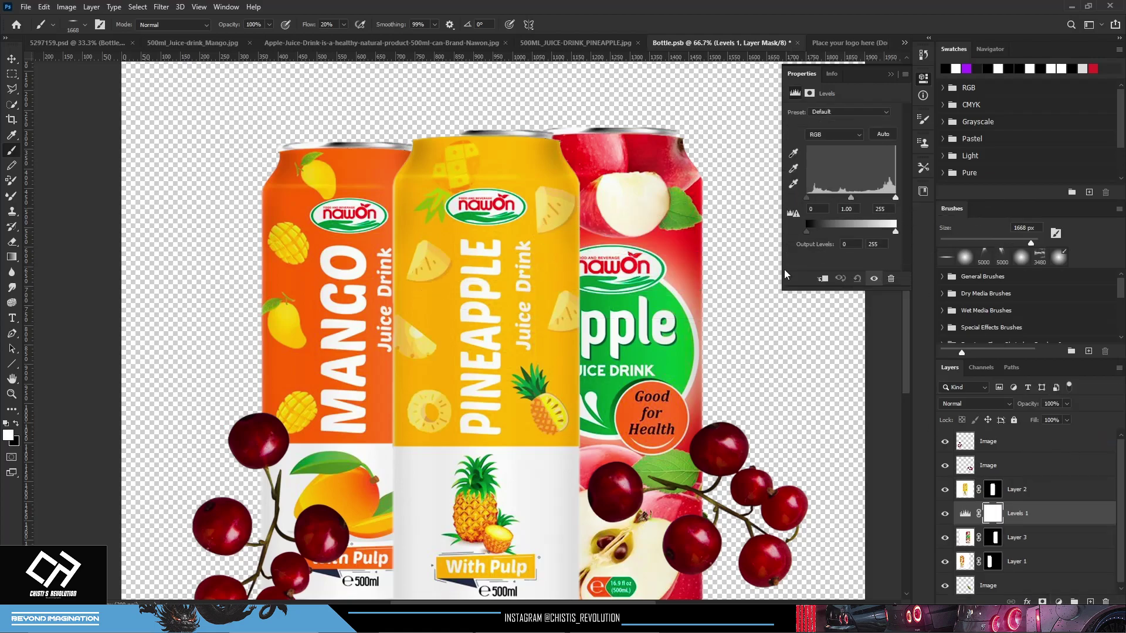
click(823, 279)
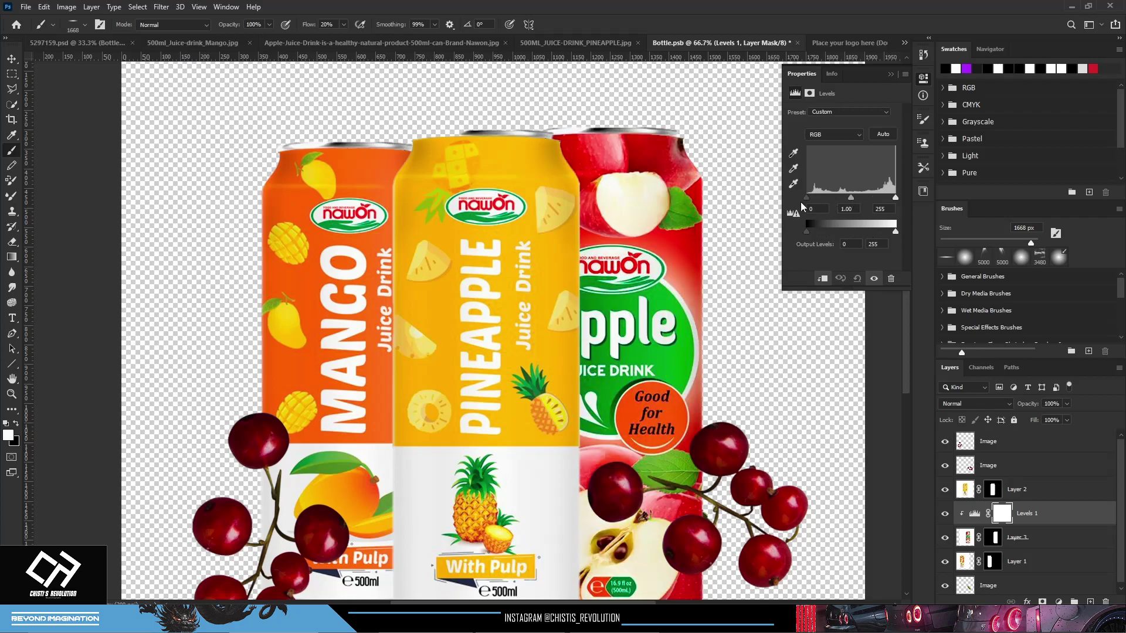
drag(811, 203, 806, 199)
drag(898, 234, 836, 234)
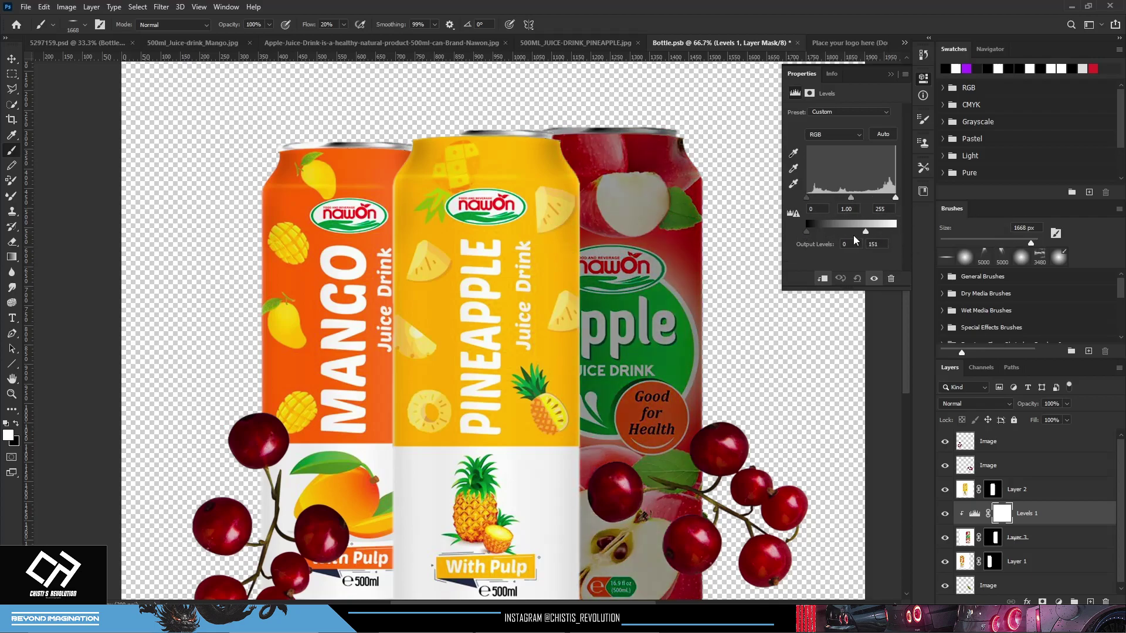
key(ctrl+i)
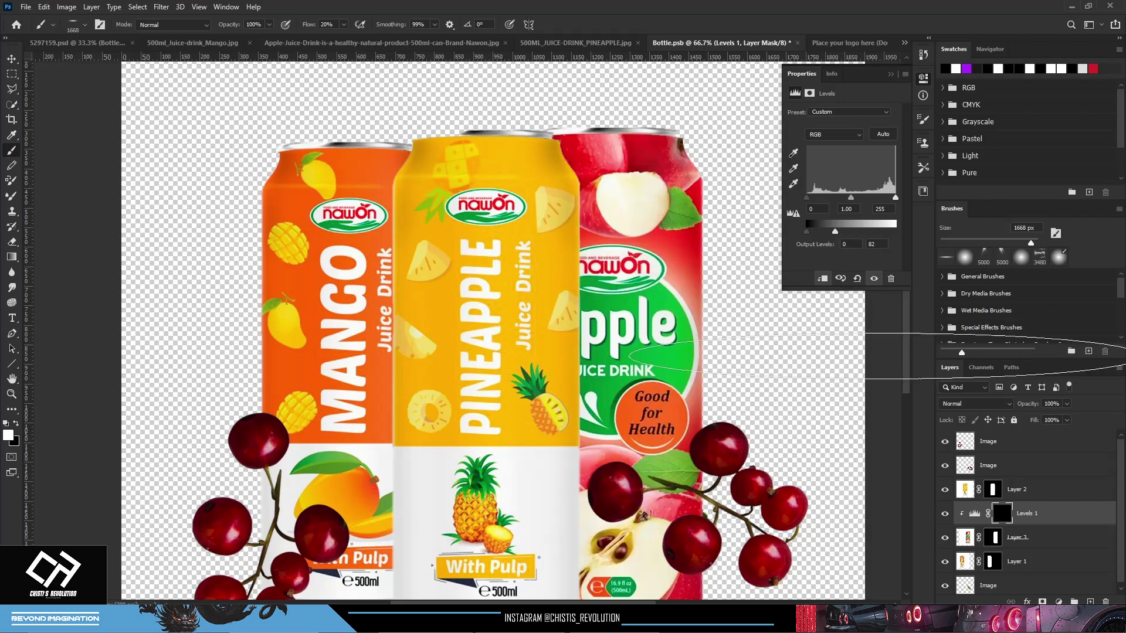
Set up a soft round brush about 611 px with 38% flow
key(v)
click(11, 151)
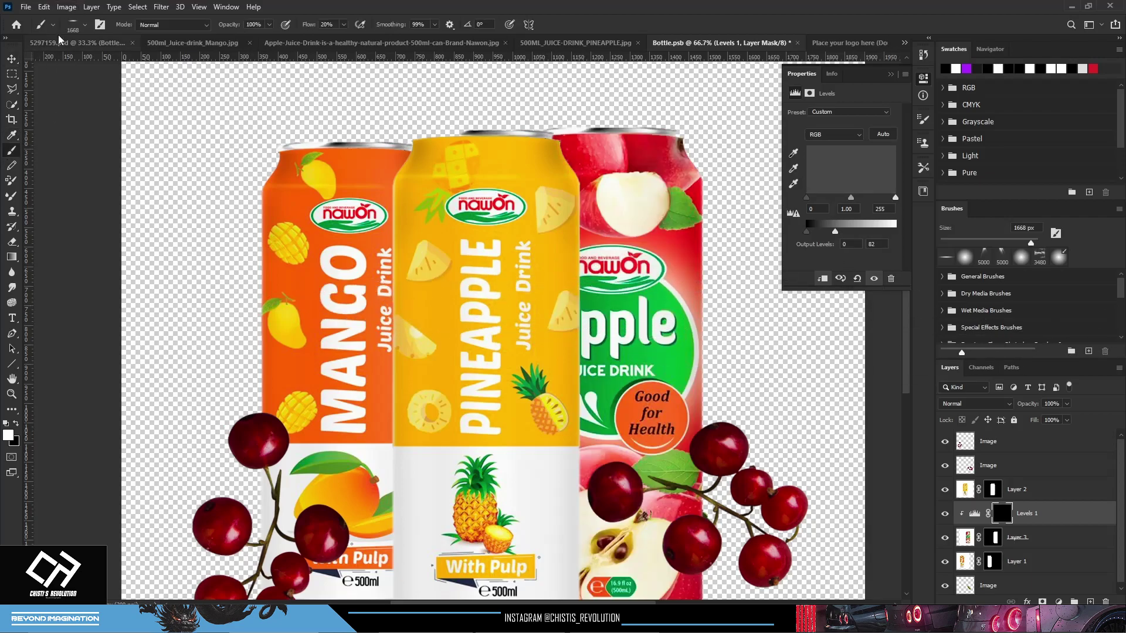
click(85, 25)
click(44, 114)
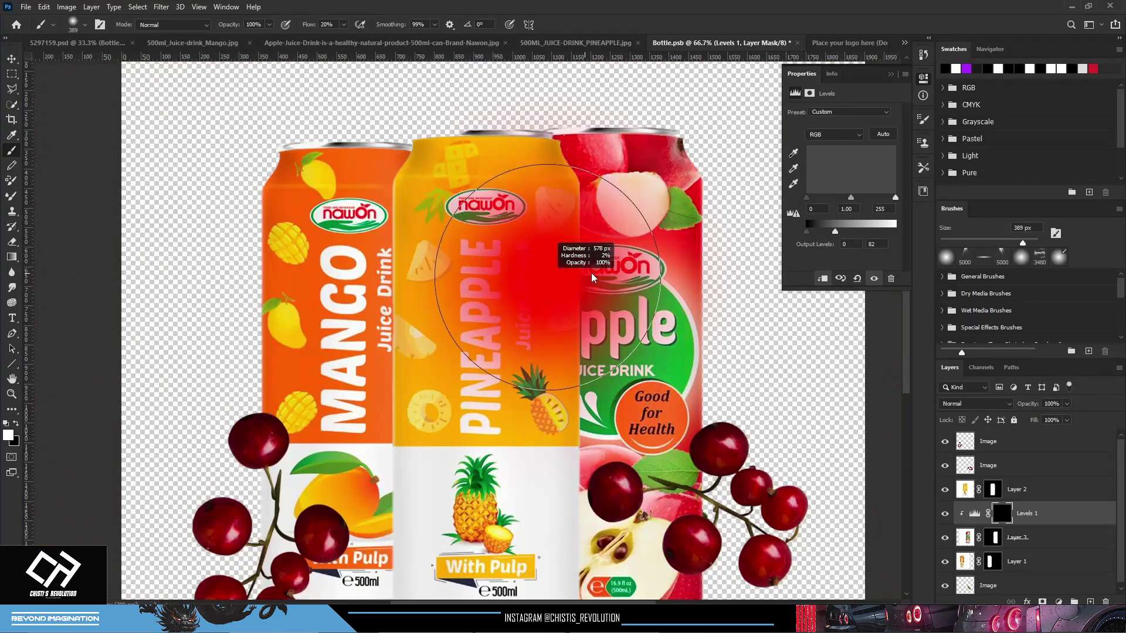
mouse_move(511, 295)
mouse_down()
mouse_move(538, 209)
mouse_move(491, 201)
mouse_up()
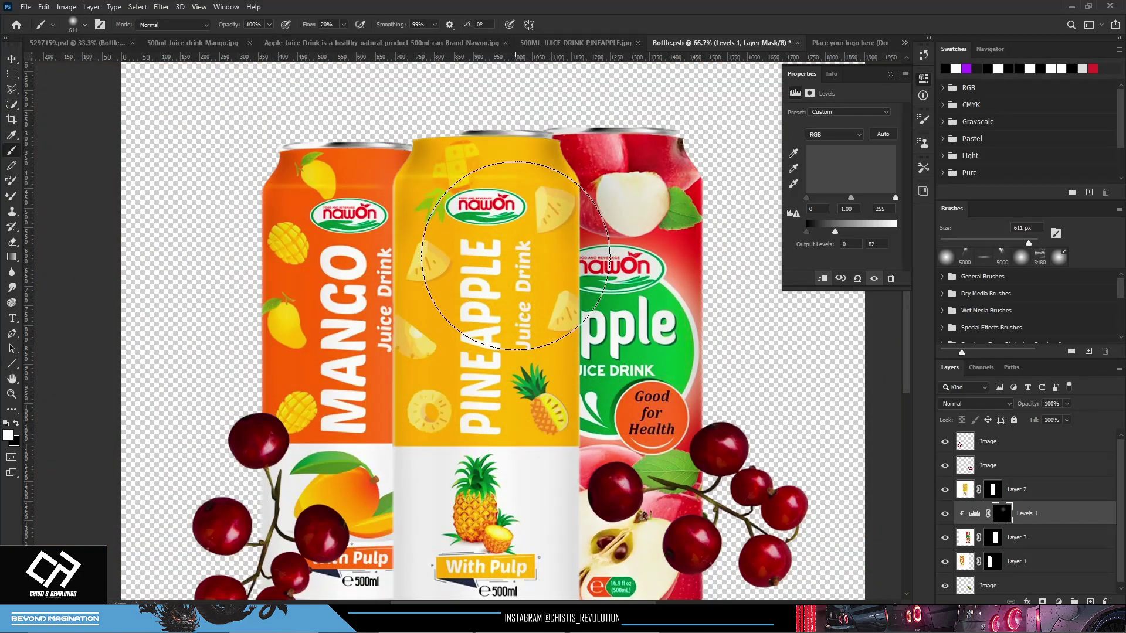
click(344, 25)
drag(340, 41, 353, 41)
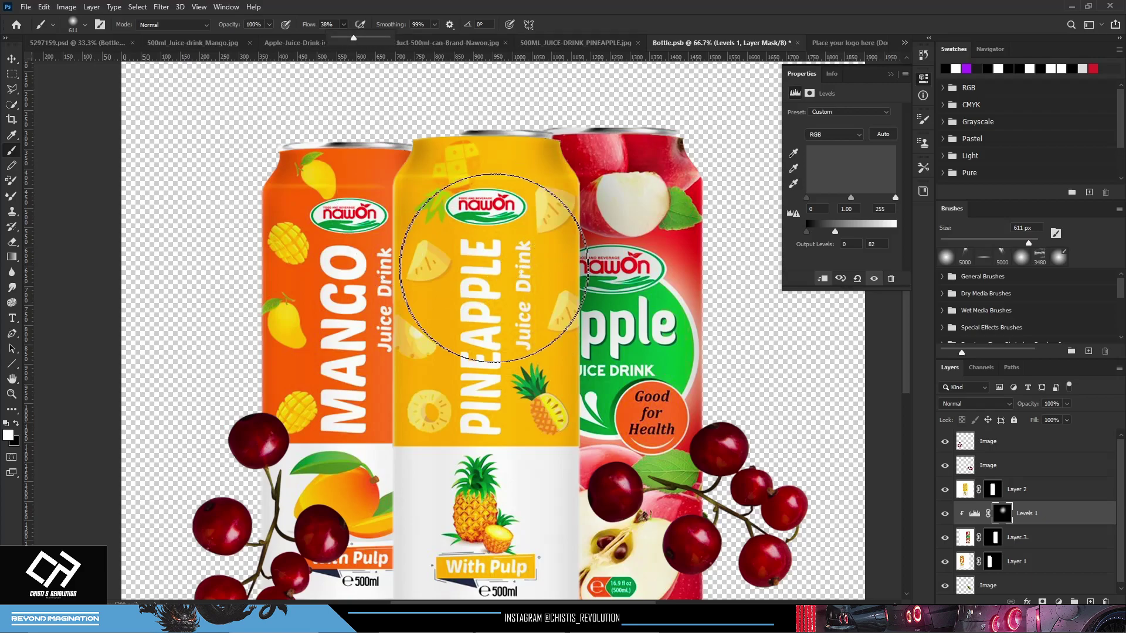
Paint the shadow onto the apple can where it meets the pineapple can
scroll(509, 387, down, 3)
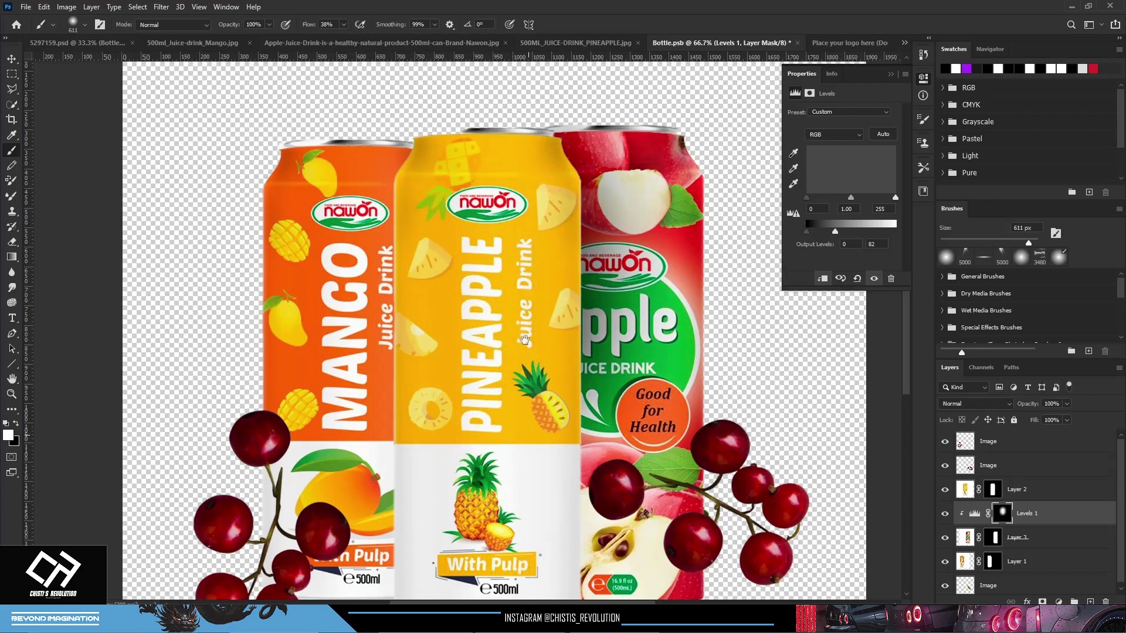
mouse_move(513, 402)
mouse_down()
mouse_move(478, 150)
mouse_move(583, 427)
mouse_move(553, 503)
mouse_up()
scroll(498, 390, up, 3)
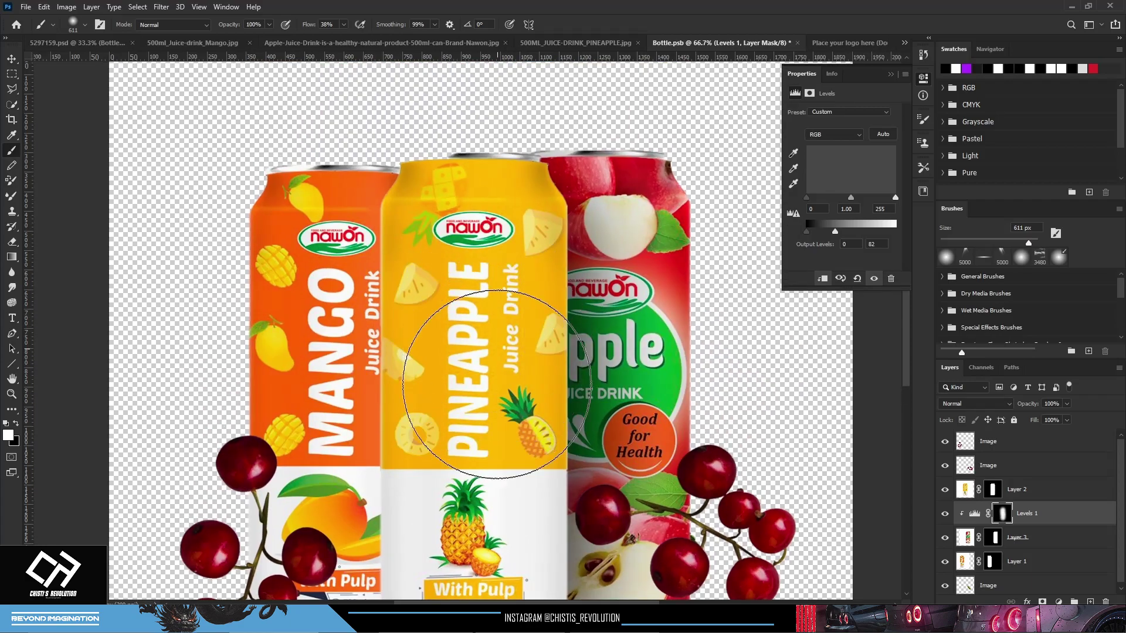
drag(497, 364, 466, 175)
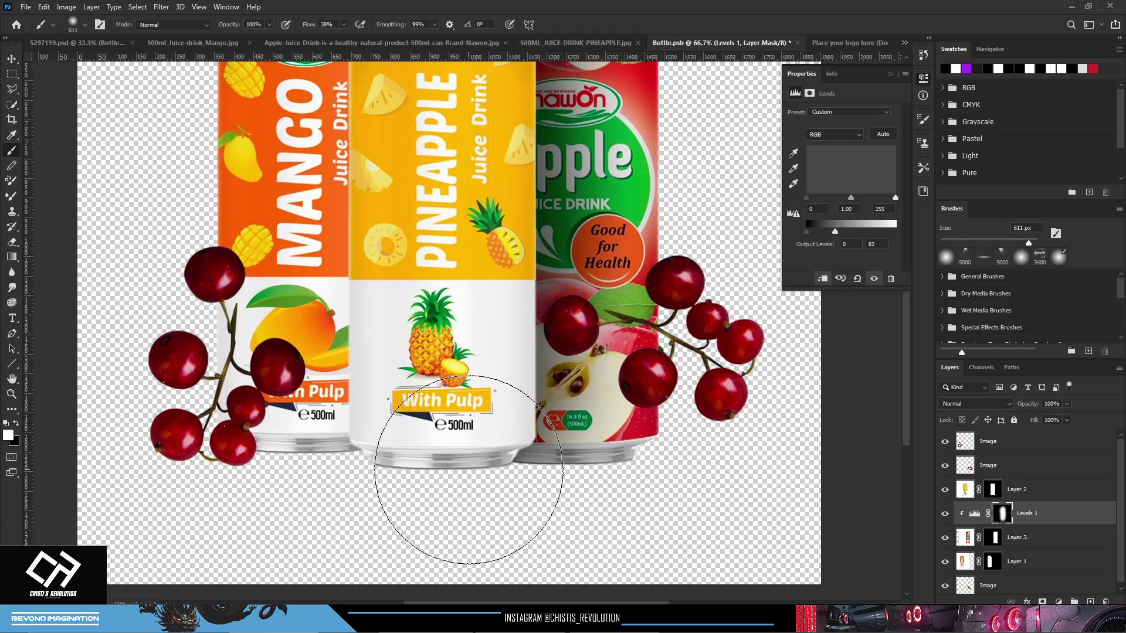
drag(50, 297, 147, 314)
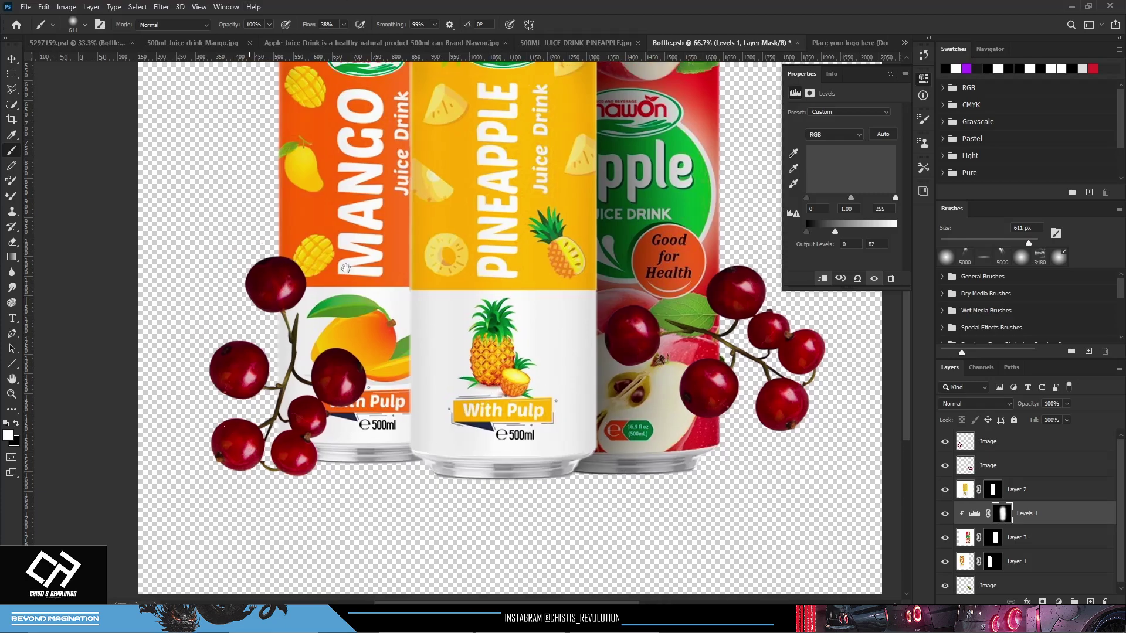
Clip a Levels adjustment to the mango can (Layer 1) with output white 104, mask inverted
click(1022, 568)
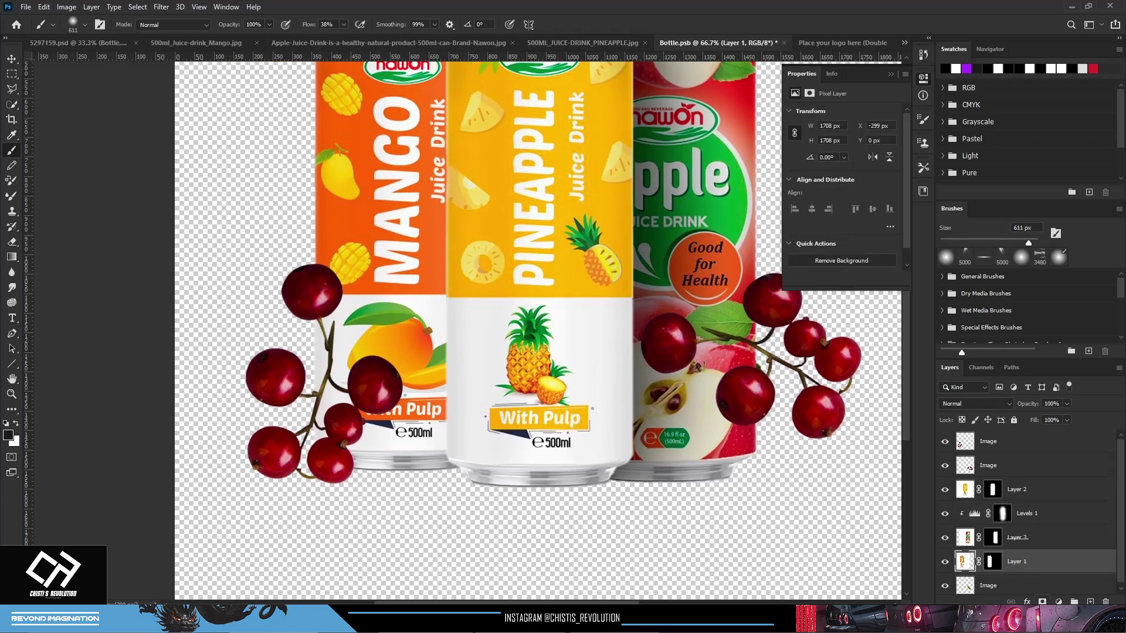
click(1059, 601)
click(1050, 446)
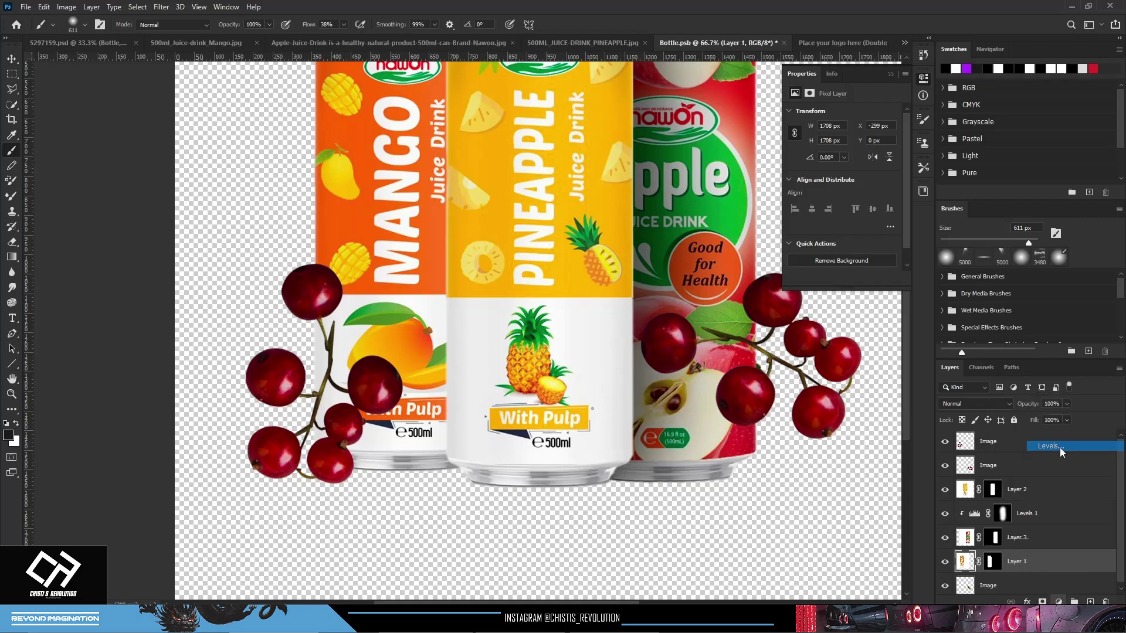
key(ctrl+alt+g)
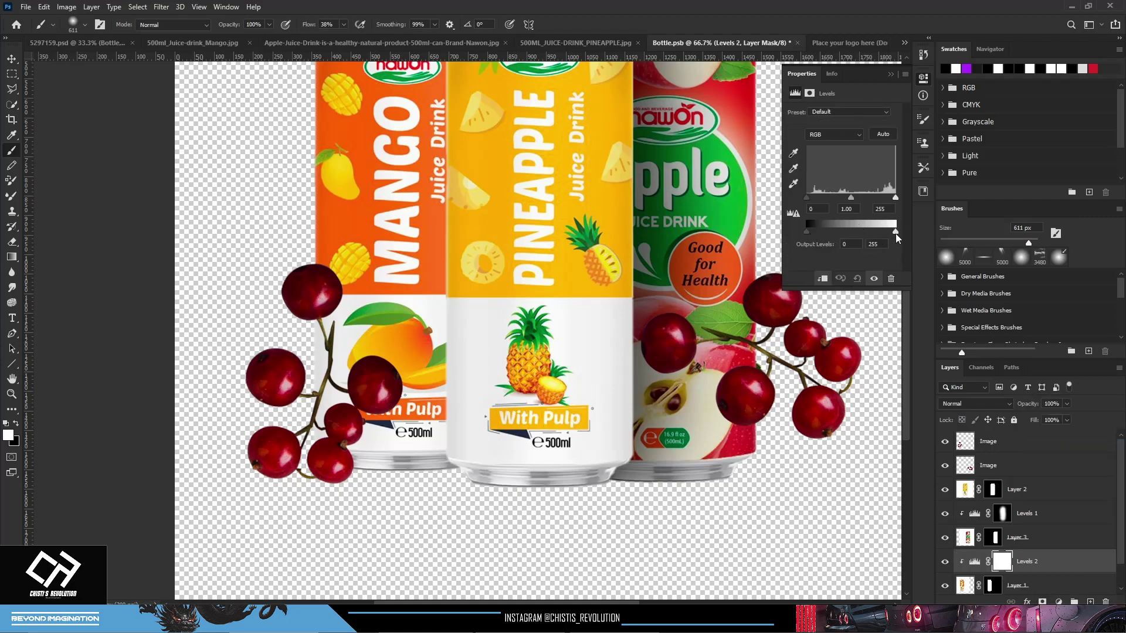
drag(894, 232, 843, 233)
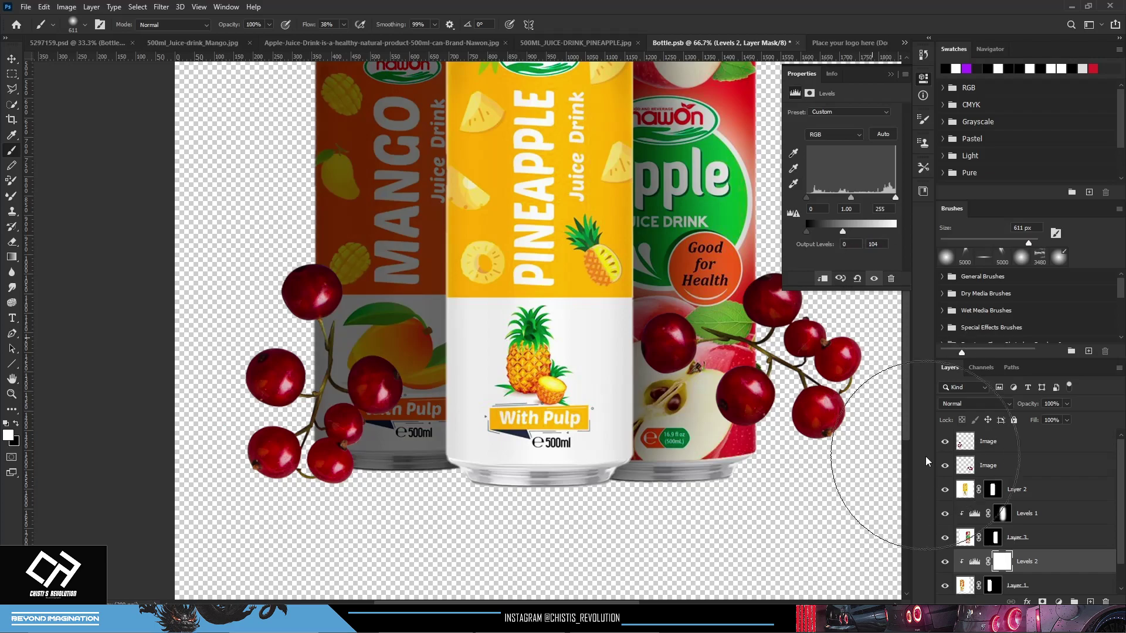
key(ctrl+i)
Paint the darkening onto the mango can's edge beside the pineapple can, then zoom out to fit
scroll(490, 260, up, 2)
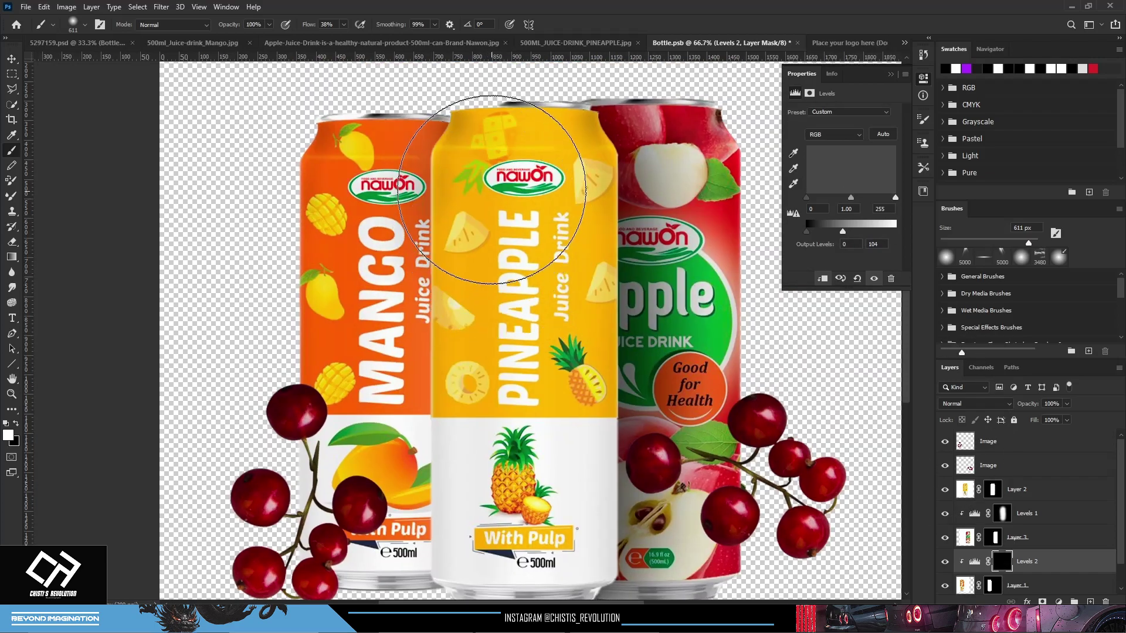
drag(490, 260, 478, 411)
scroll(478, 410, down, 2)
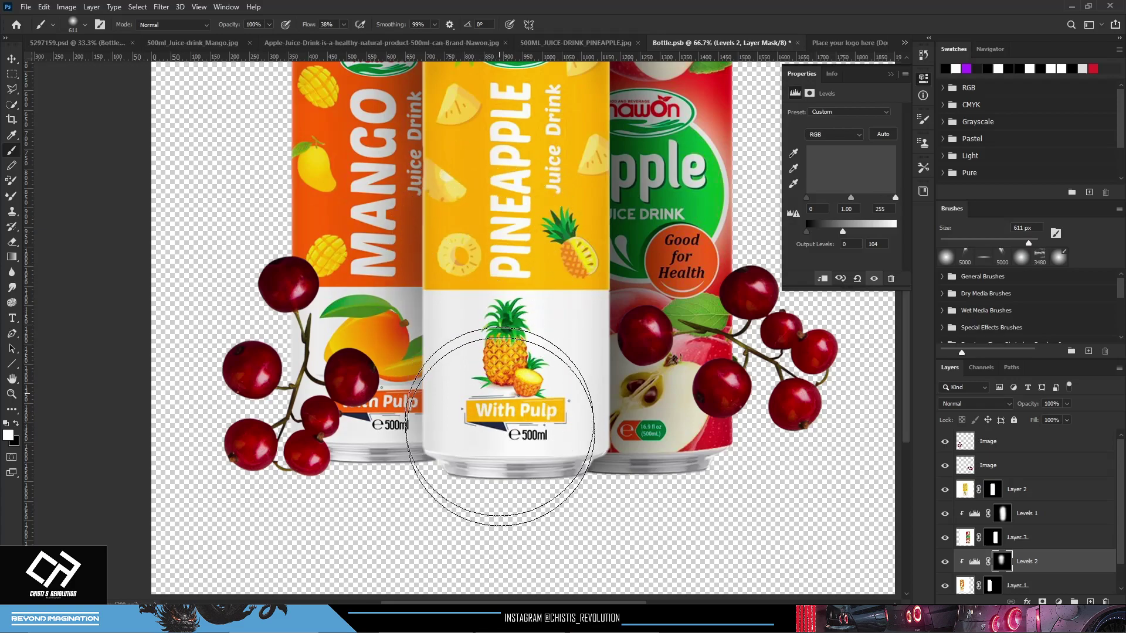
scroll(492, 247, up, 2)
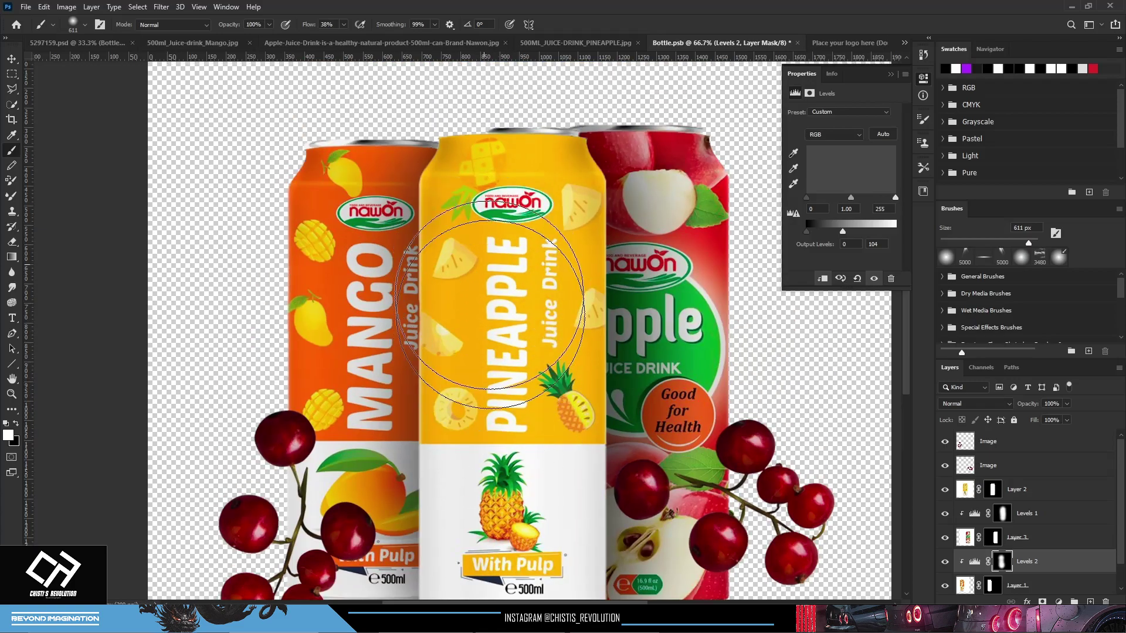
scroll(490, 246, down, 2)
key(ctrl+minus)
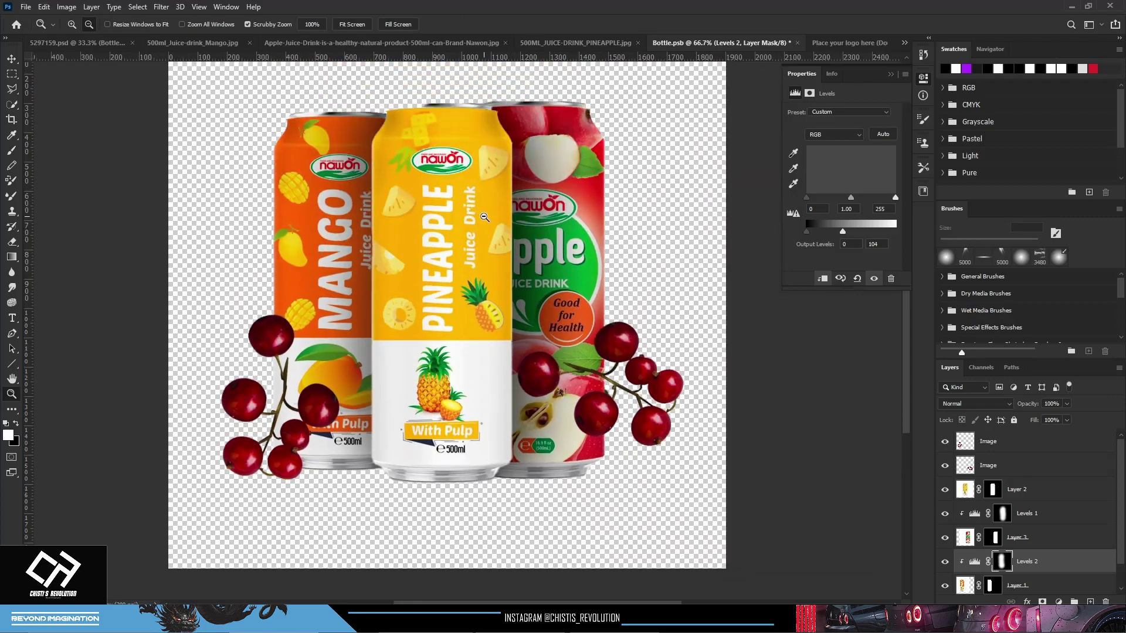
key(ctrl+minus)
Add an inverted-mask Exposure adjustment on the pineapple can and paint in its brightened top
key(z)
click(1041, 497)
click(1058, 603)
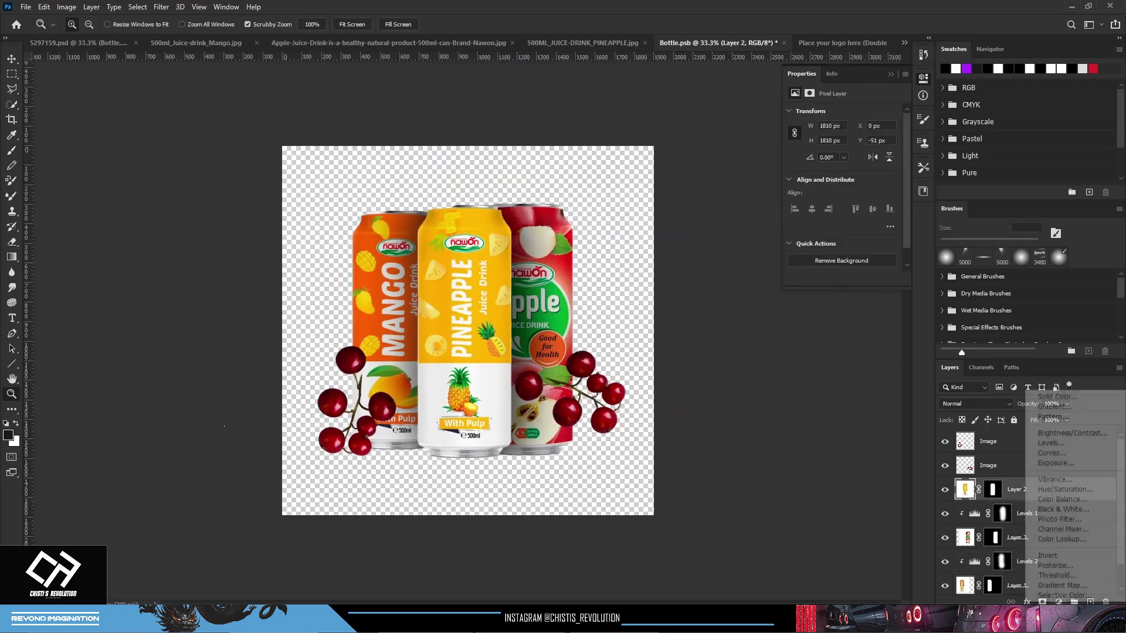
click(1056, 463)
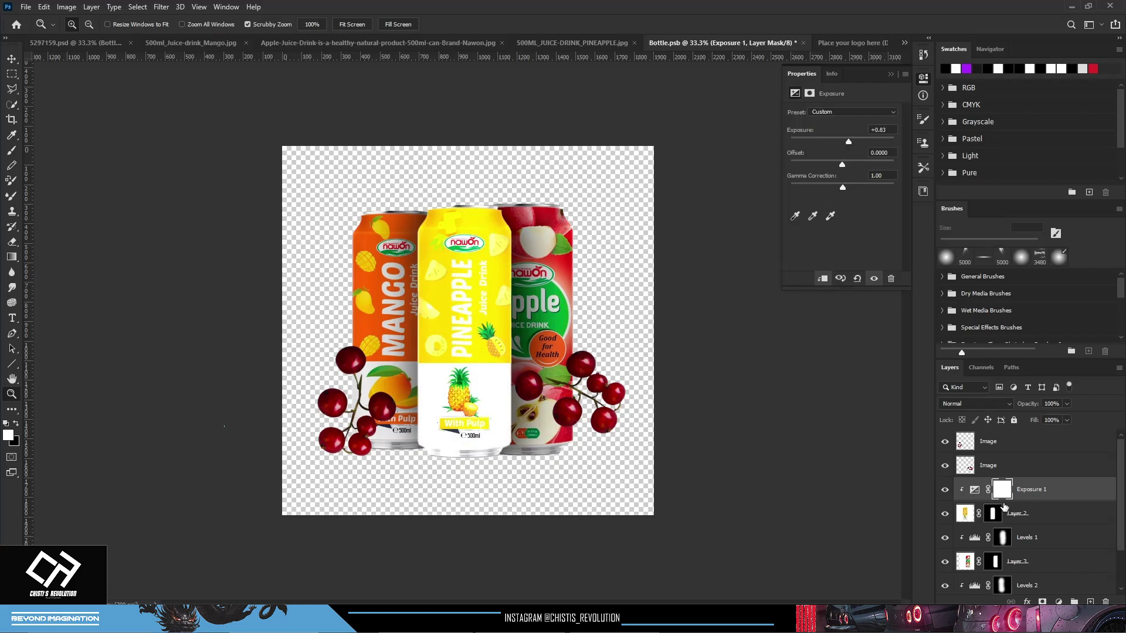
key(ctrl+i)
key(b)
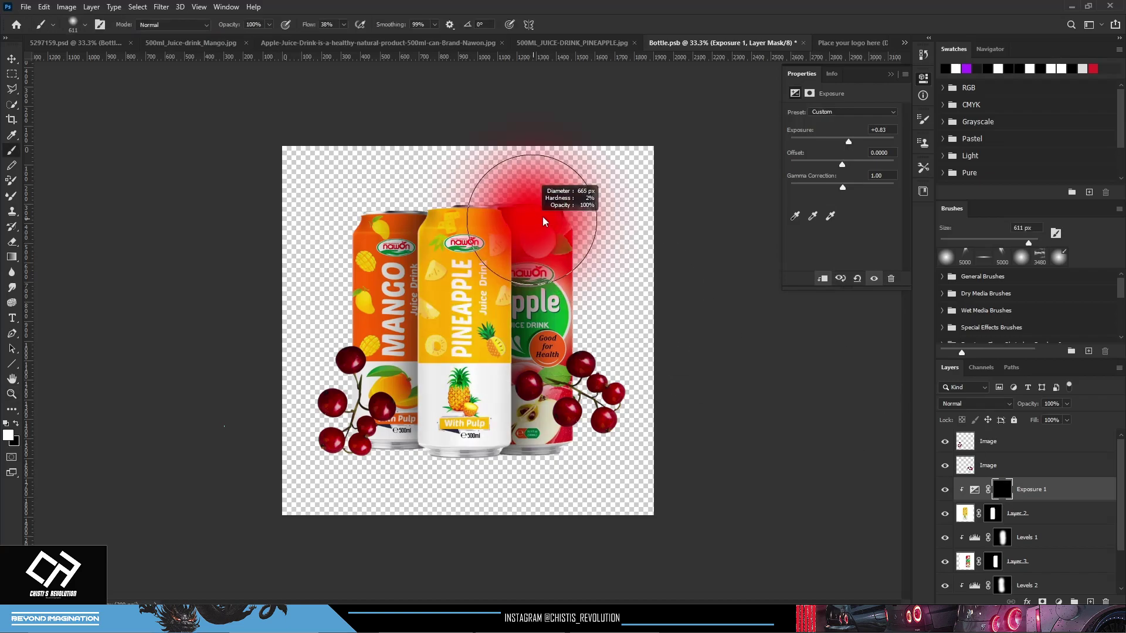
drag(498, 247, 526, 336)
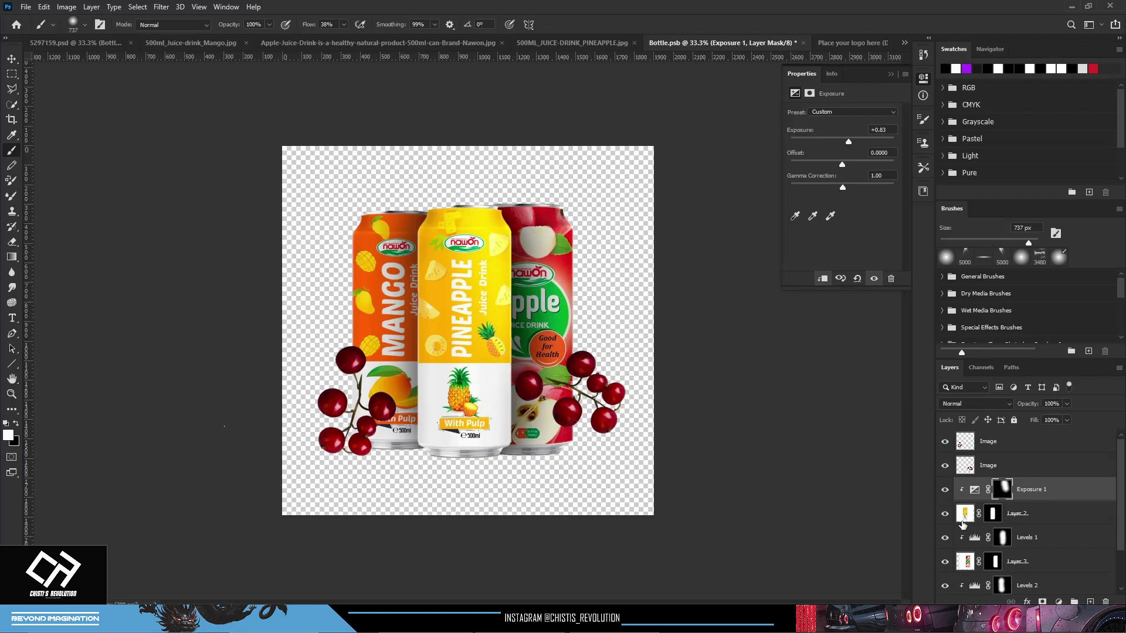
Clip a raised Exposure adjustment to the apple can (Layer 3) with an inverted mask
click(1036, 518)
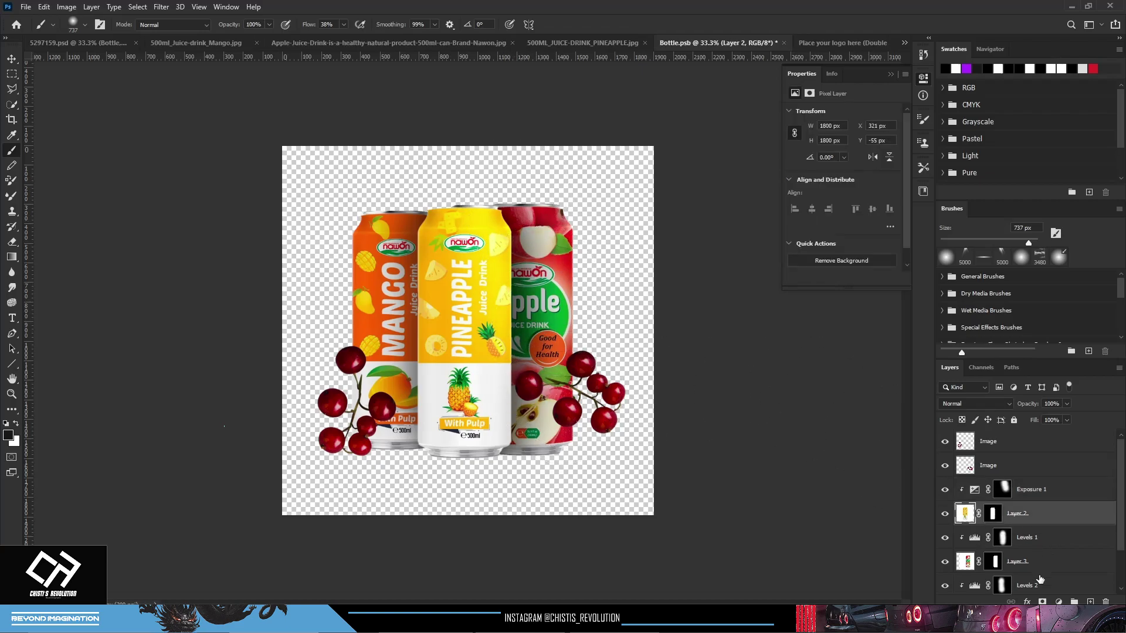
click(1038, 562)
click(1059, 602)
click(1050, 463)
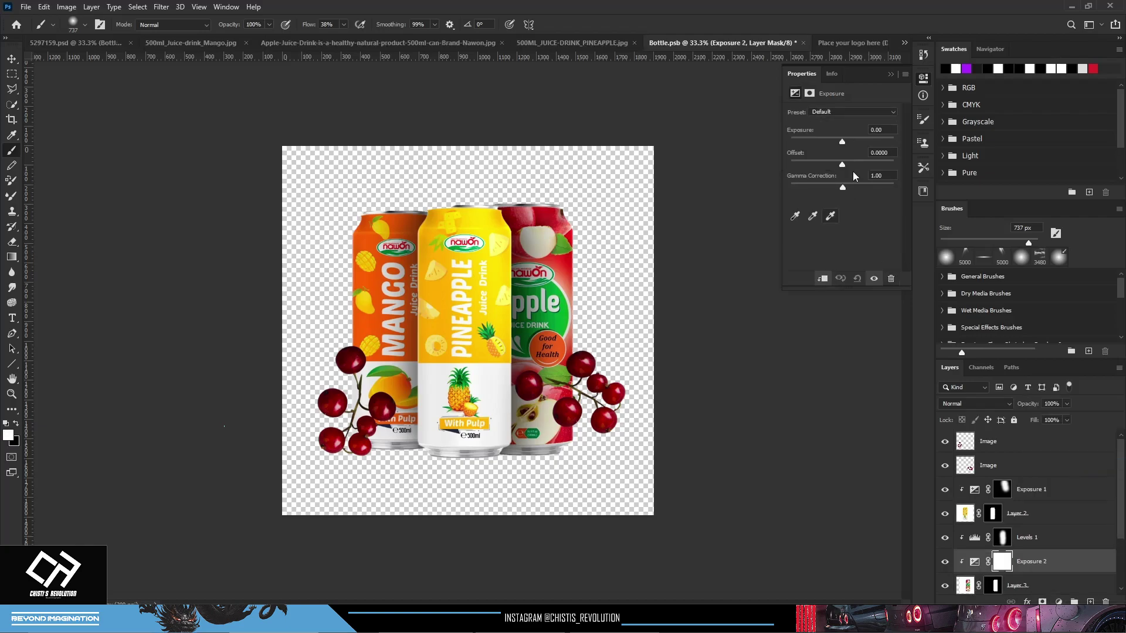
click(852, 142)
key(ctrl+i)
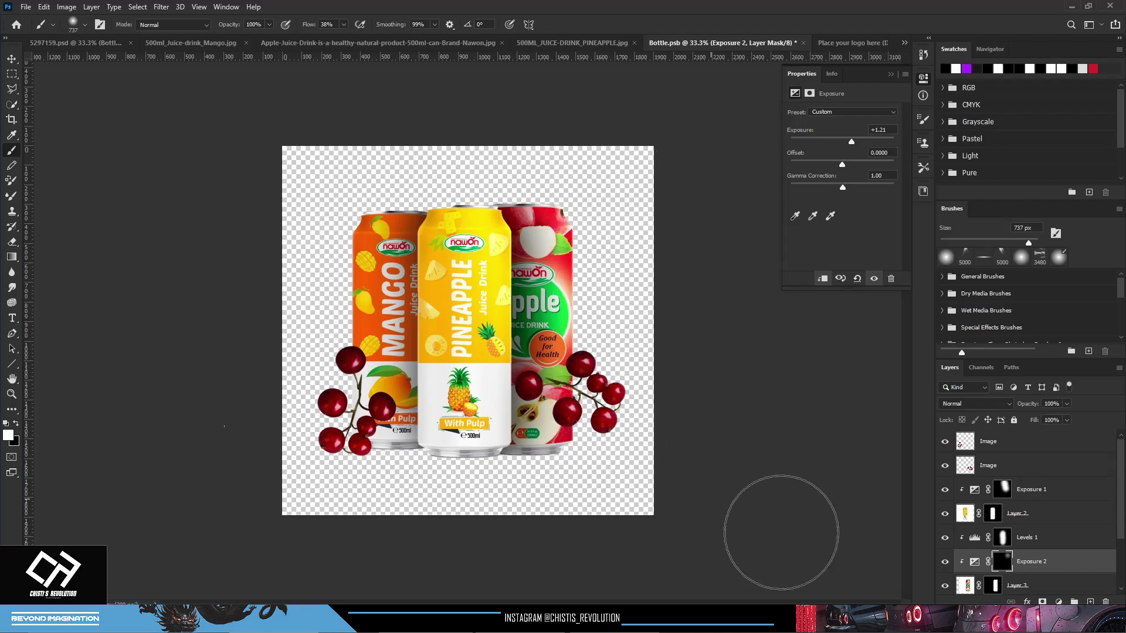
scroll(1048, 567, down, 2)
Brighten the mango can's left side with a masked clipped Exposure layer and save Bottle.psb
click(1051, 590)
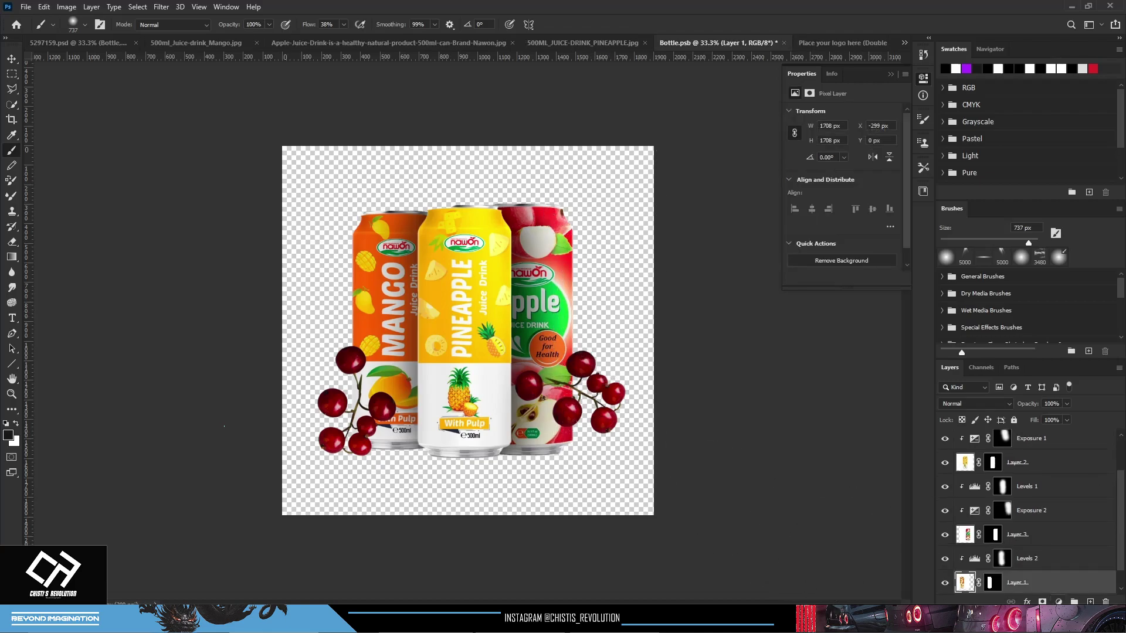
click(1044, 450)
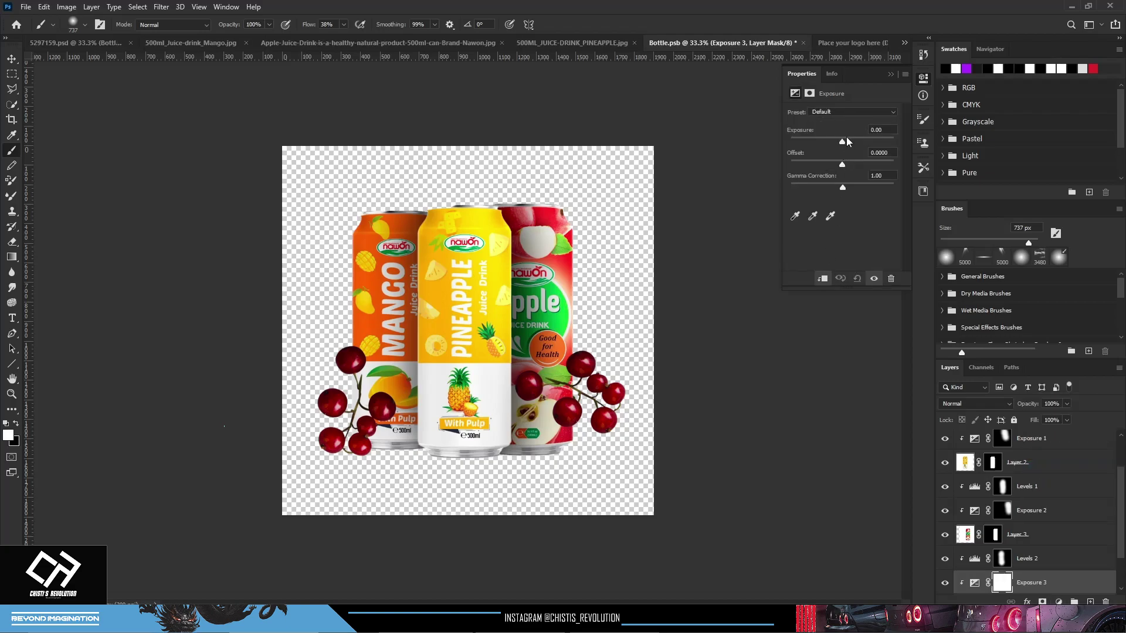
key(ctrl+i)
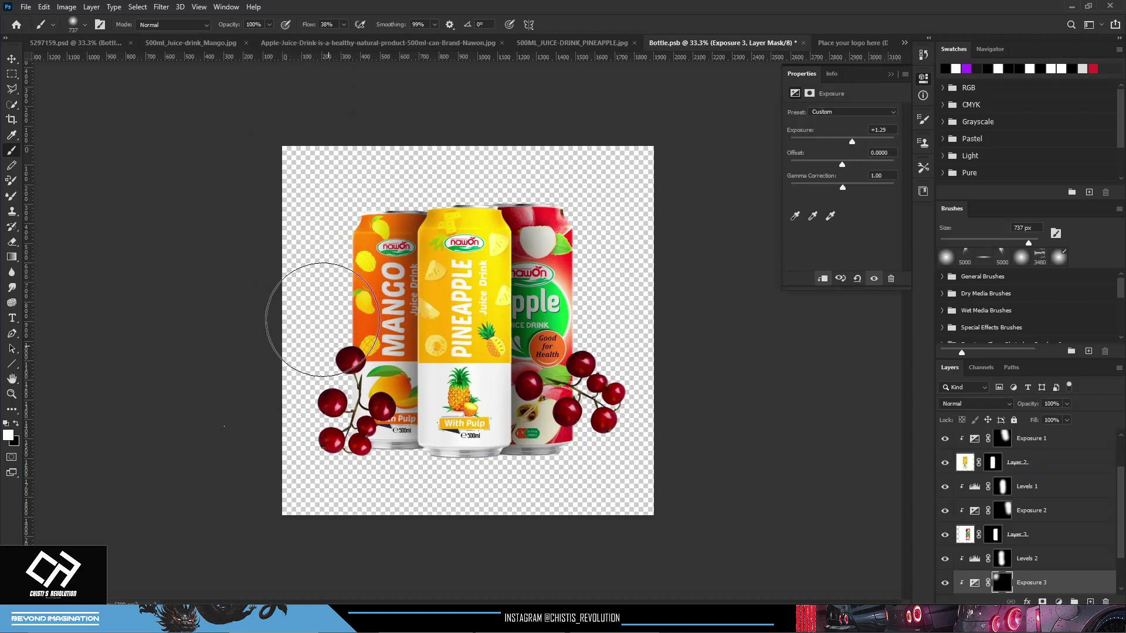
mouse_move(323, 320)
mouse_down()
mouse_move(302, 364)
mouse_move(339, 415)
mouse_move(335, 456)
mouse_up()
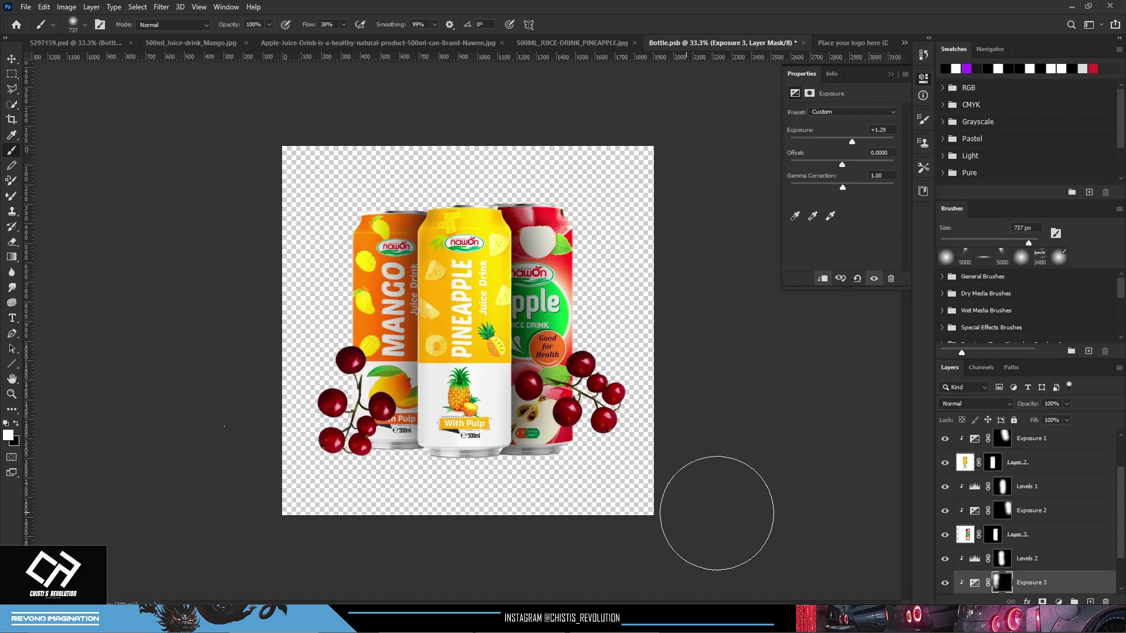
key(ctrl+s)
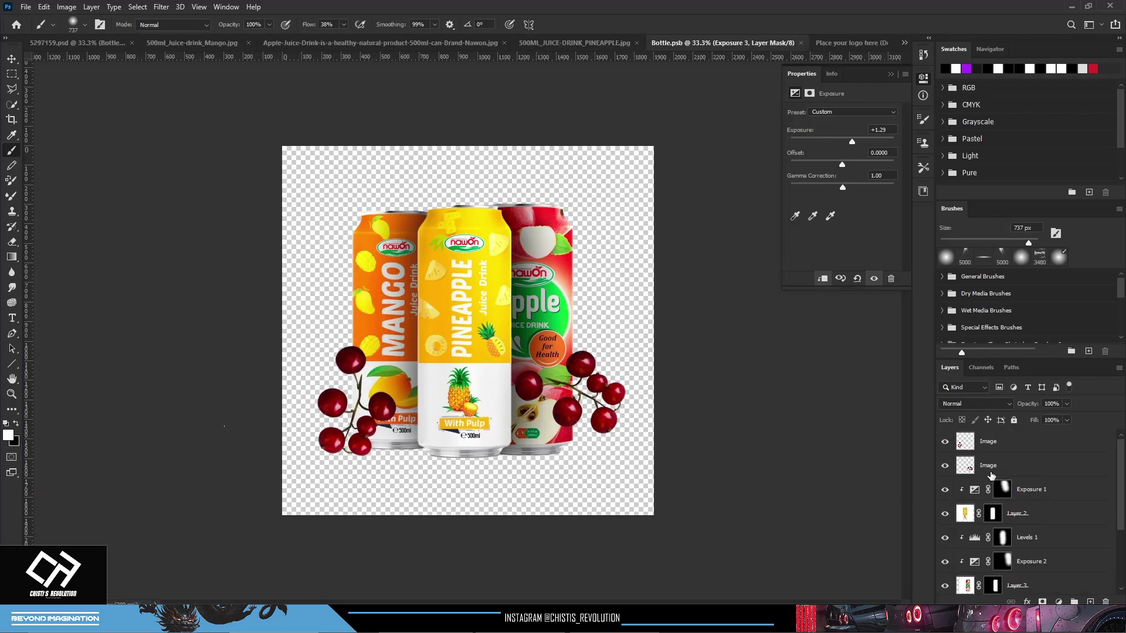
scroll(986, 522, down, 4)
Hide the bottom Image layer and add a black Solid Color fill layer above it
click(1021, 584)
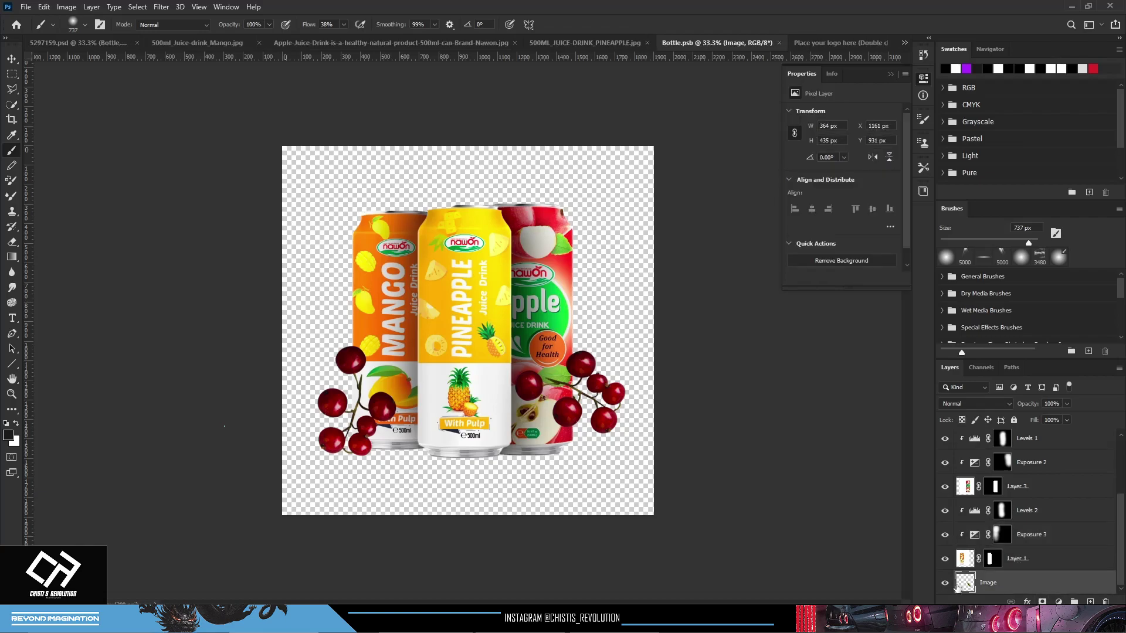
click(945, 587)
click(1058, 602)
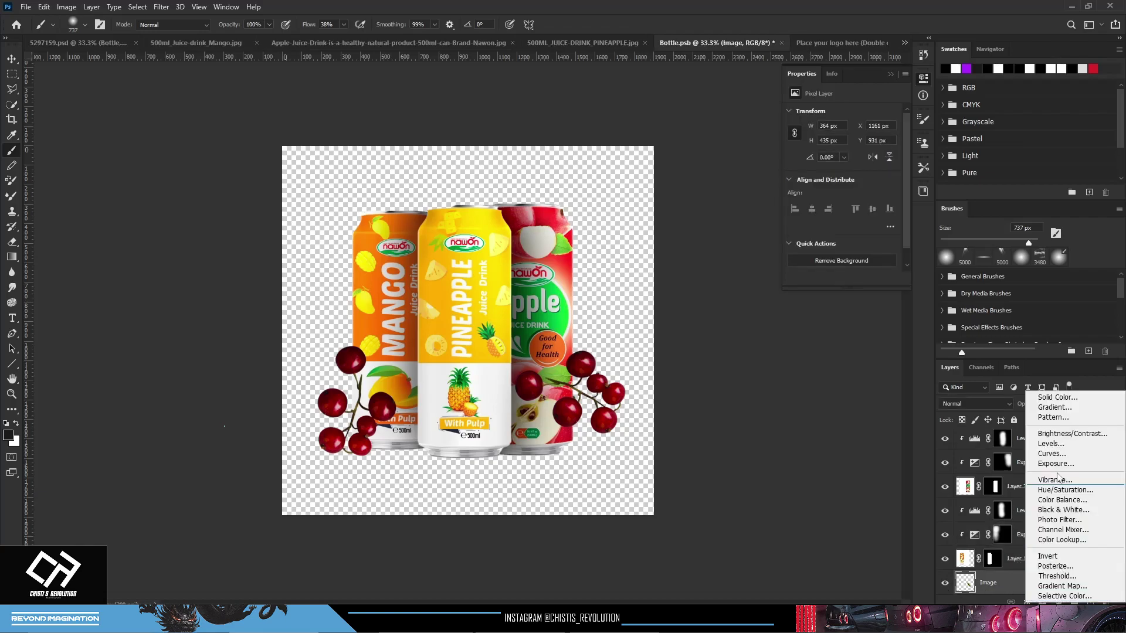
click(1056, 396)
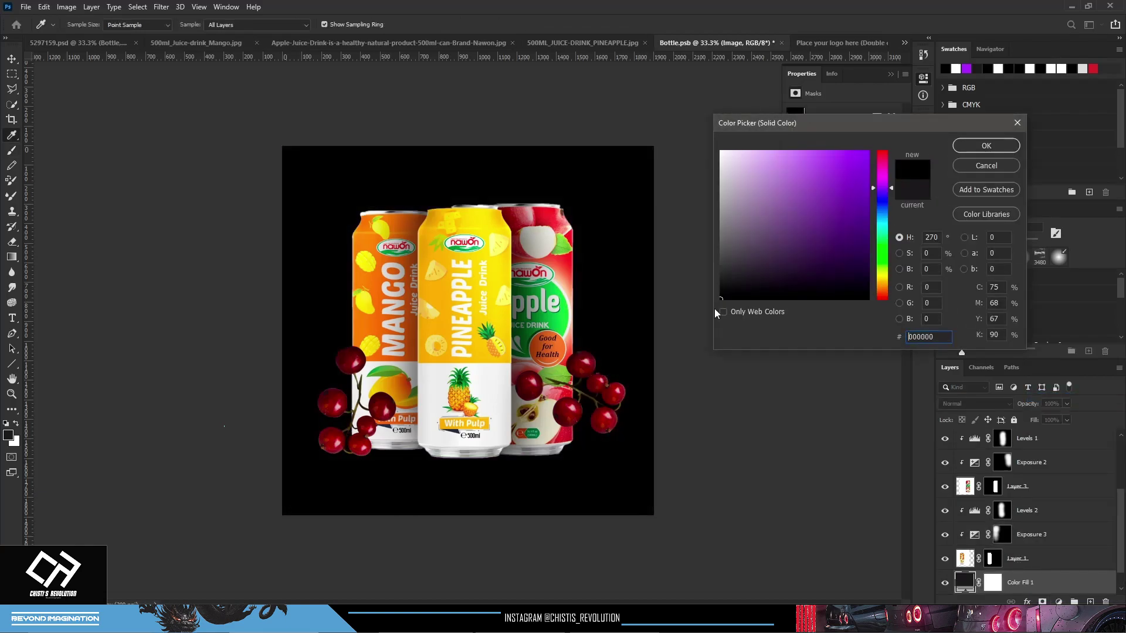
key(Return)
Invert the fill mask, paint a soft shadow under the cans with a 1295 px flat brush, and save
key(b)
key(ctrl+i)
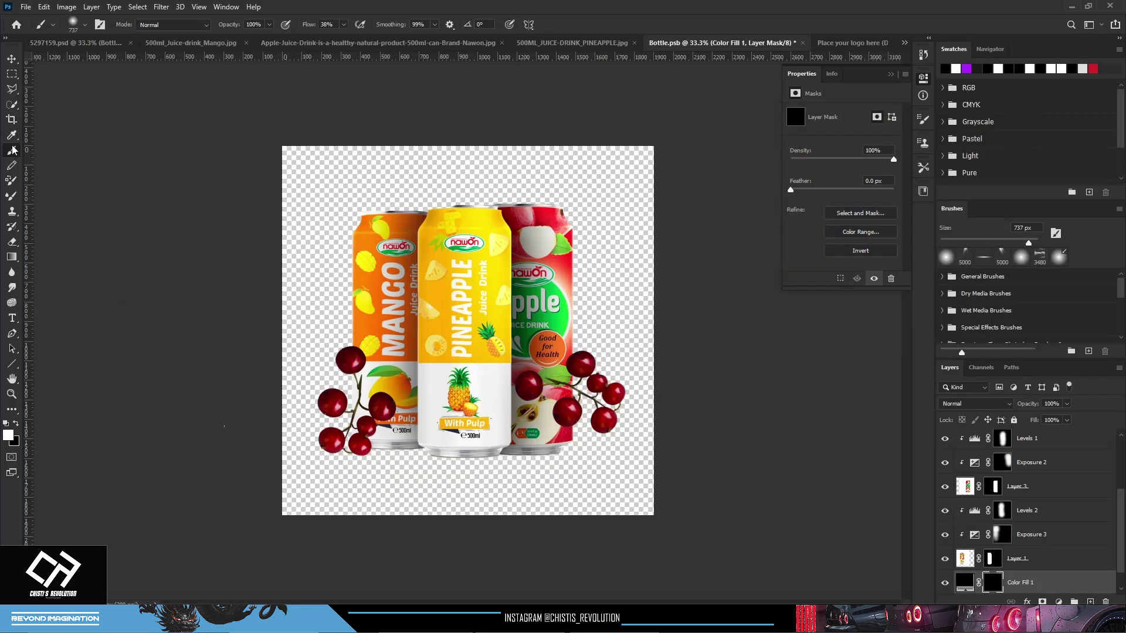
click(84, 26)
double_click(36, 67)
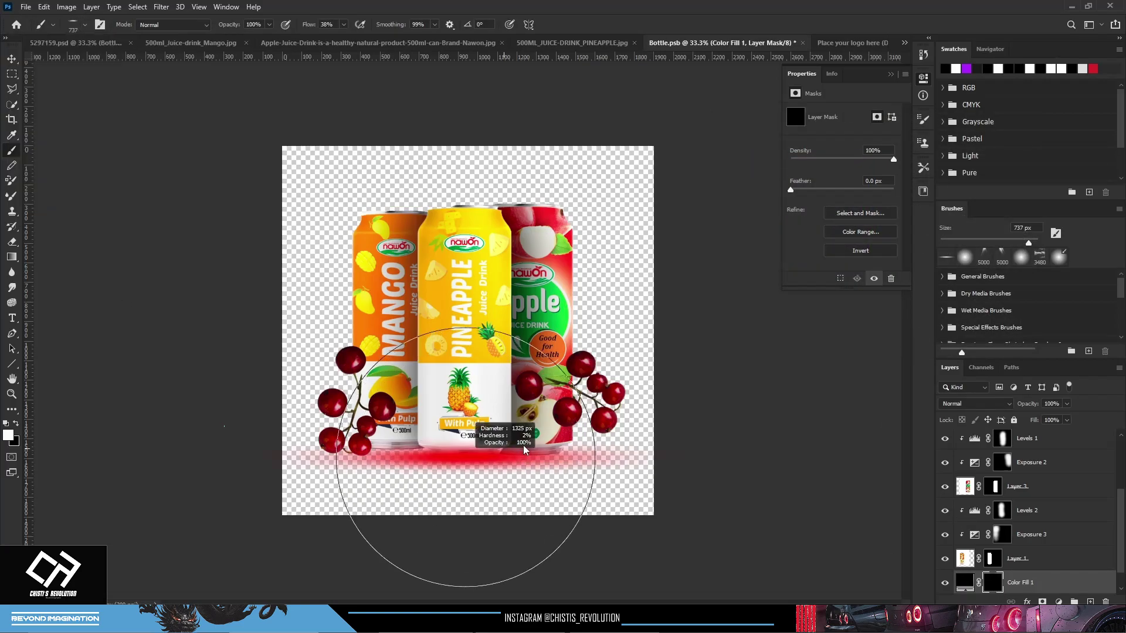
mouse_move(459, 455)
mouse_down()
mouse_move(515, 456)
mouse_move(466, 462)
mouse_up()
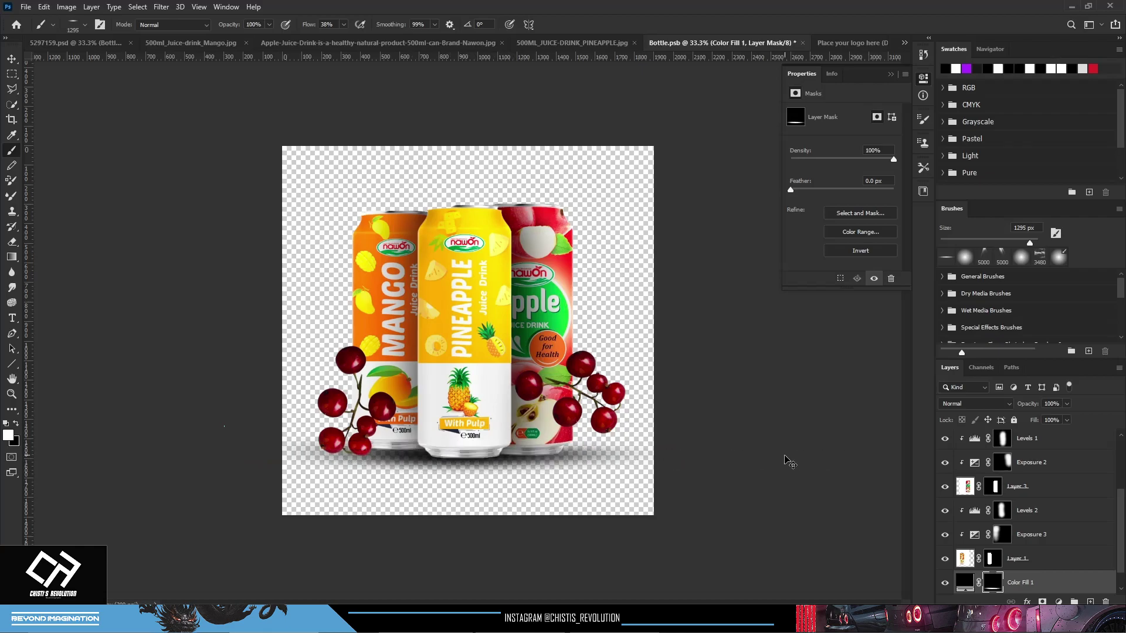
key(ctrl+s)
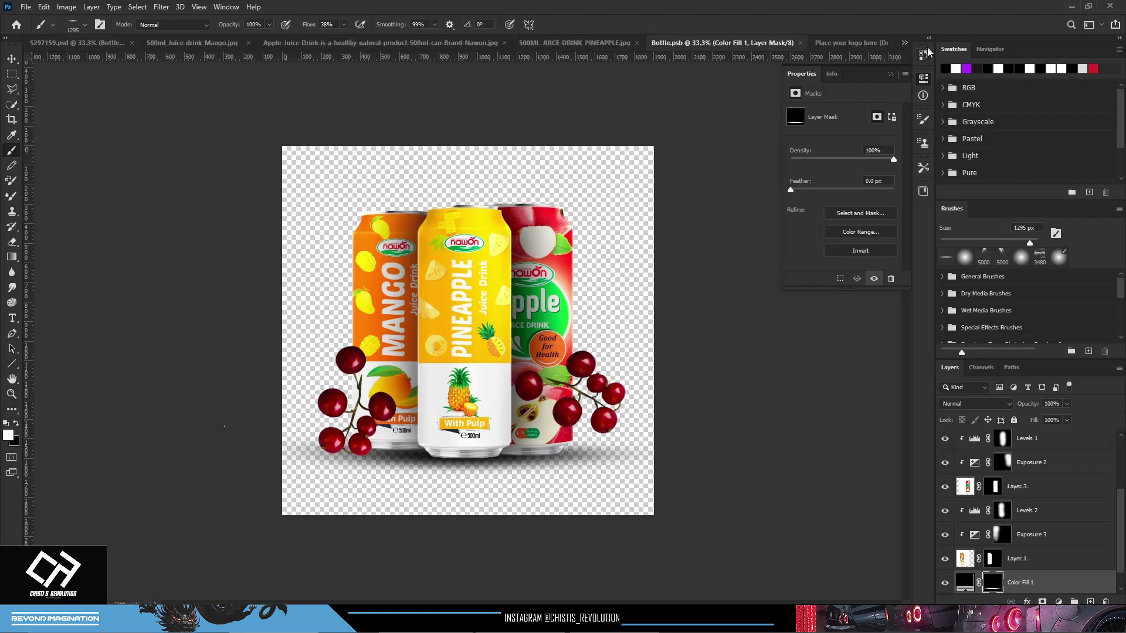
On the 5297159.psd poster, scale the Image group of cans to 106.06% and apply it
click(904, 43)
click(651, 44)
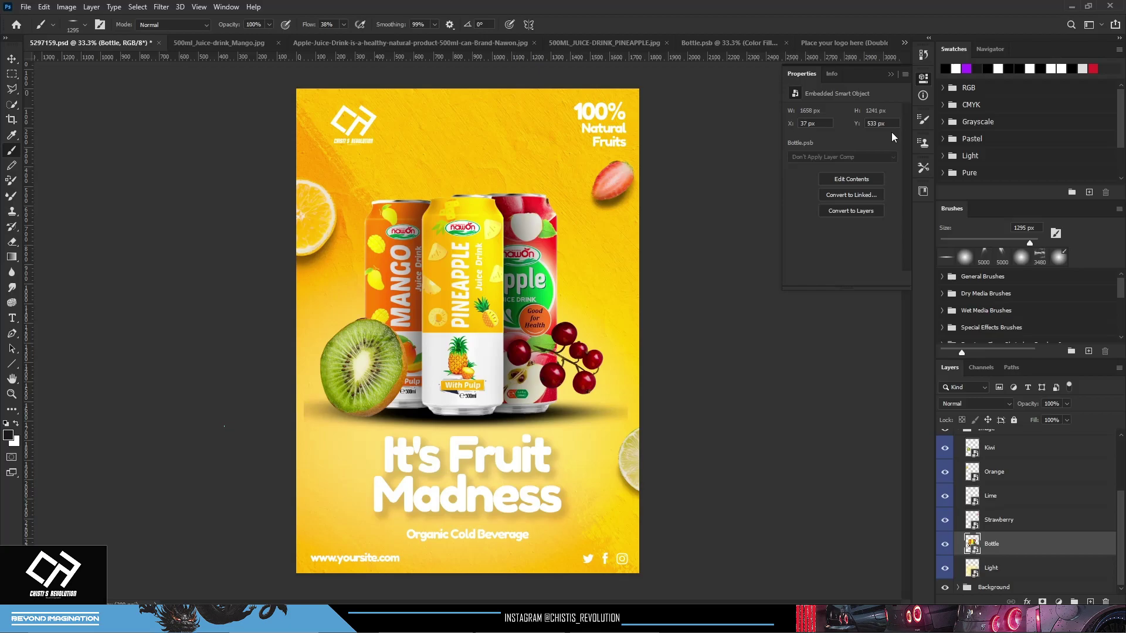
scroll(950, 446, up, 1)
click(958, 447)
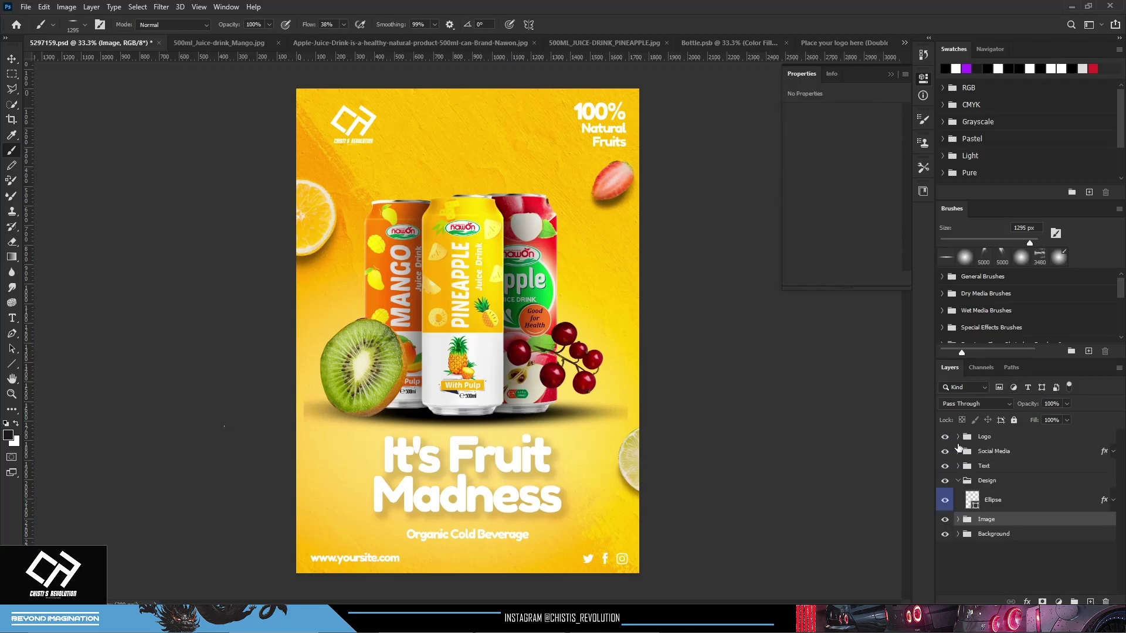
key(ctrl+t)
drag(744, 138, 762, 118)
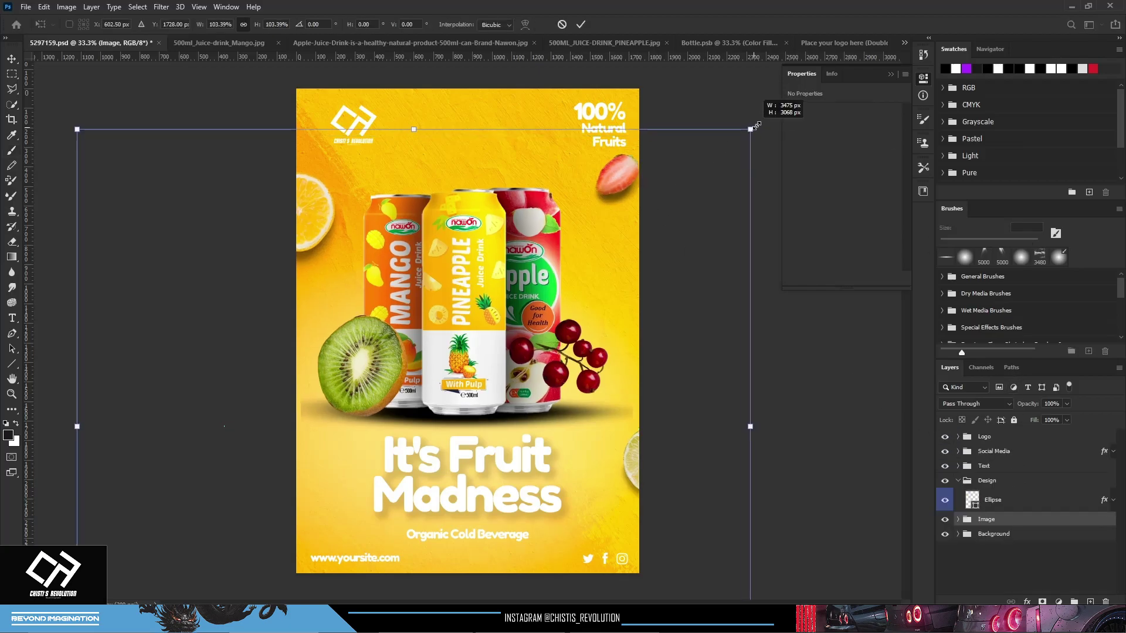
drag(565, 326, 565, 327)
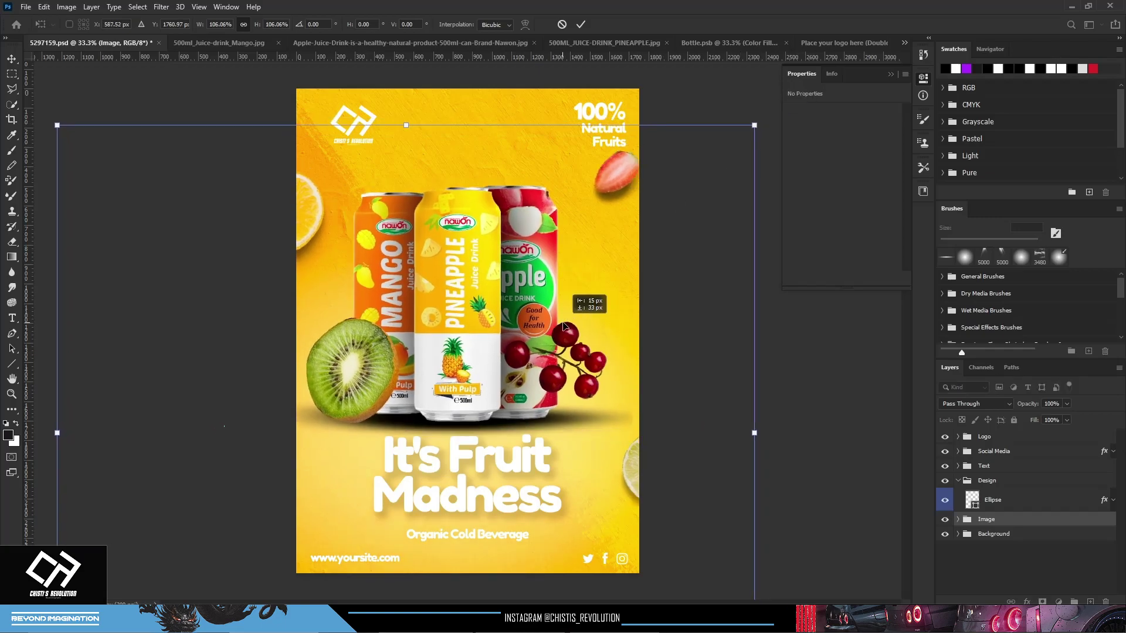
key(Return)
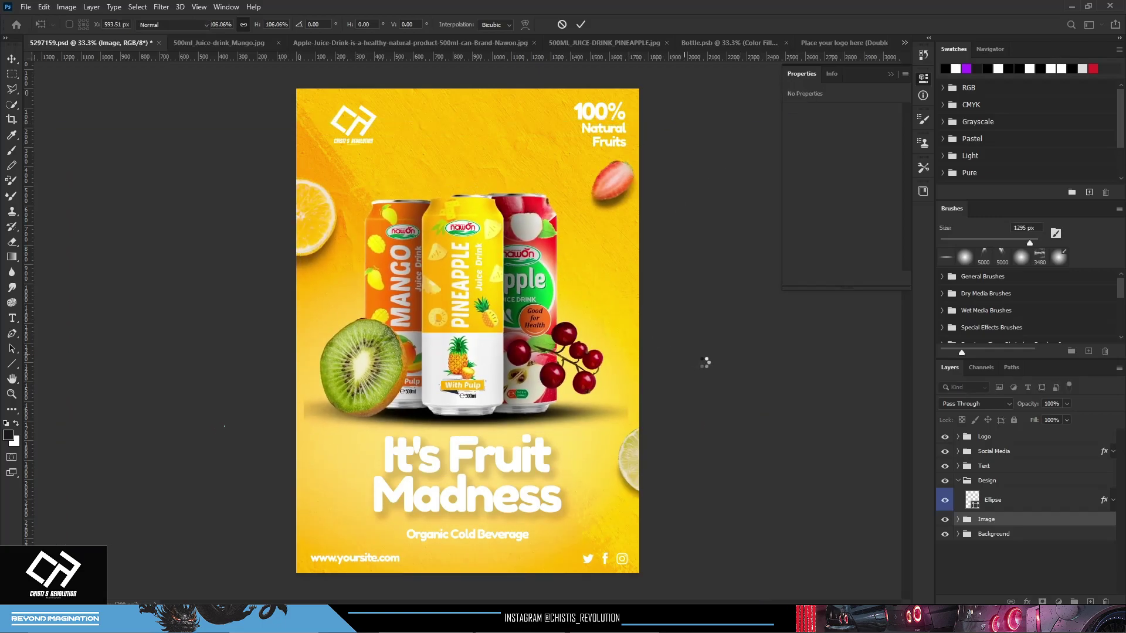
key(b)
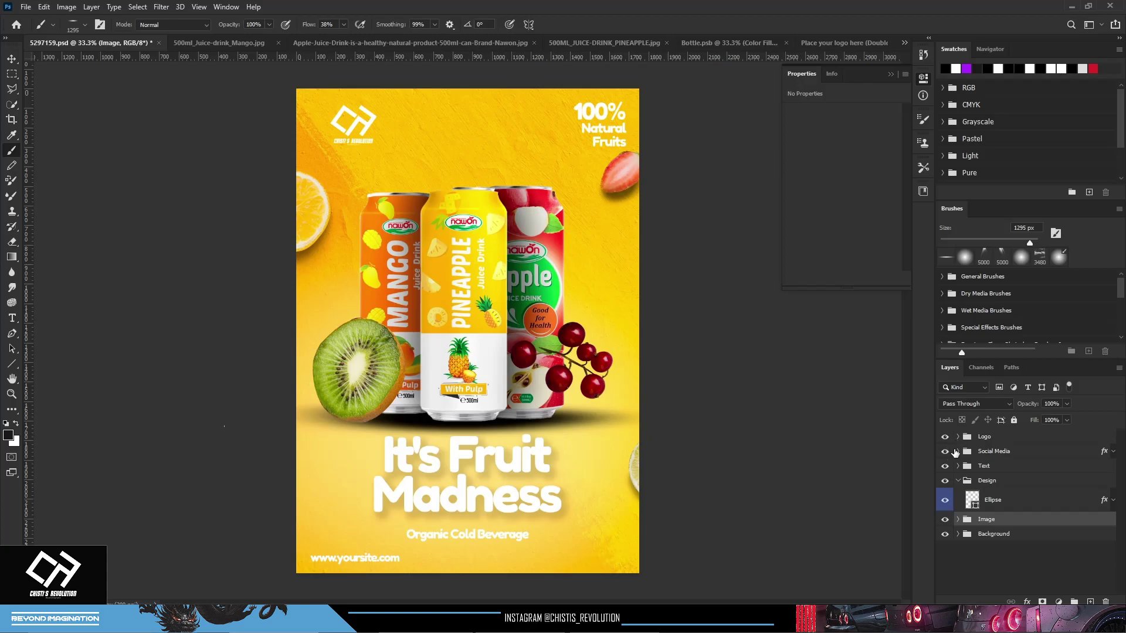
Toggle the Text group's visibility off and back on, then select the Web text layer
click(945, 466)
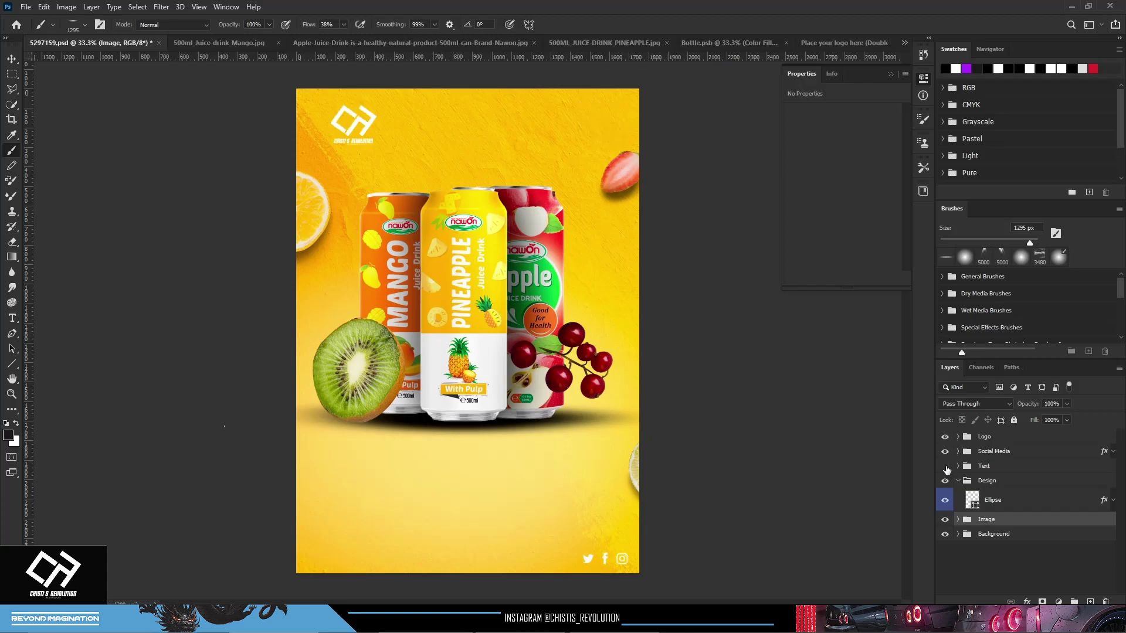
click(958, 466)
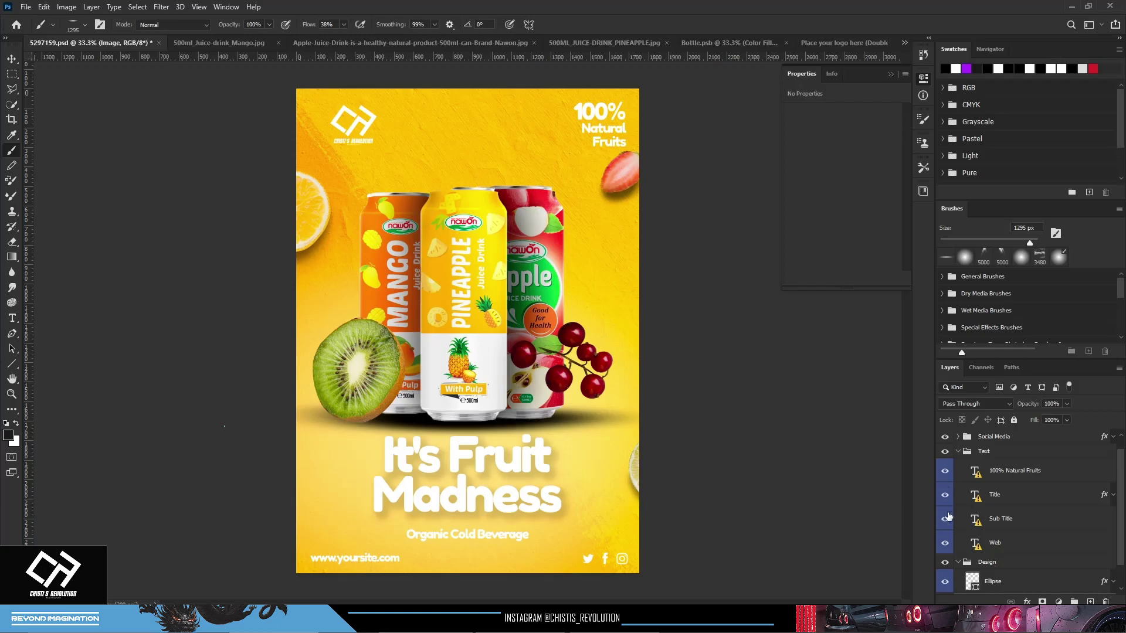
scroll(948, 518, down, 1)
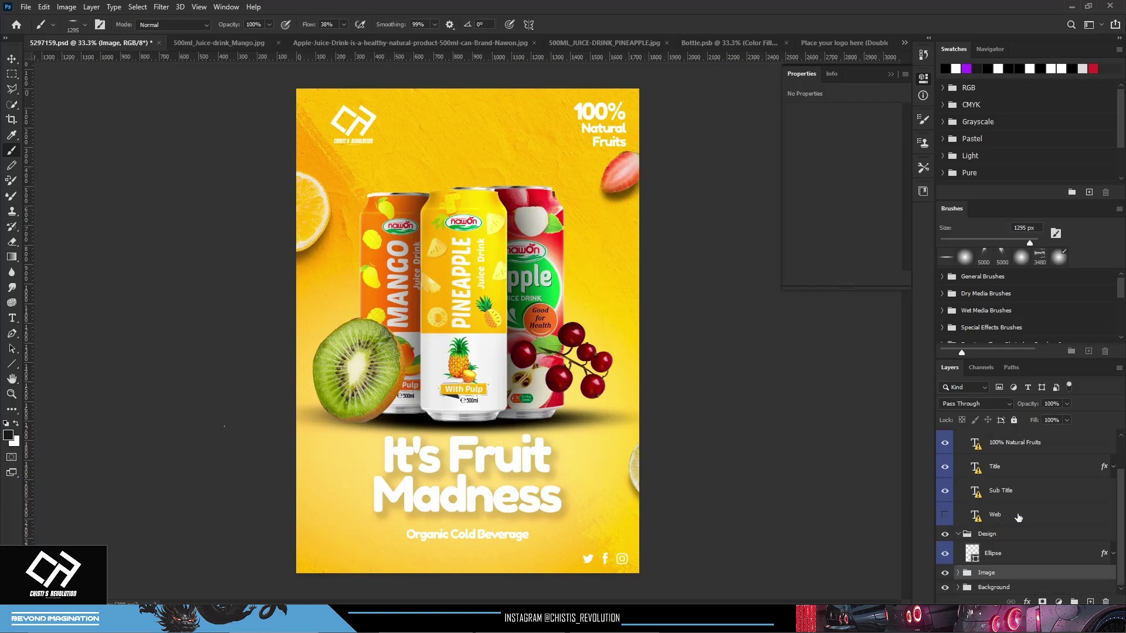
click(1016, 517)
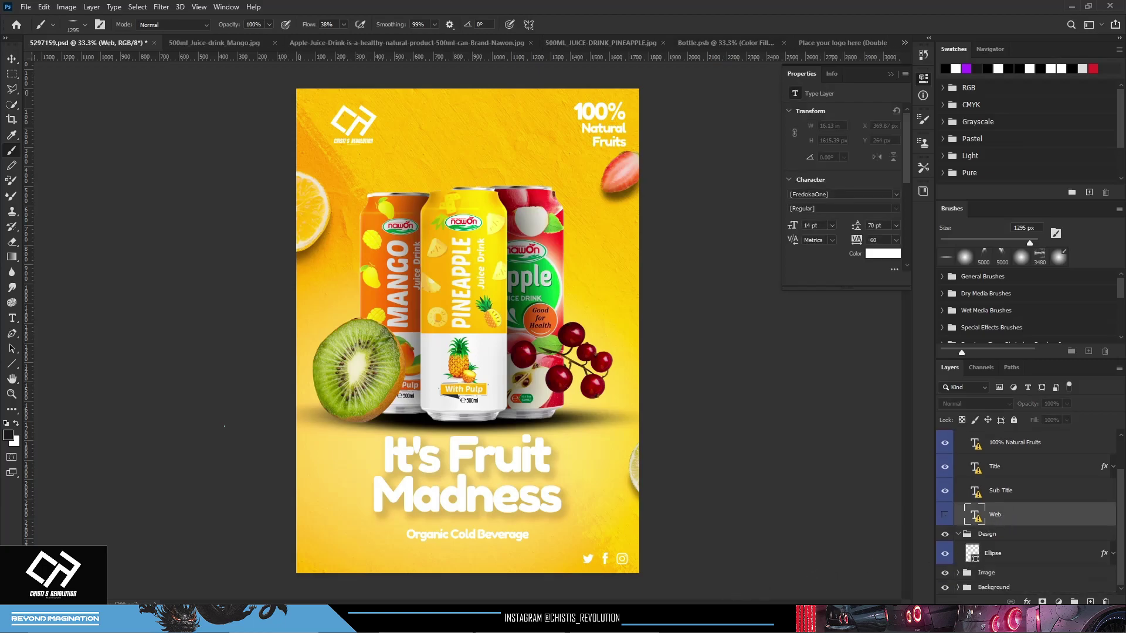